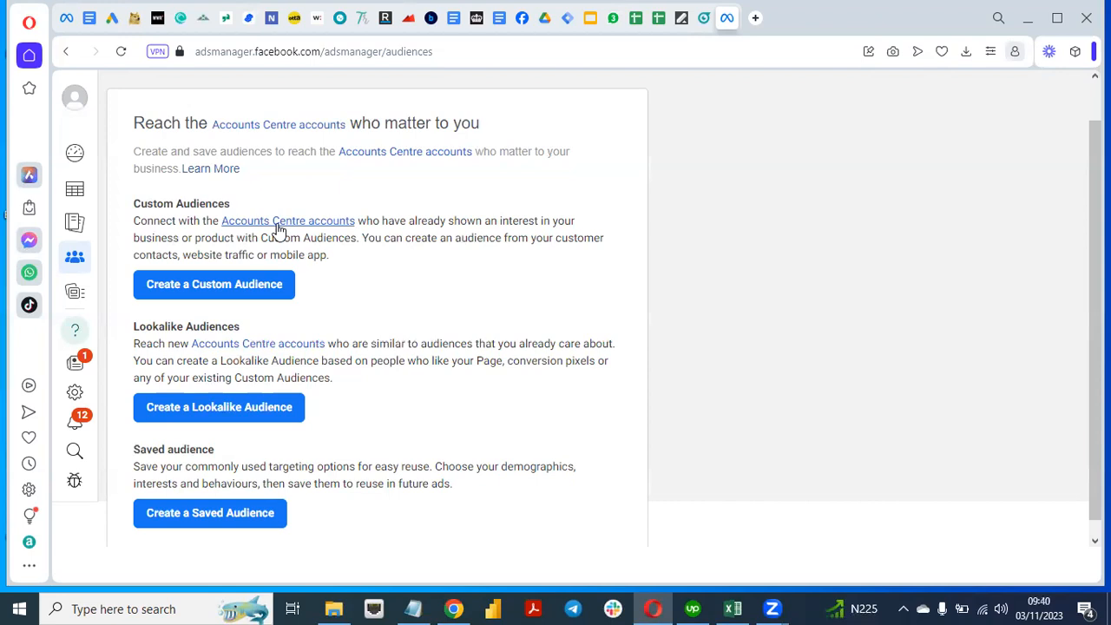
Start creating a Custom Audience from the Audience page and review the available source types.
click(80, 267)
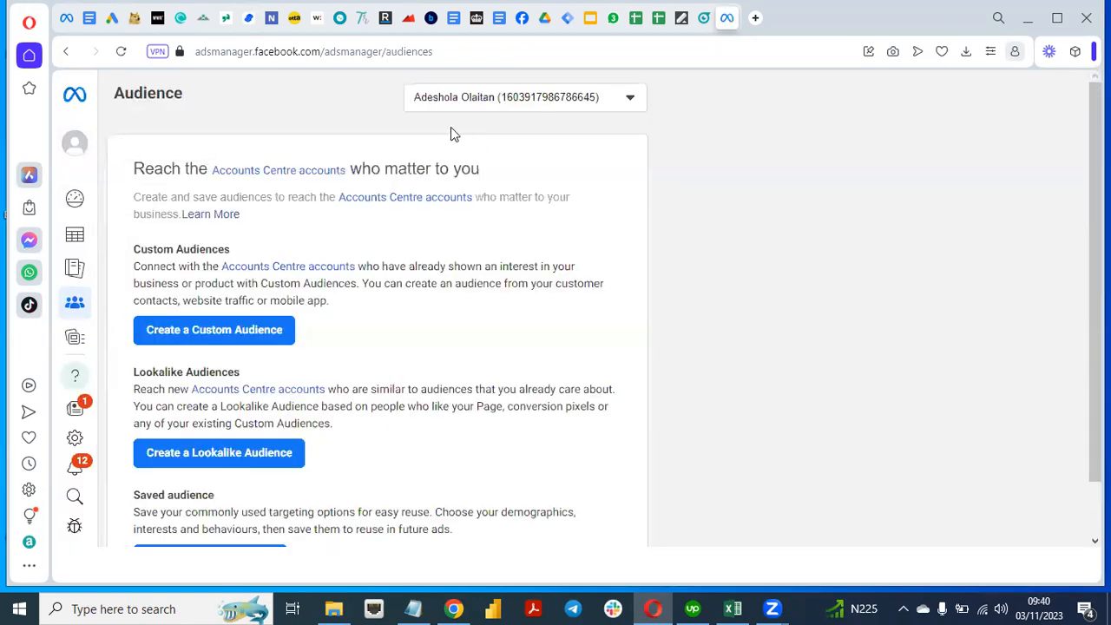
mouse_move(73, 209)
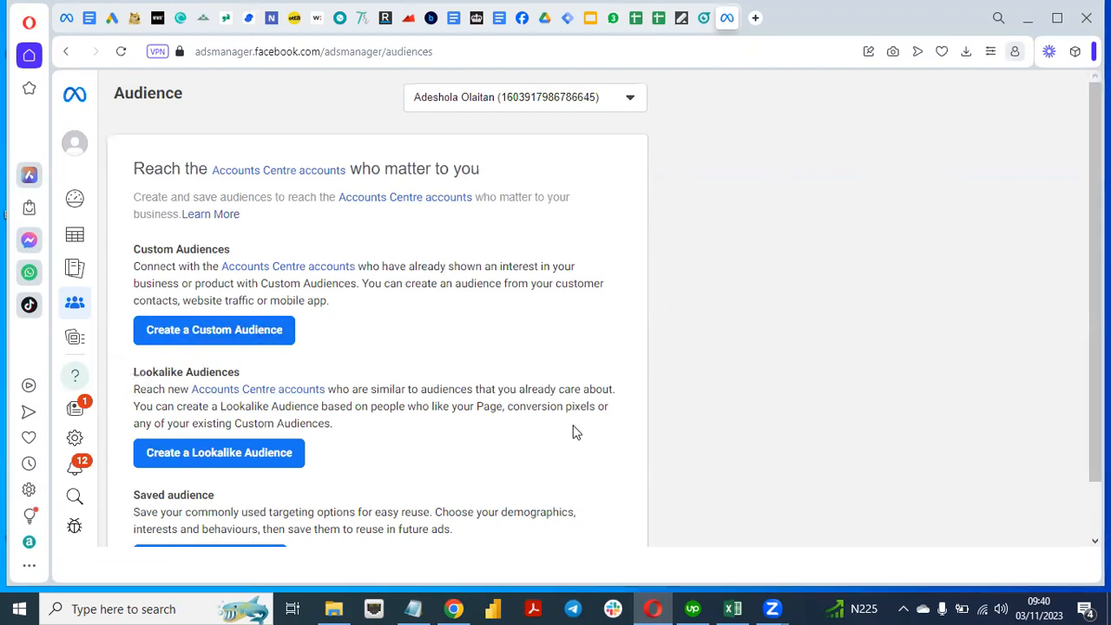
scroll(577, 310, down, 1)
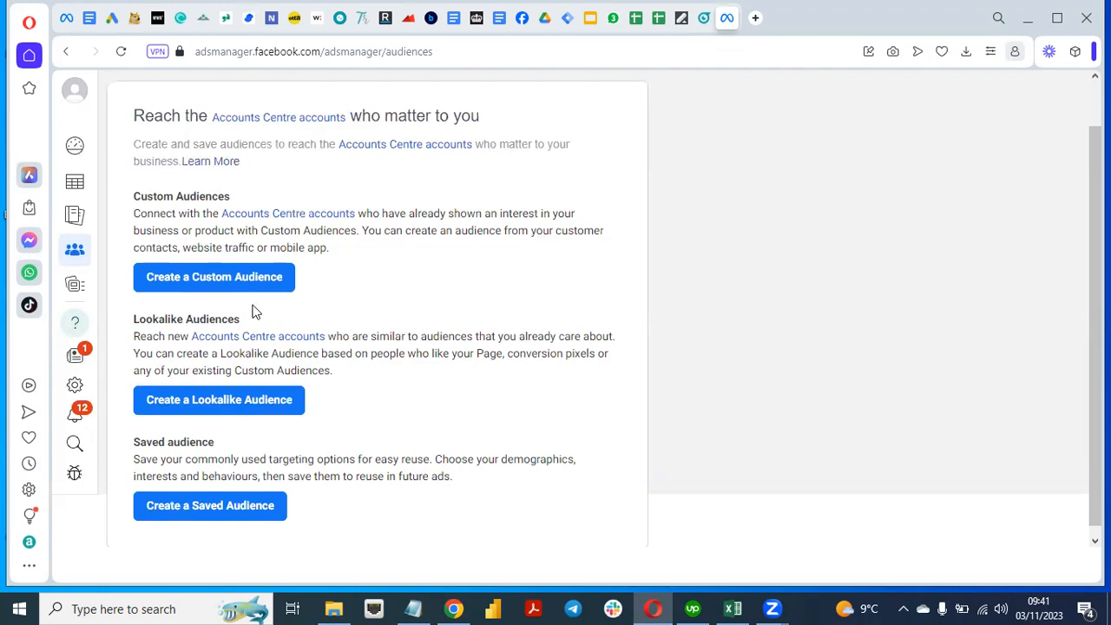
click(222, 282)
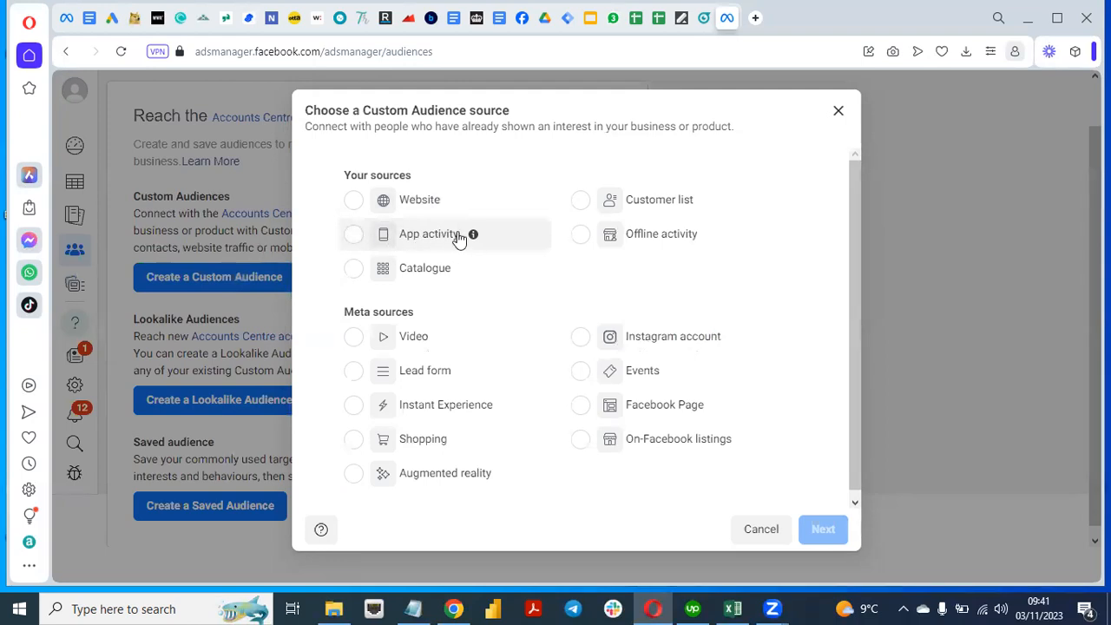
mouse_move(474, 240)
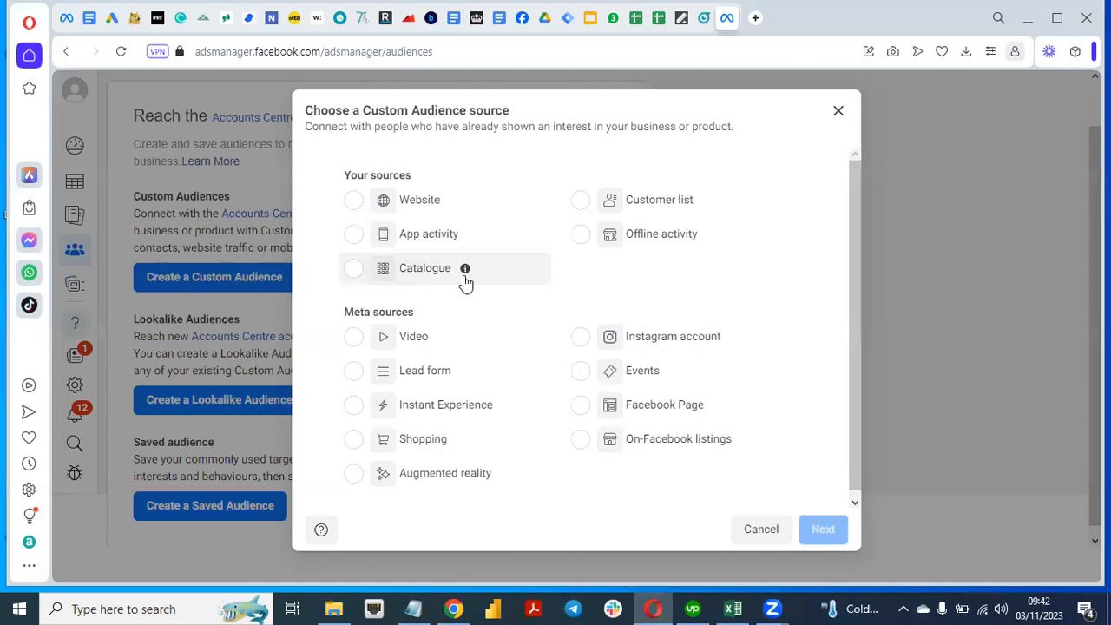
mouse_move(468, 272)
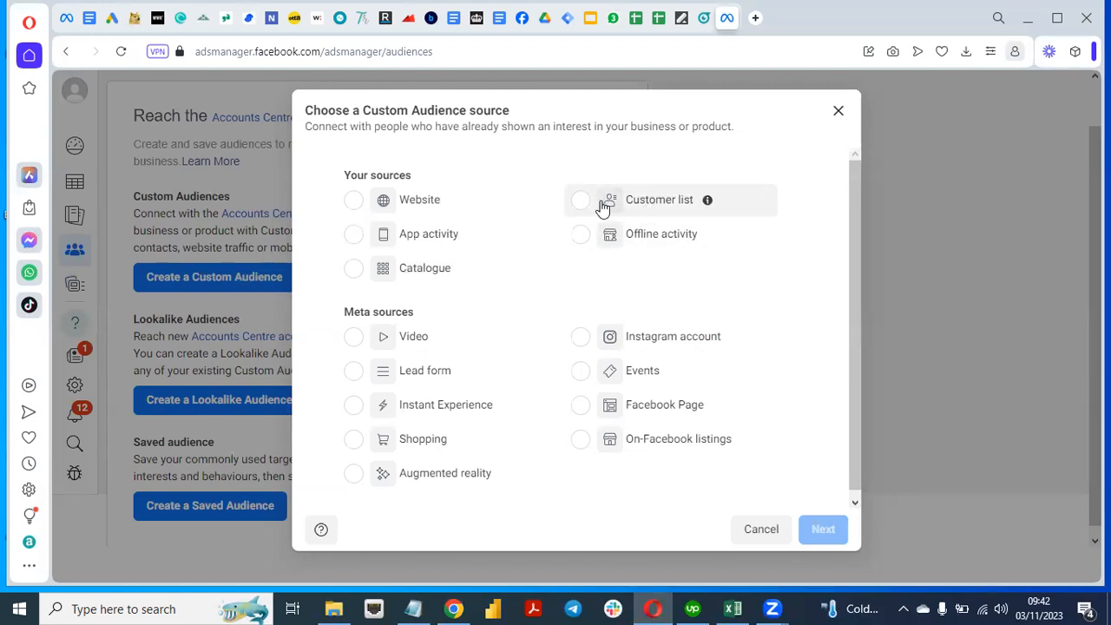
Switch to Excel to view the customer database sheet, then return to the Custom Audience source list in the Opera browser.
click(733, 608)
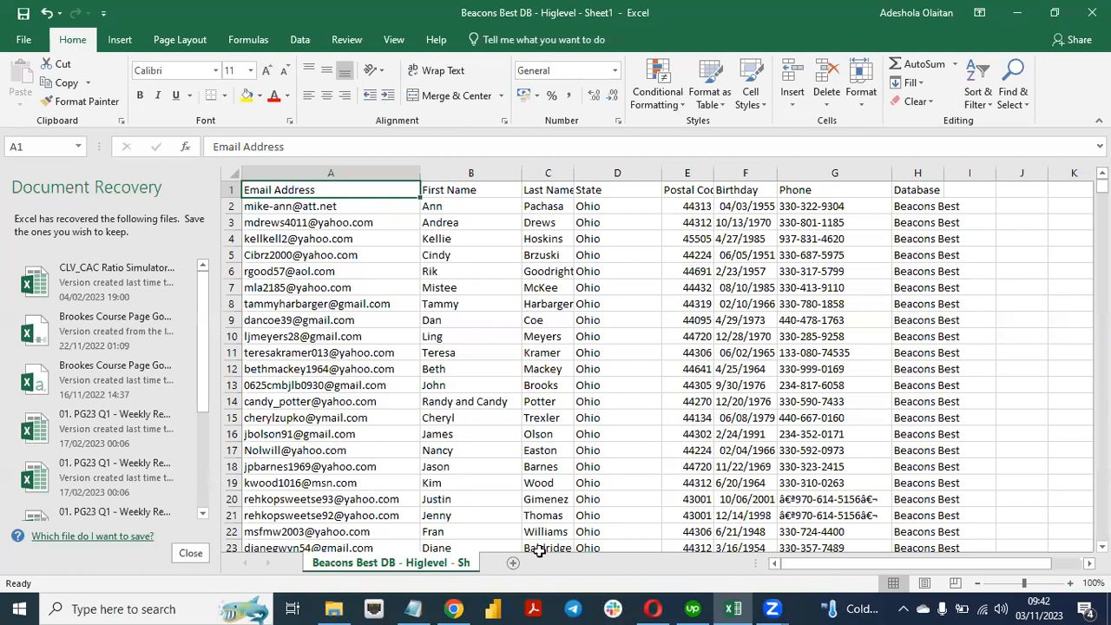
click(653, 609)
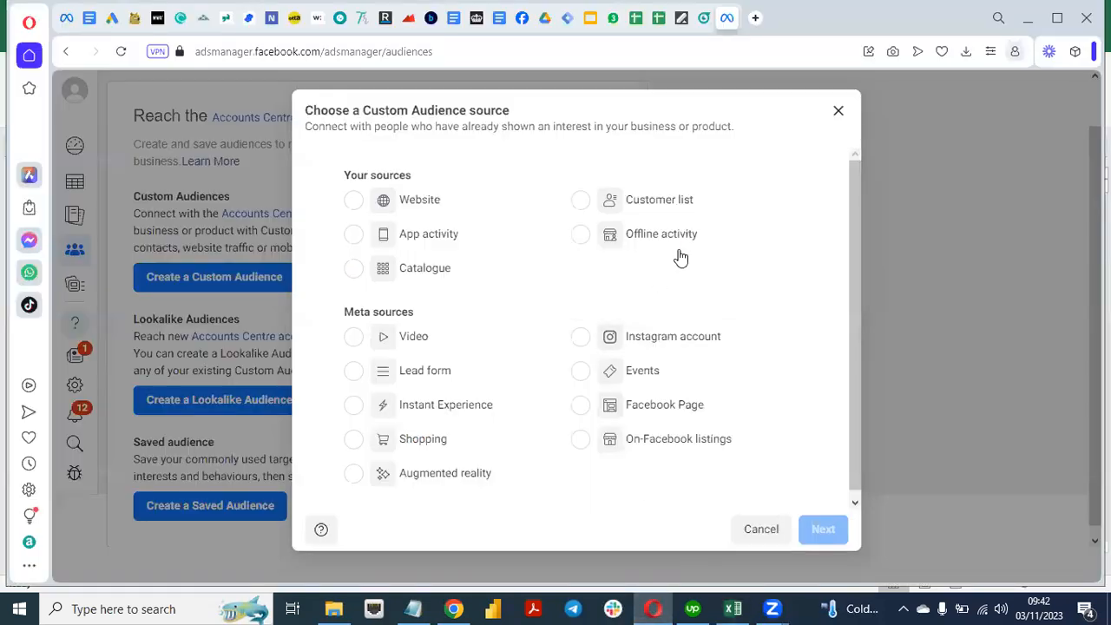
mouse_move(711, 238)
Choose Website as the Custom Audience source and proceed to the pixel setup.
scroll(856, 330, down, 1)
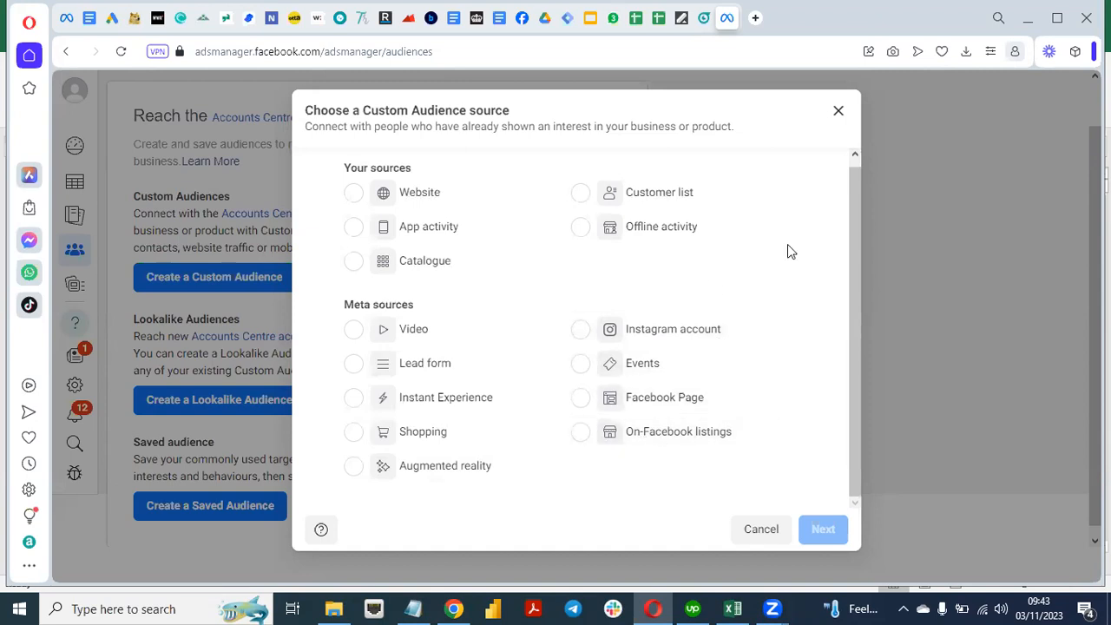
drag(853, 251, 850, 200)
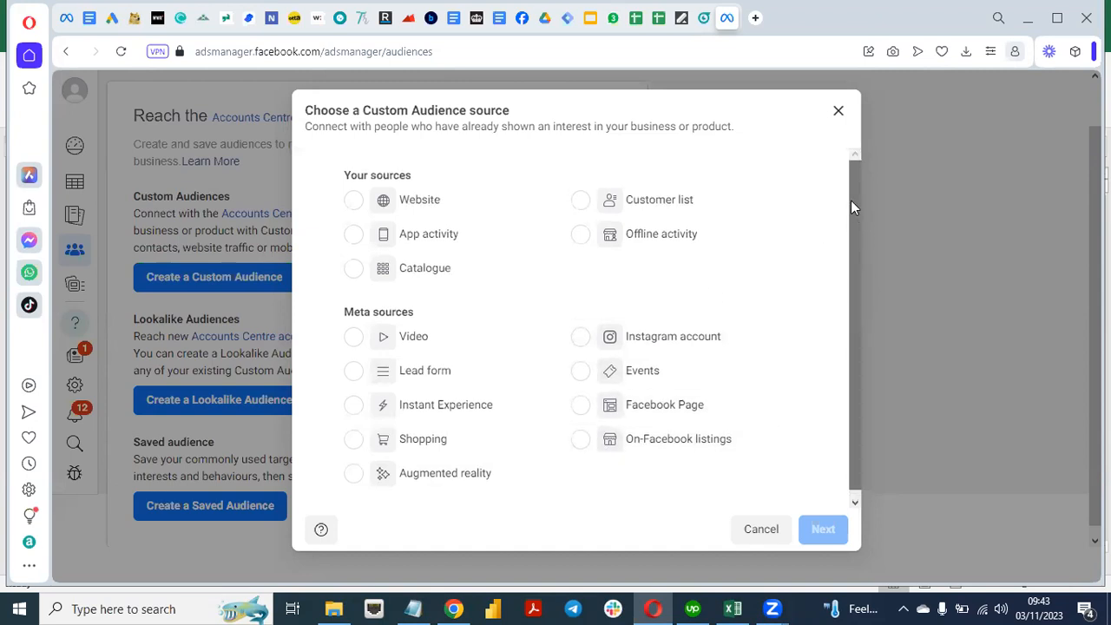
click(357, 199)
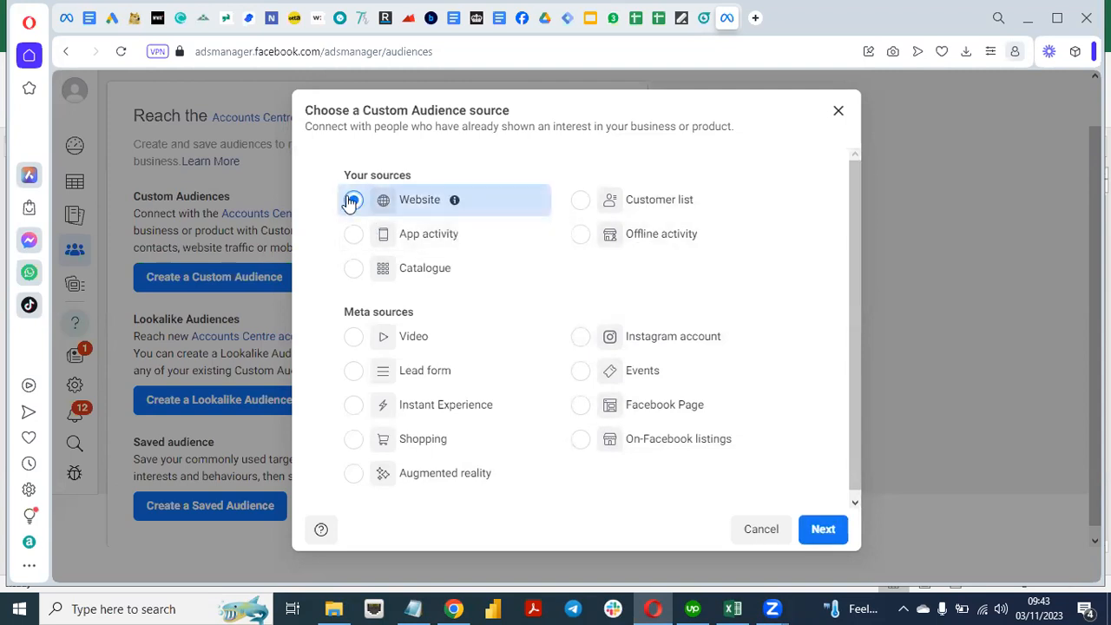
click(824, 531)
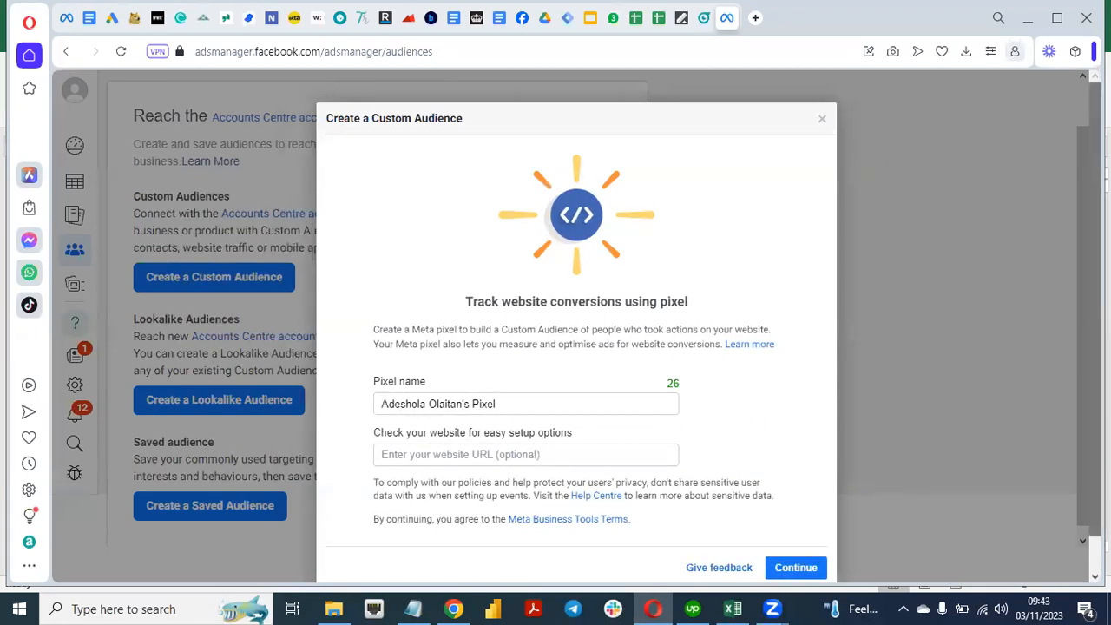
Create the Meta pixel under its suggested name, leaving the optional website URL blank.
scroll(708, 330, down, 1)
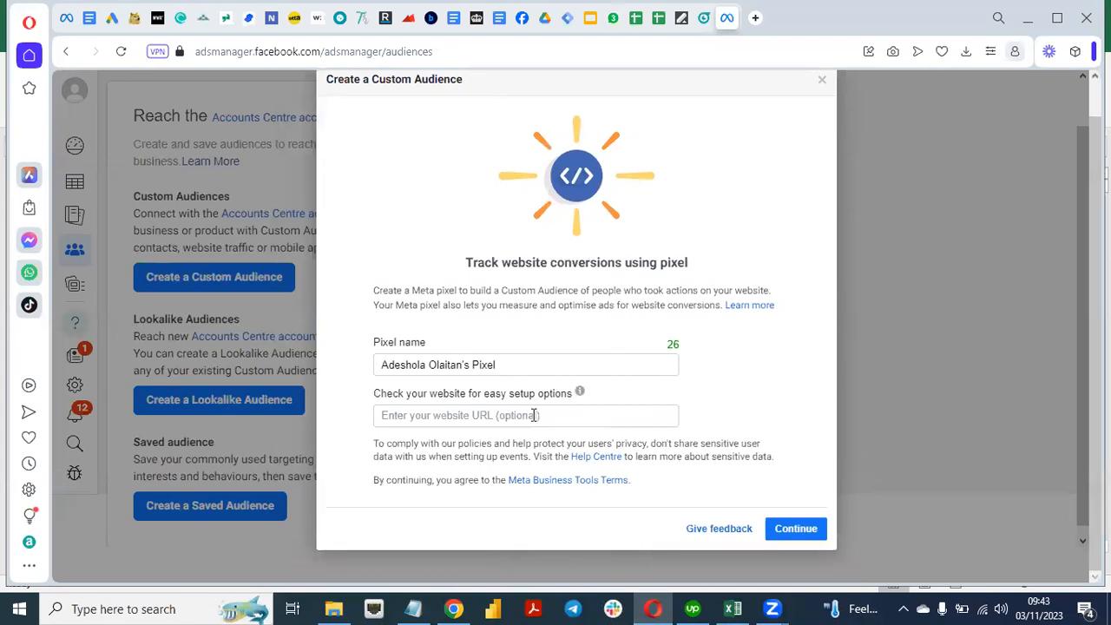
click(520, 365)
click(503, 404)
click(503, 413)
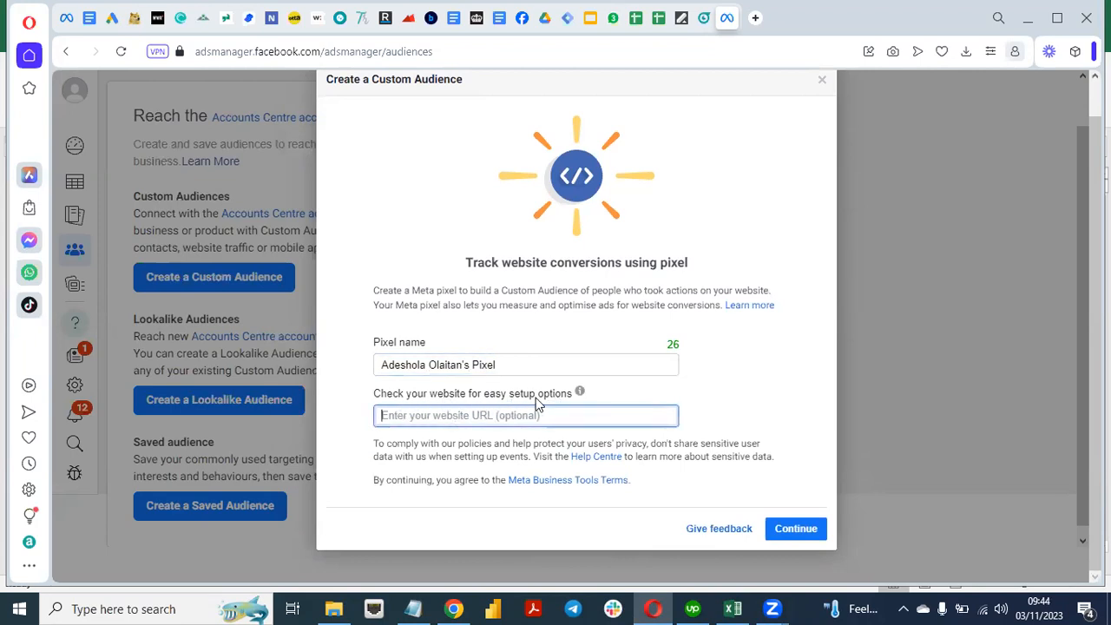
mouse_move(580, 392)
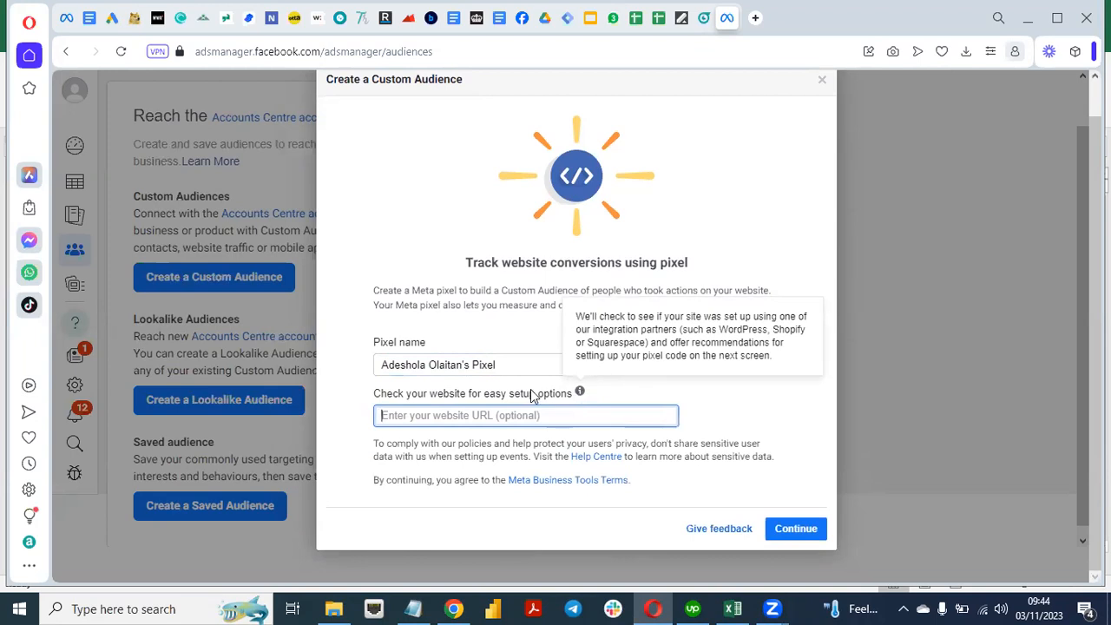
click(791, 530)
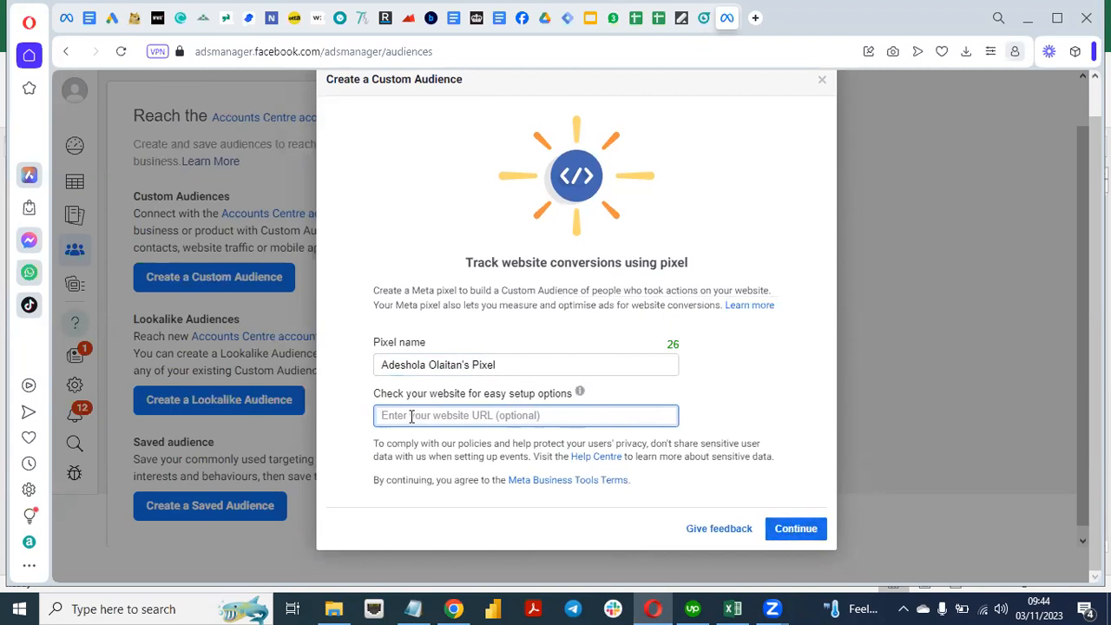
click(794, 529)
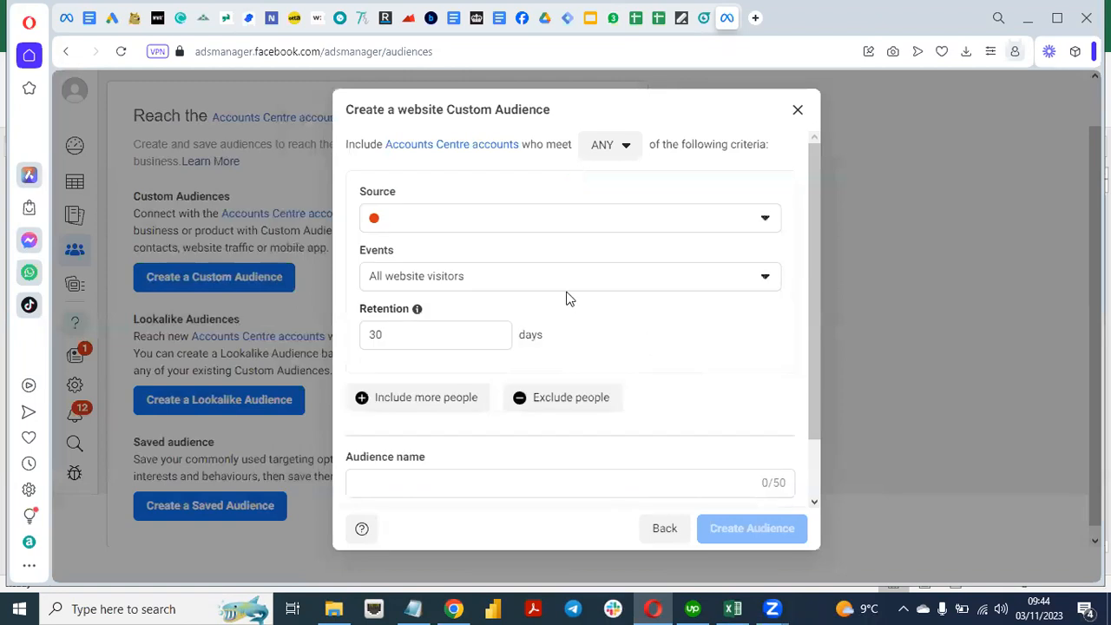
Examine the Source and Events choices for the website Custom Audience without changing them.
click(760, 225)
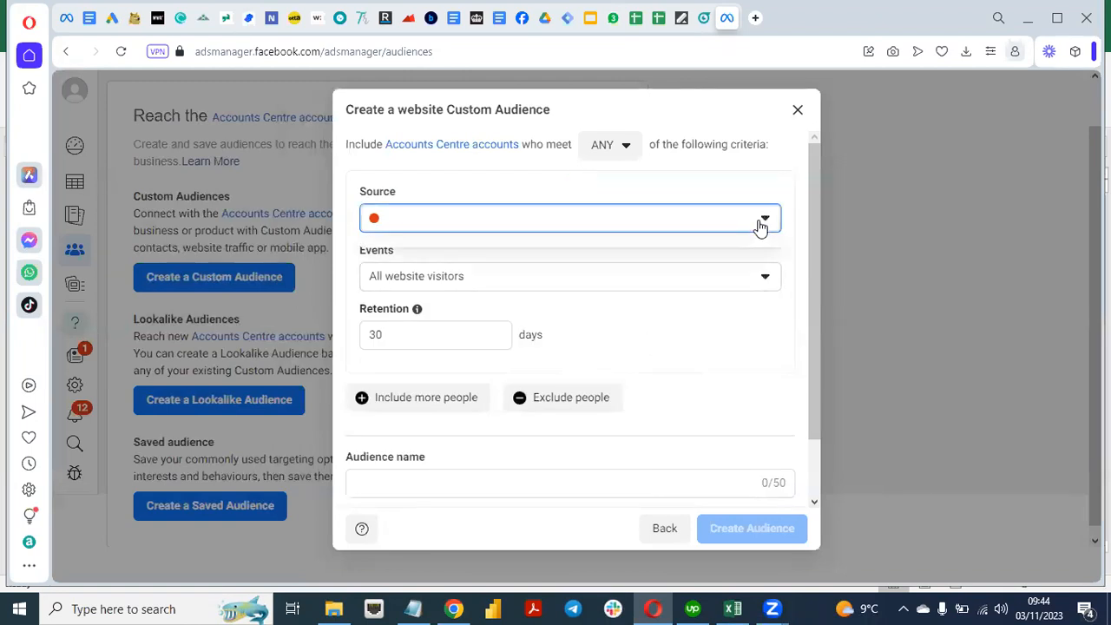
click(757, 227)
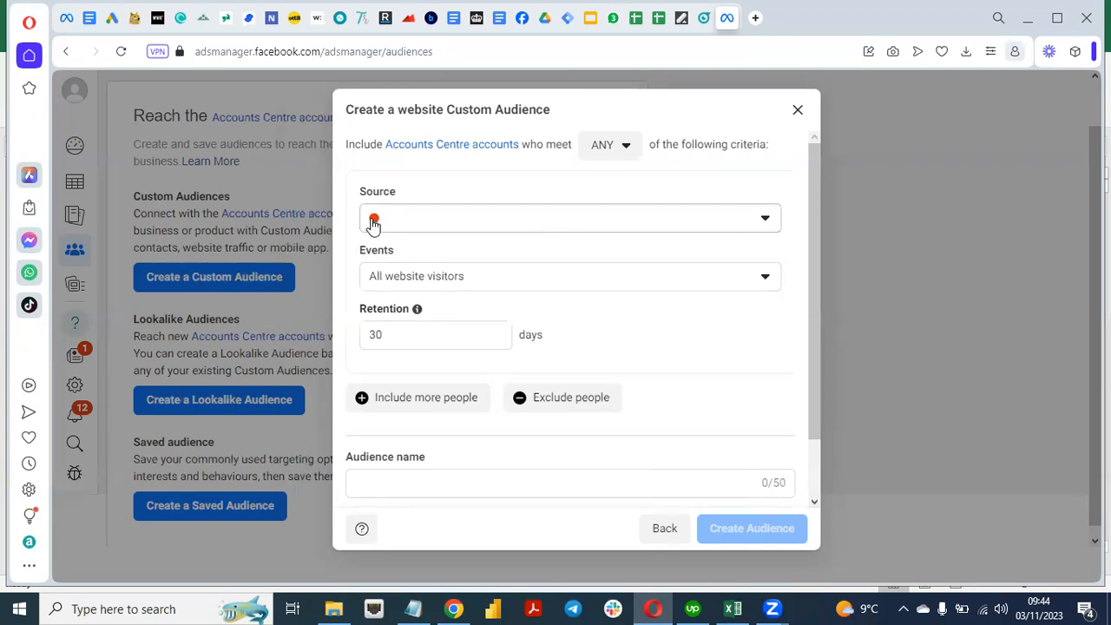
click(762, 282)
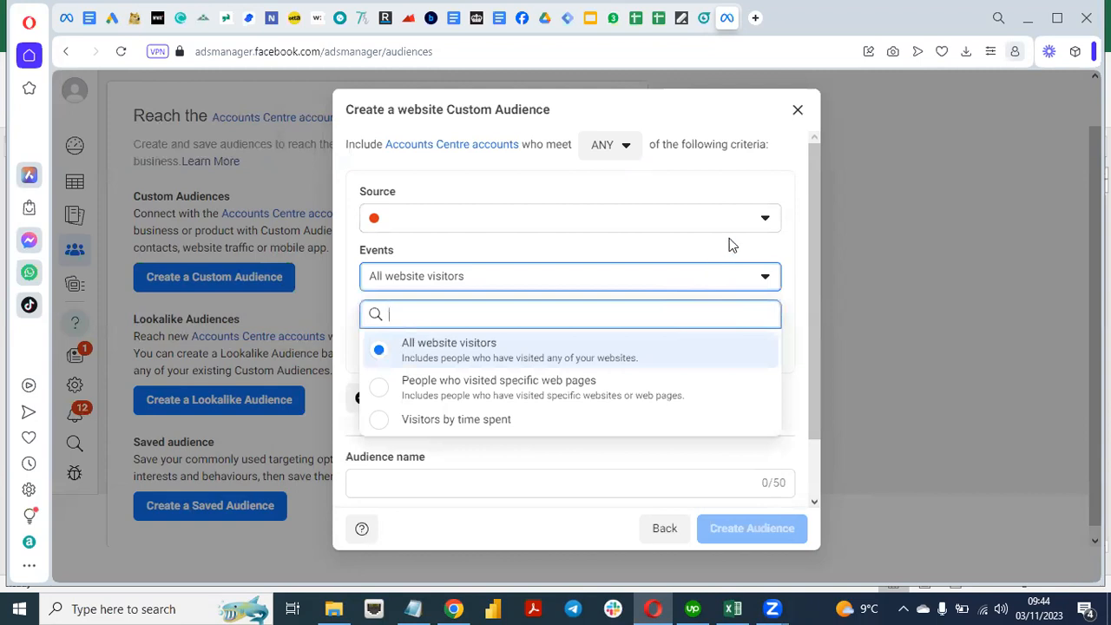
click(730, 245)
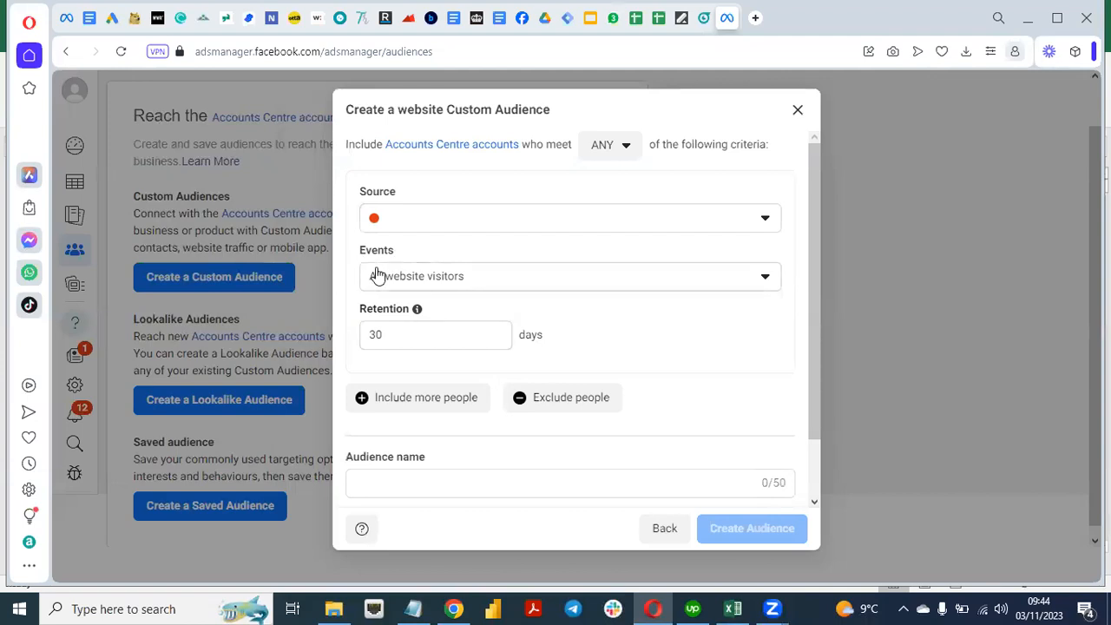
click(767, 224)
click(723, 314)
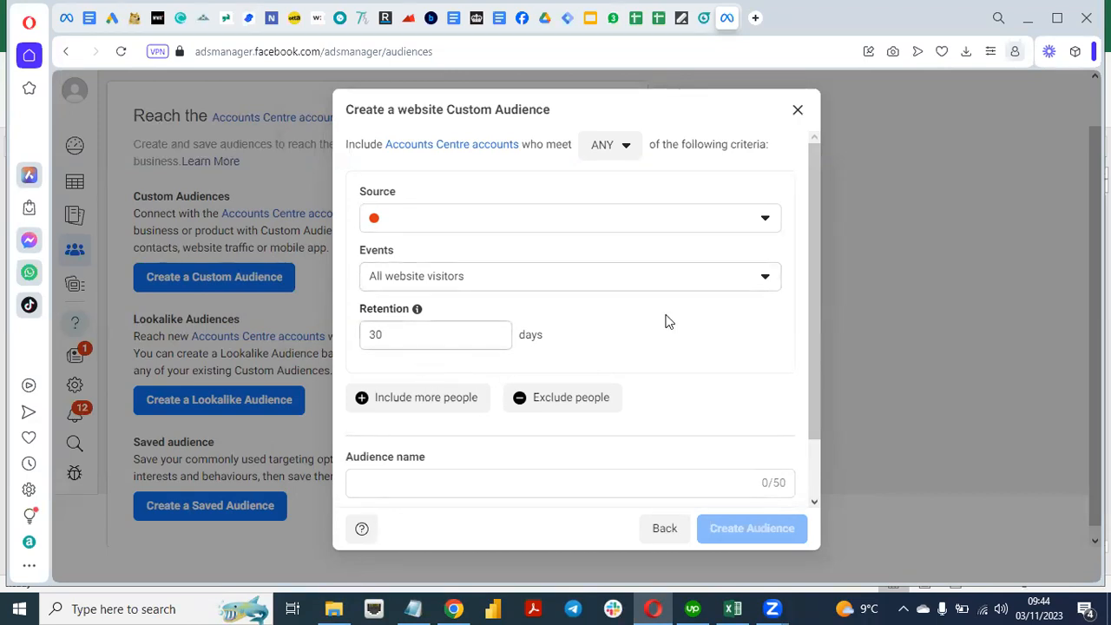
Enter "the" as the audience name for the website Custom Audience.
drag(816, 377, 809, 430)
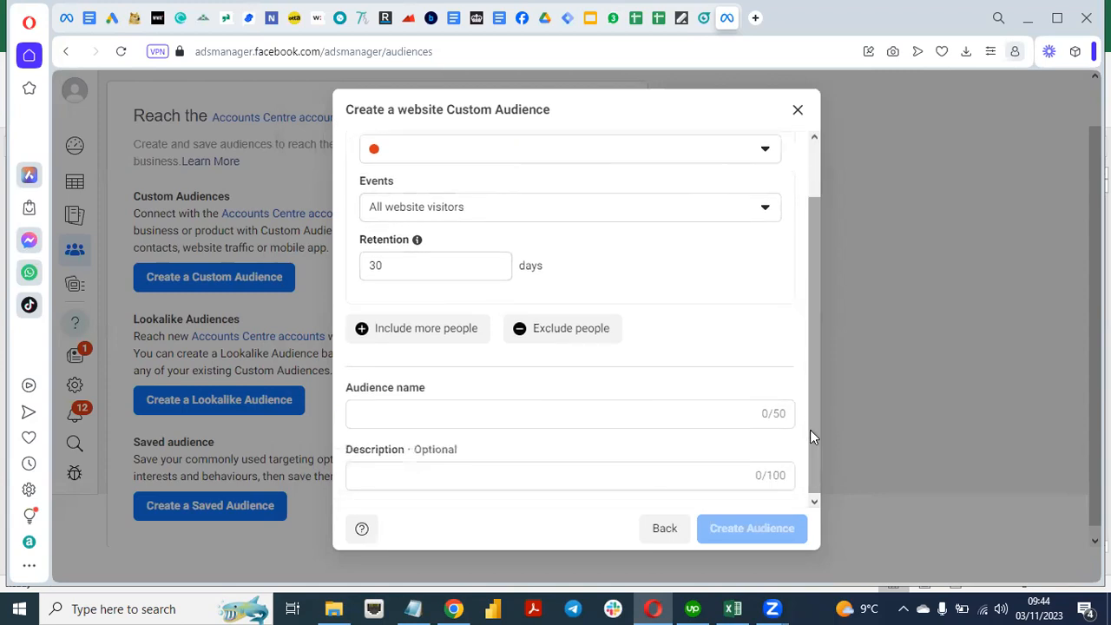
click(570, 412)
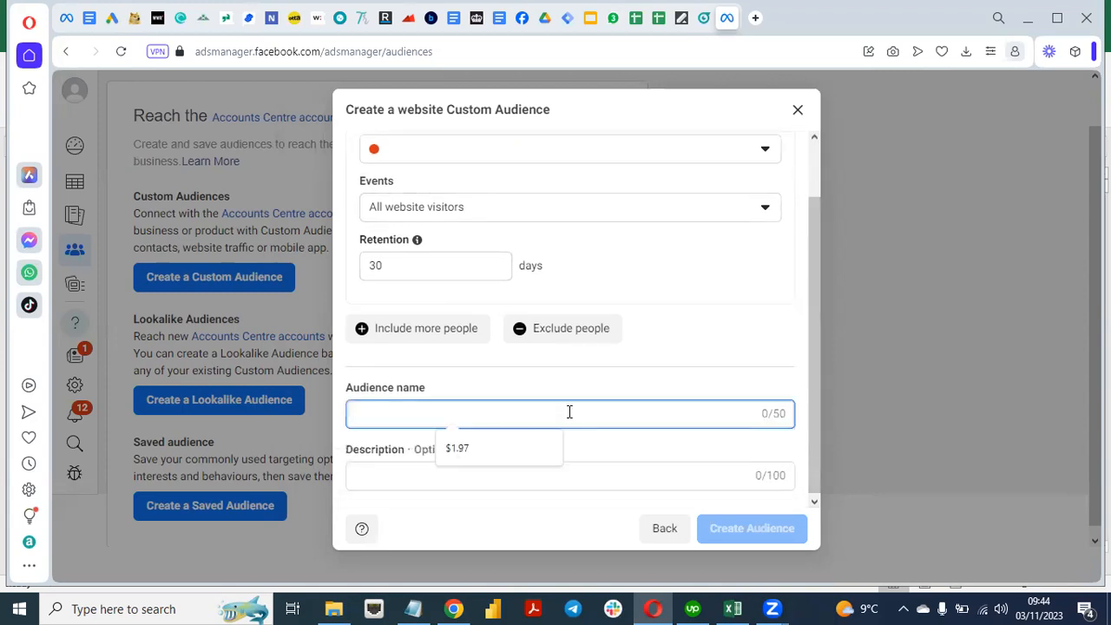
text(the)
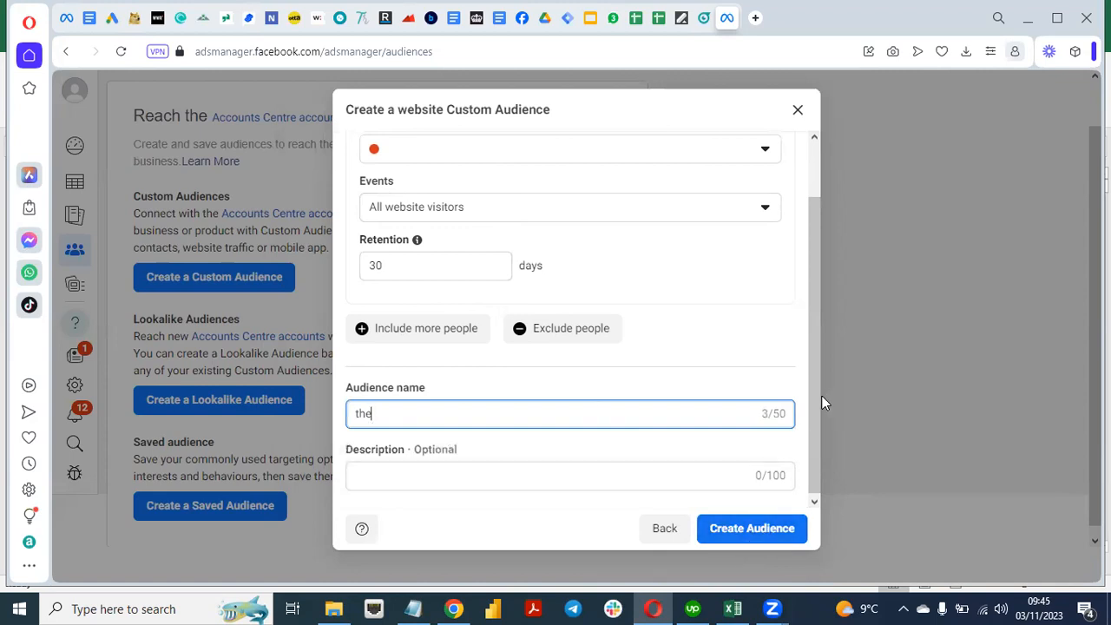
drag(807, 409, 803, 331)
click(804, 321)
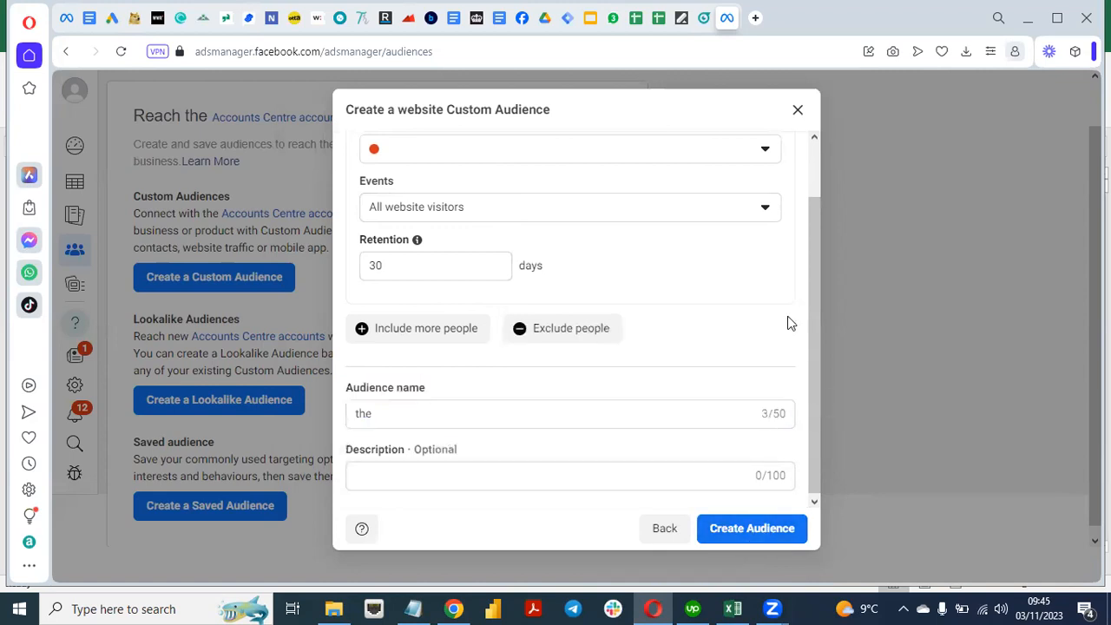
Set the audience event to People who visited specific web pages and activate the value field of its URL contains rule.
click(767, 210)
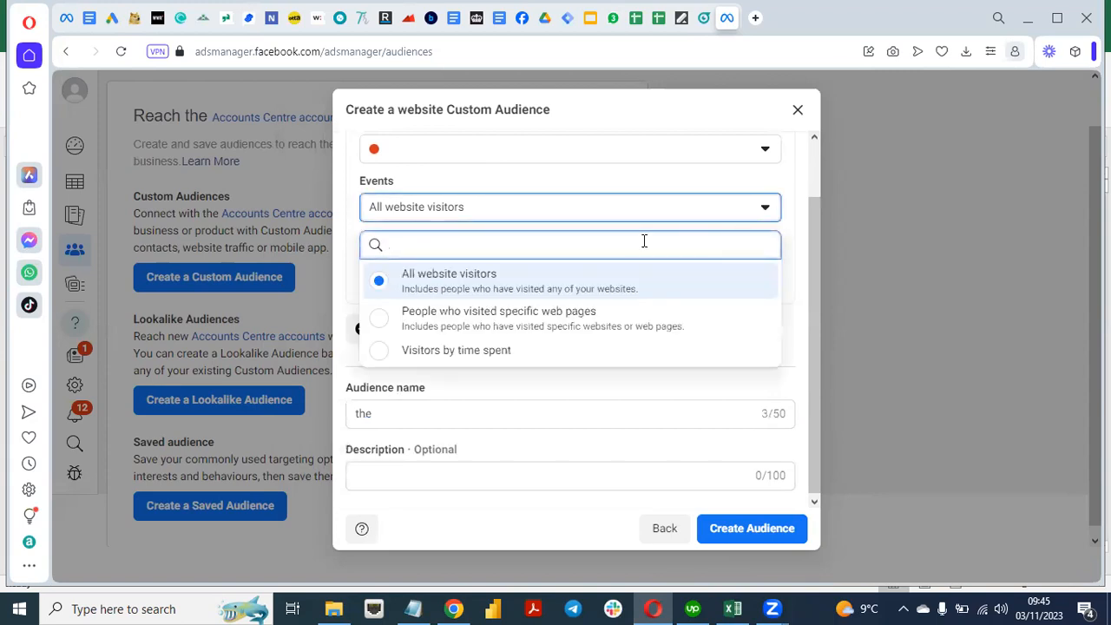
click(502, 327)
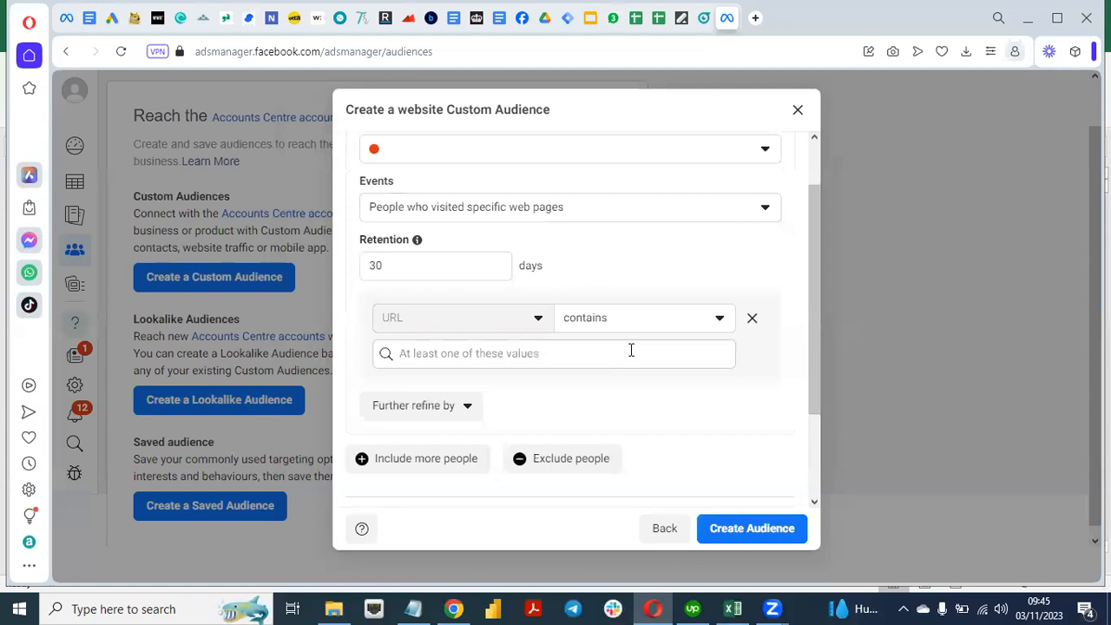
click(487, 353)
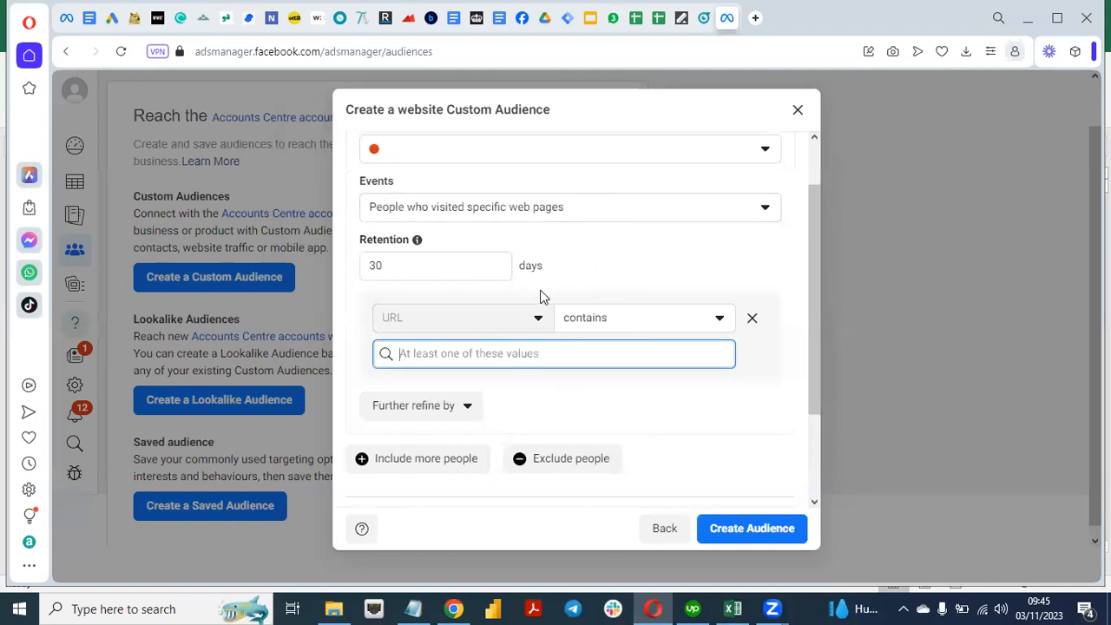
Set the audience event to Visitors by time spent and try the 10% and 5% percentiles.
click(761, 216)
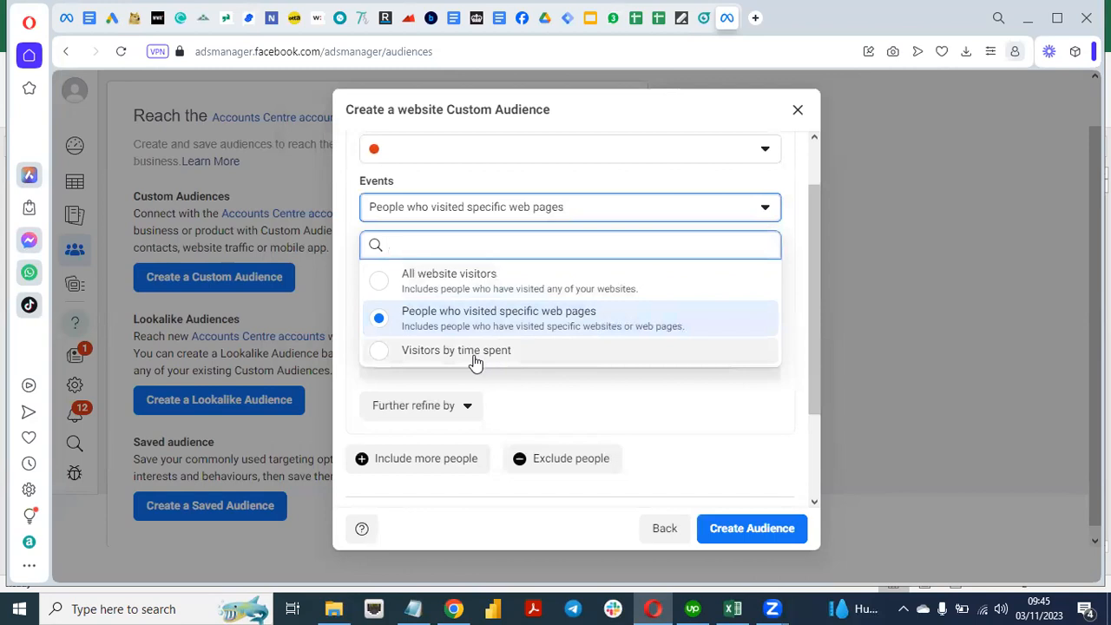
click(476, 356)
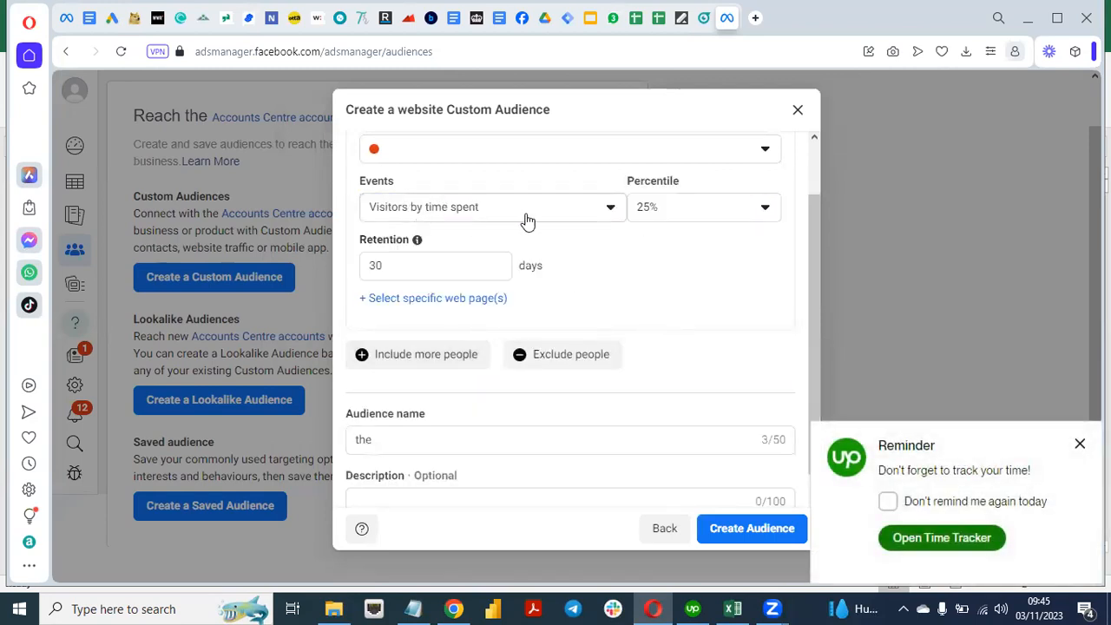
drag(814, 237, 805, 187)
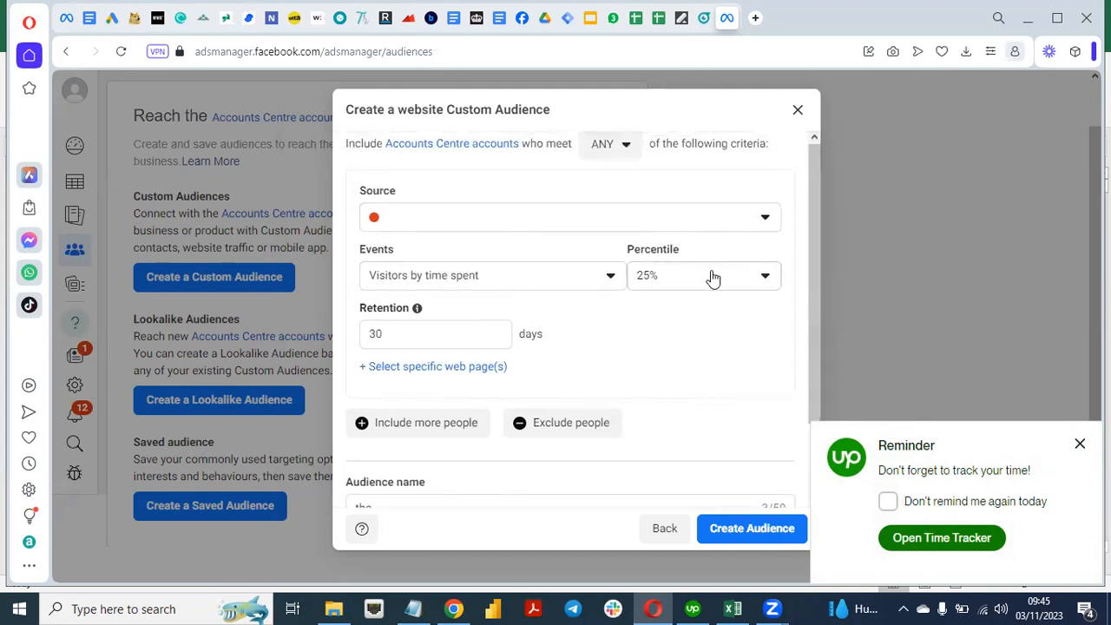
click(738, 290)
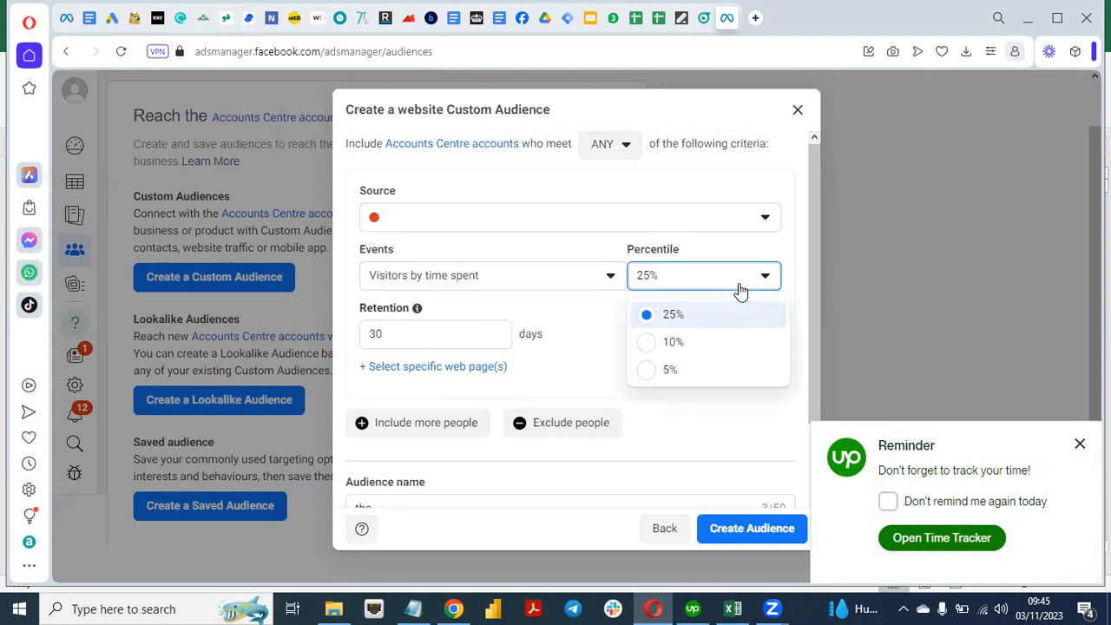
click(673, 341)
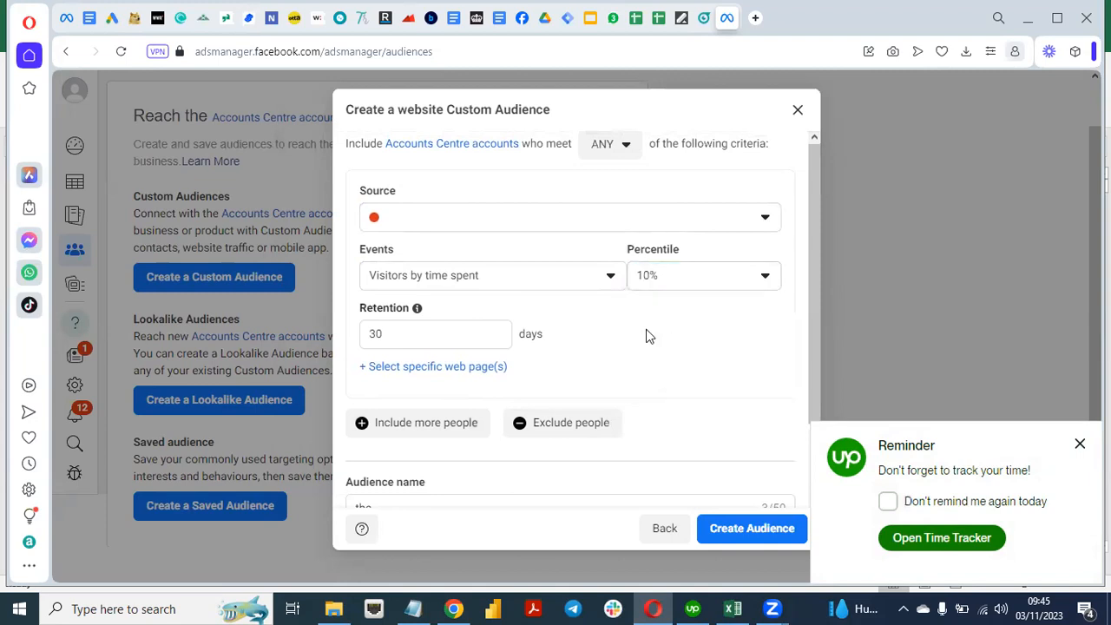
click(714, 284)
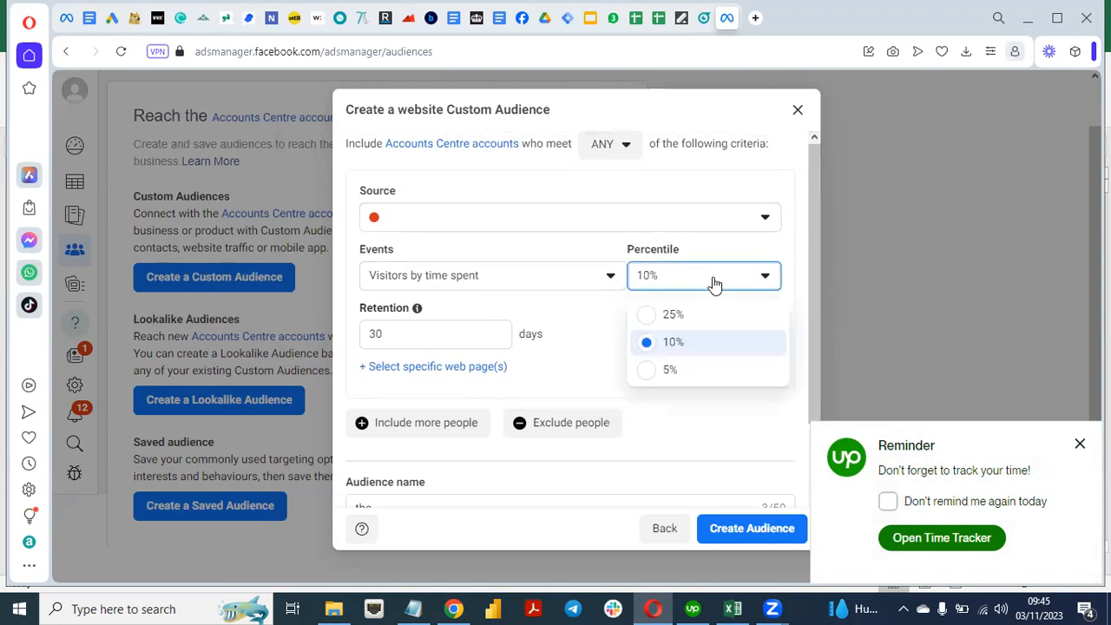
click(670, 378)
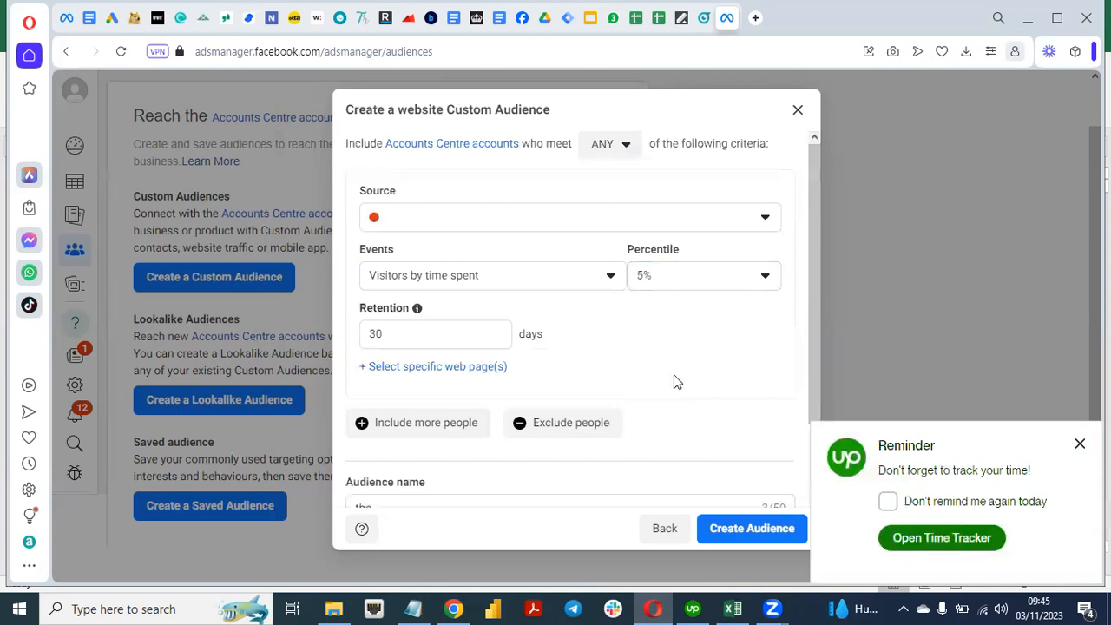
Add a specific web page rule with URL contains "thank you" and set the percentile to 25%.
click(450, 366)
click(597, 427)
text(THA)
key(BackSpace)
key(BackSpace)
key(BackSpace)
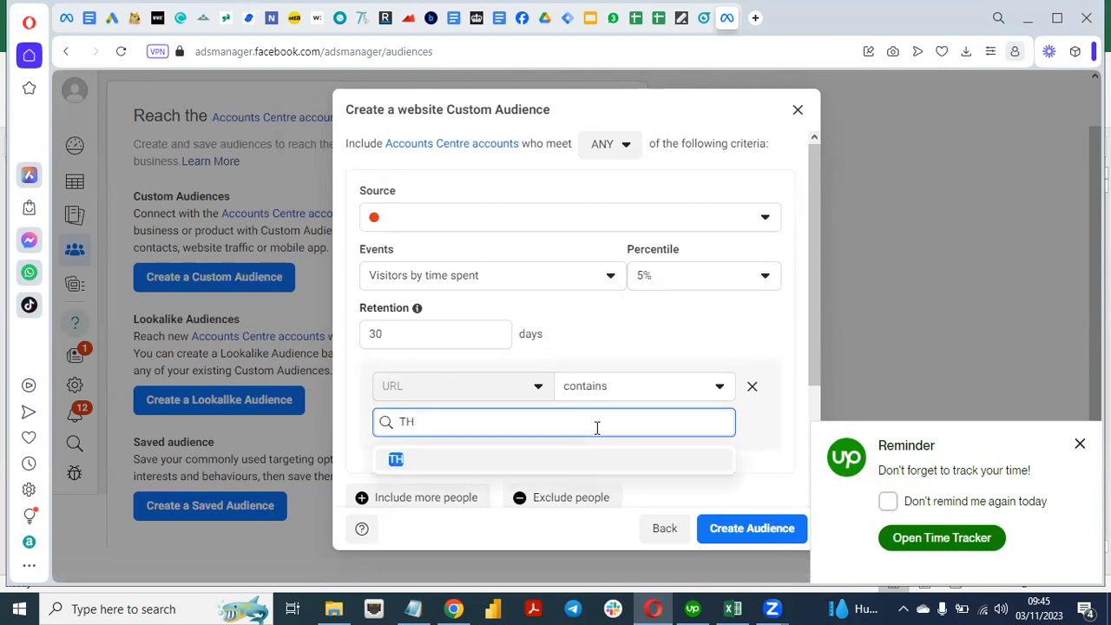
text(thank you)
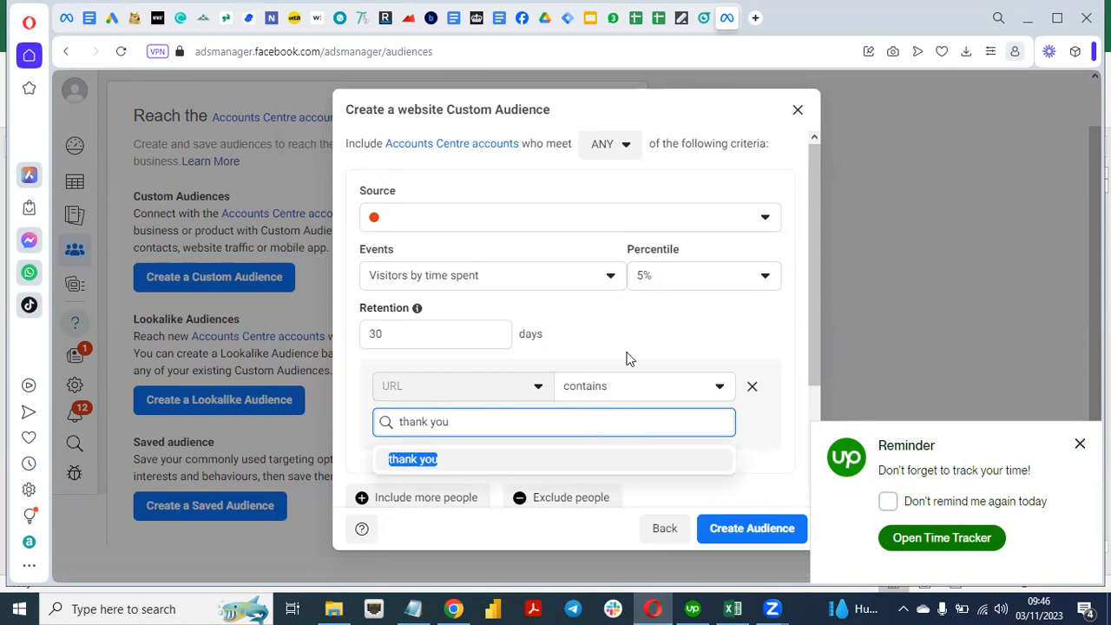
click(650, 331)
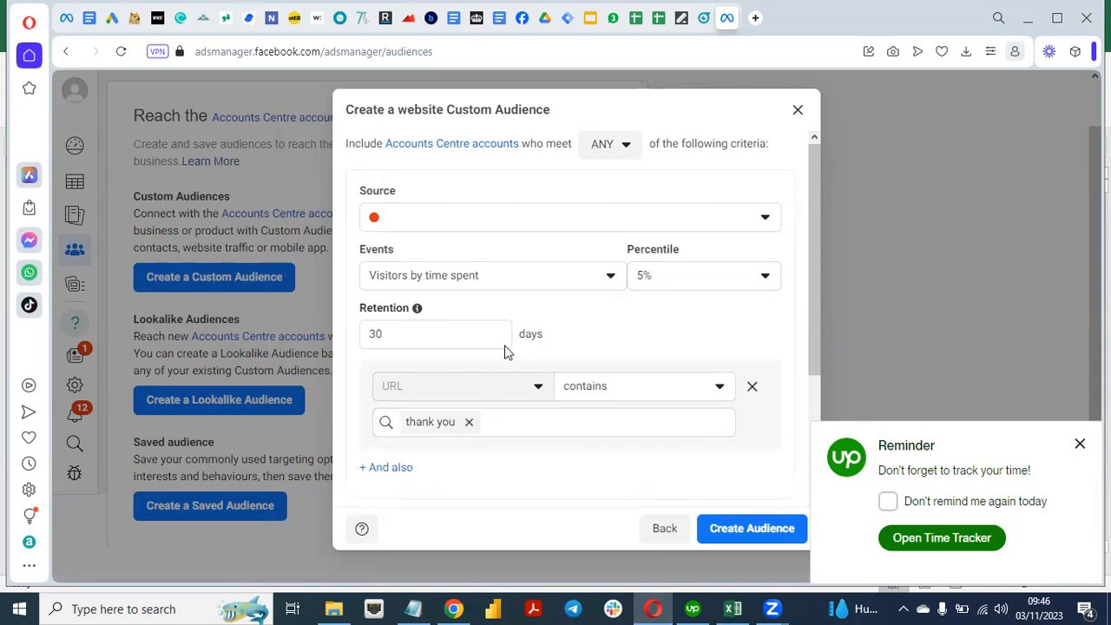
click(682, 276)
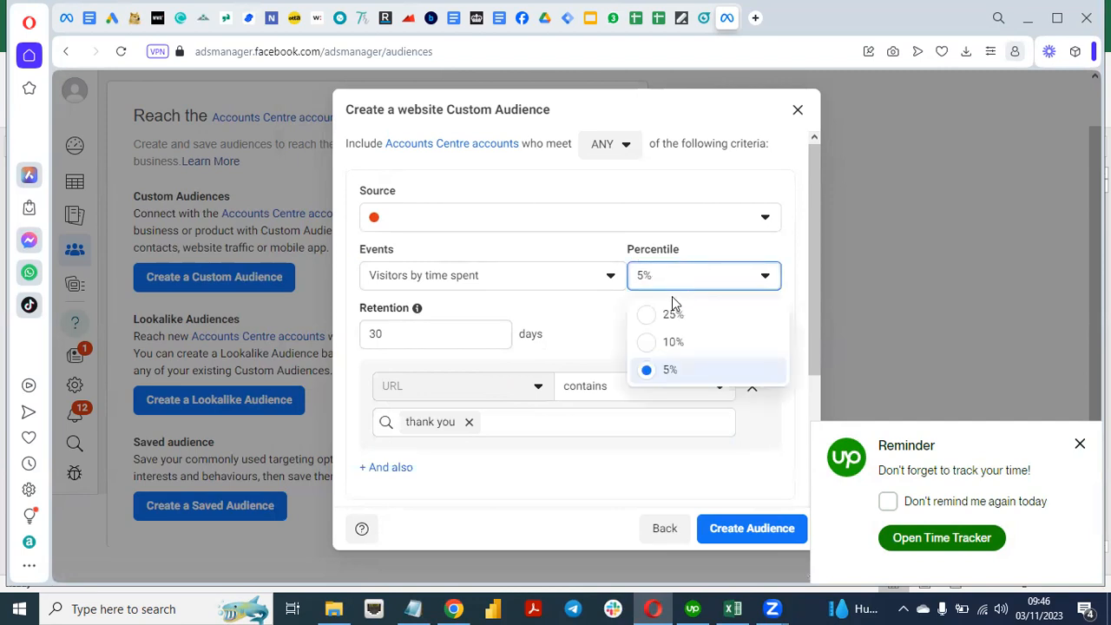
click(659, 321)
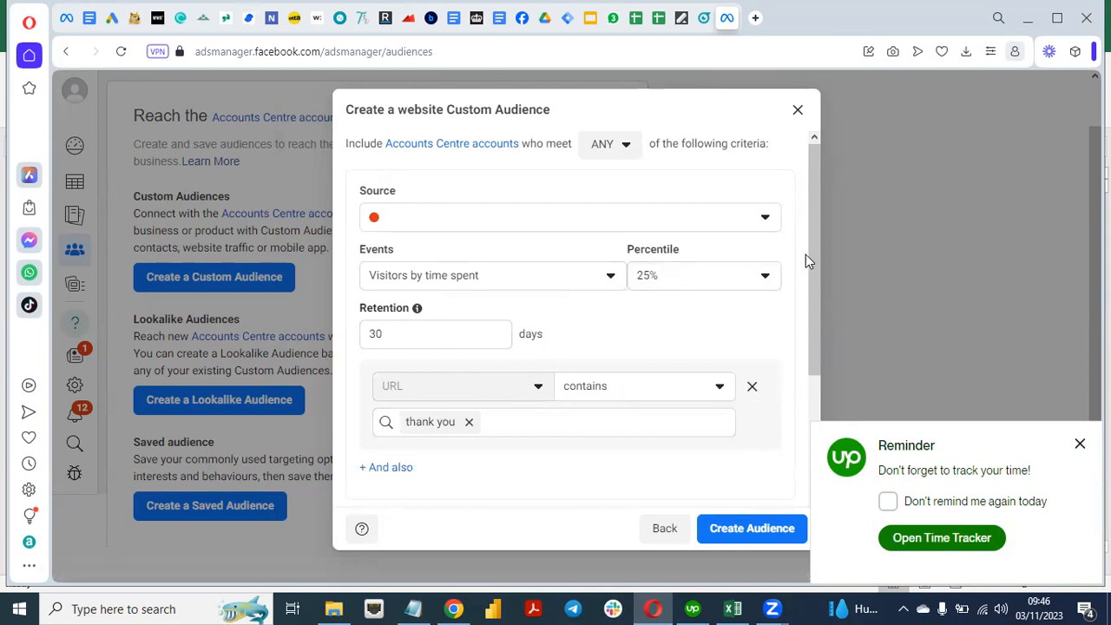
Add an alternative "Or" group to include more people, look over its settings, and remove it.
drag(817, 241, 820, 368)
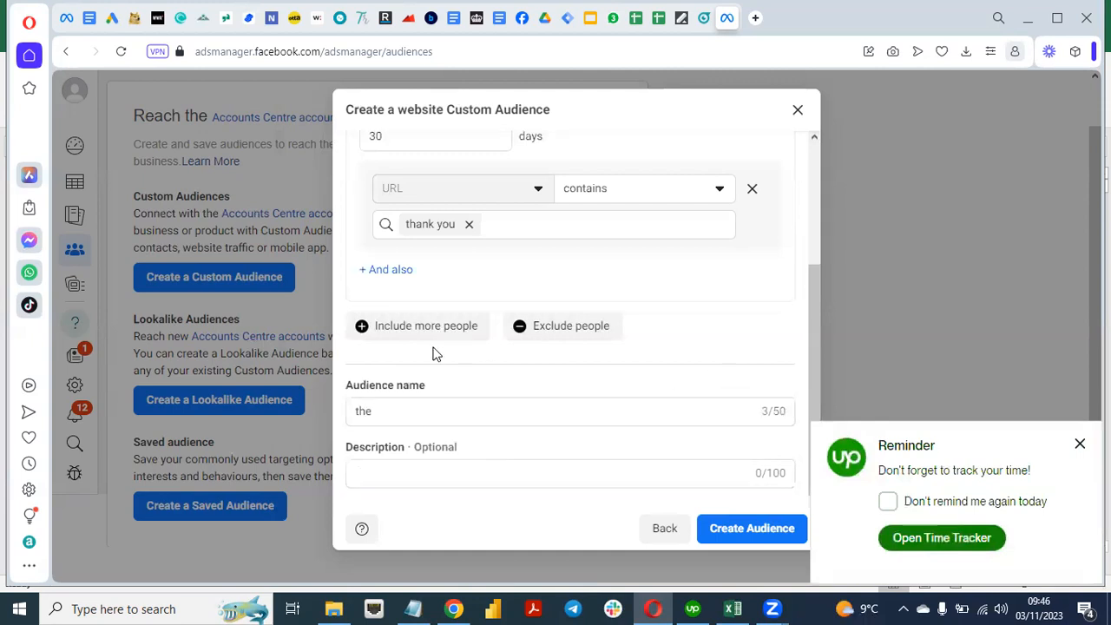
click(400, 328)
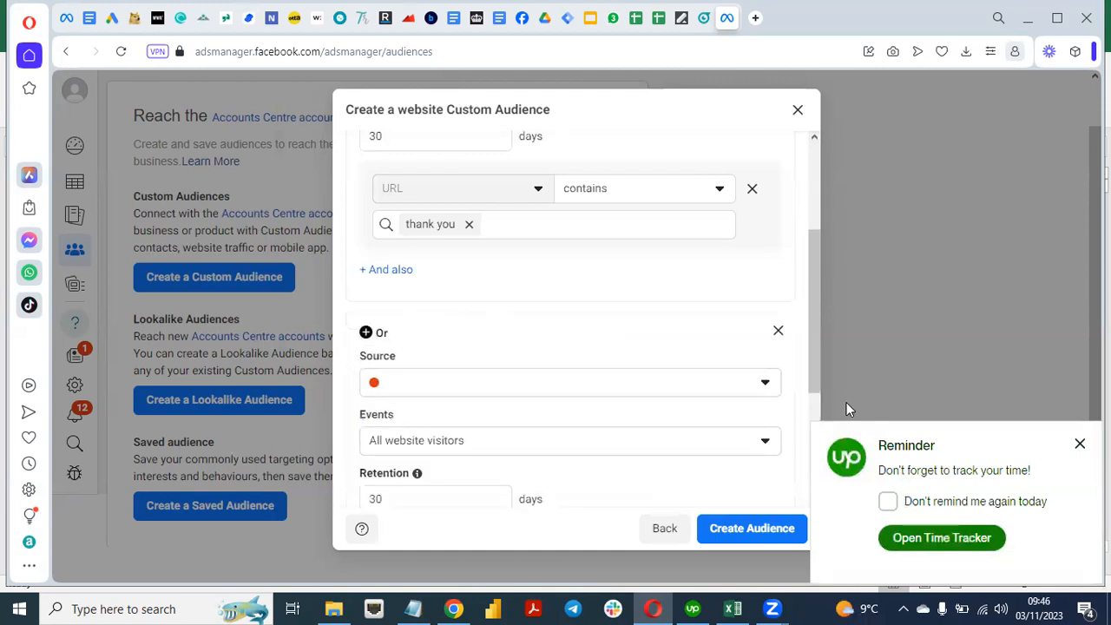
drag(813, 350, 815, 449)
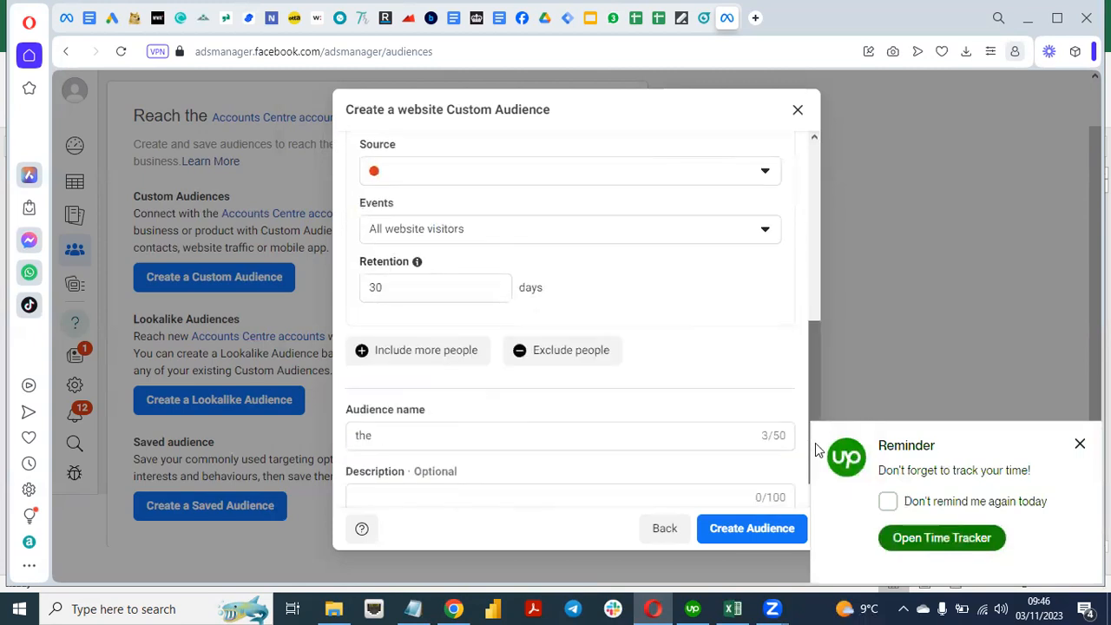
drag(818, 333, 807, 288)
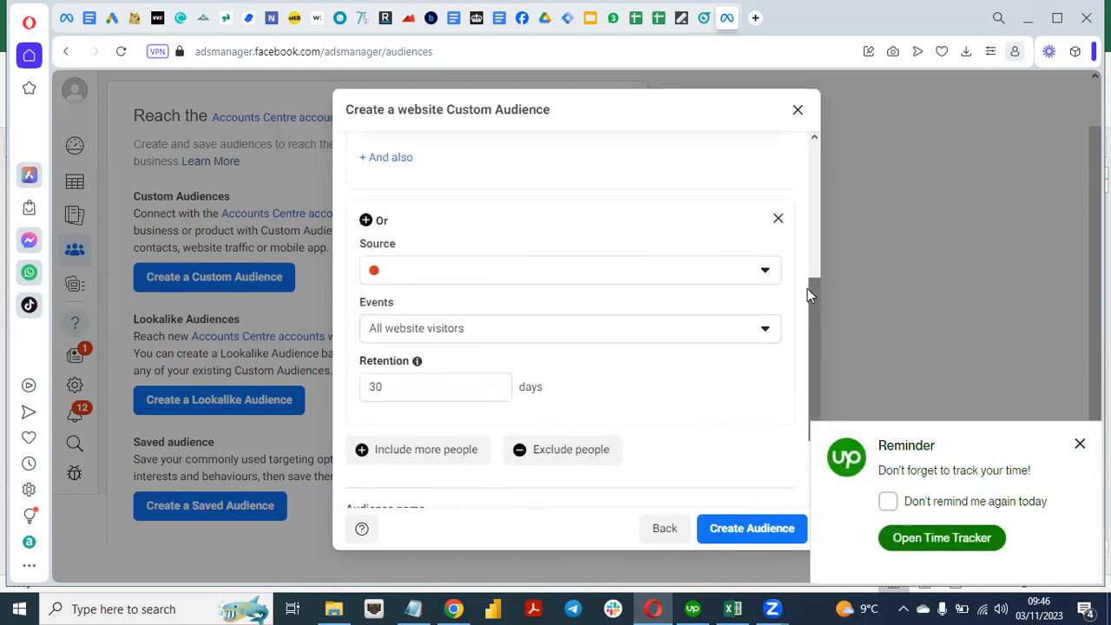
click(778, 218)
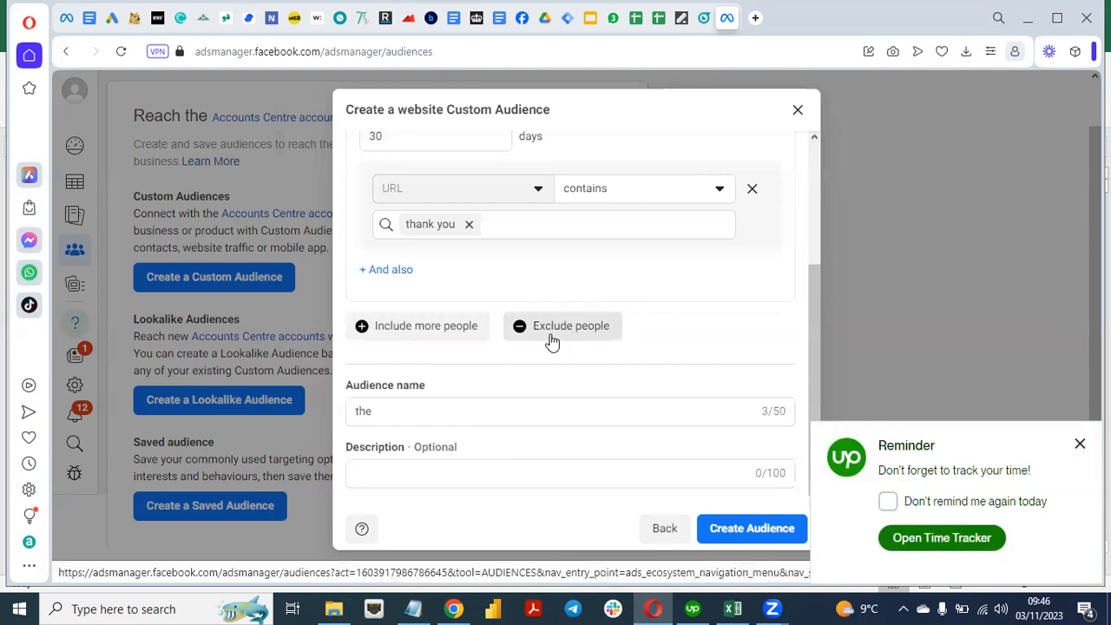
Add an exclusion group, view its Events choices, and remove the group.
click(552, 341)
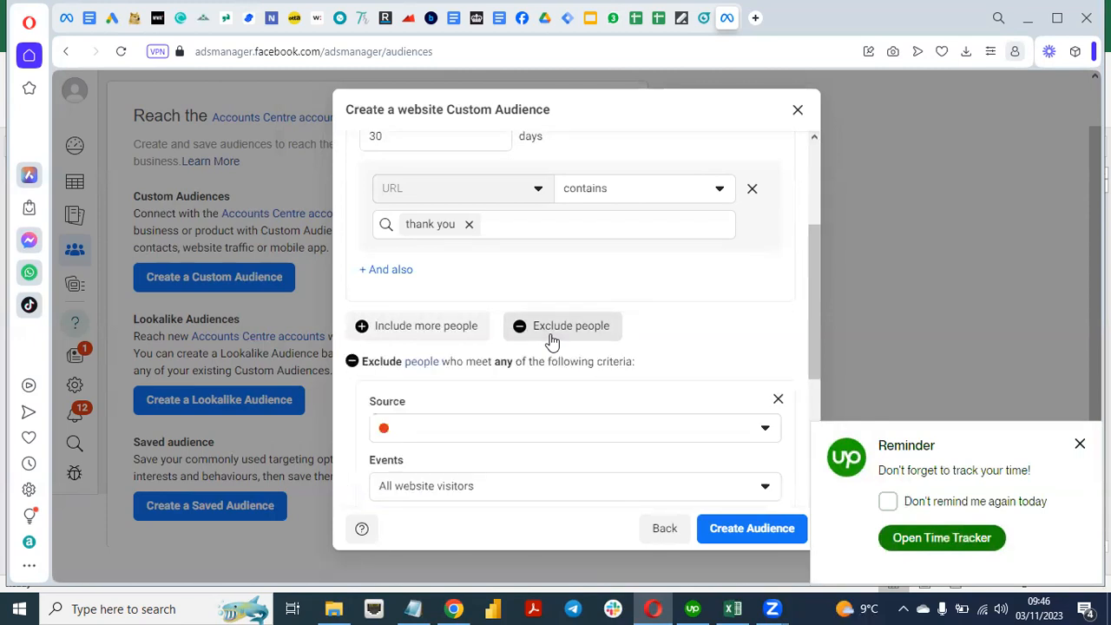
drag(810, 327, 815, 396)
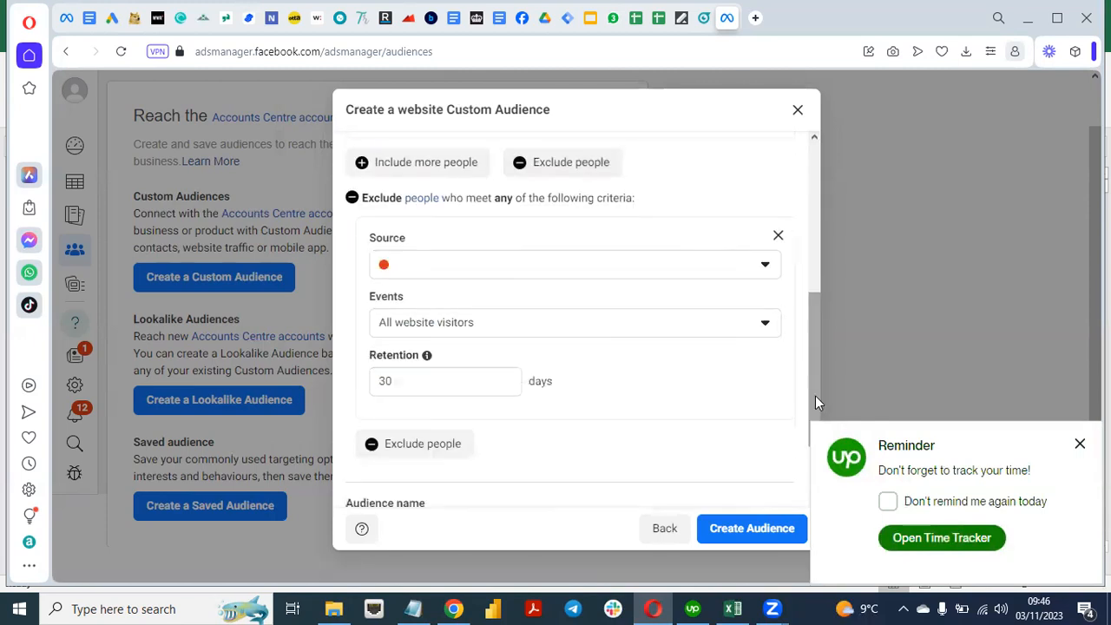
click(758, 329)
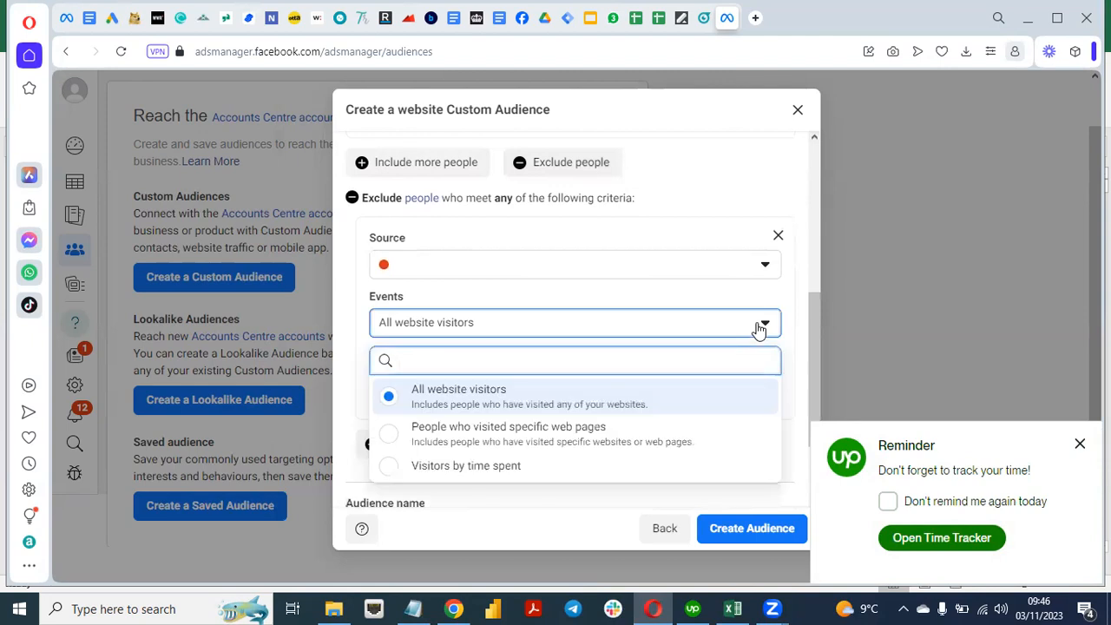
click(777, 237)
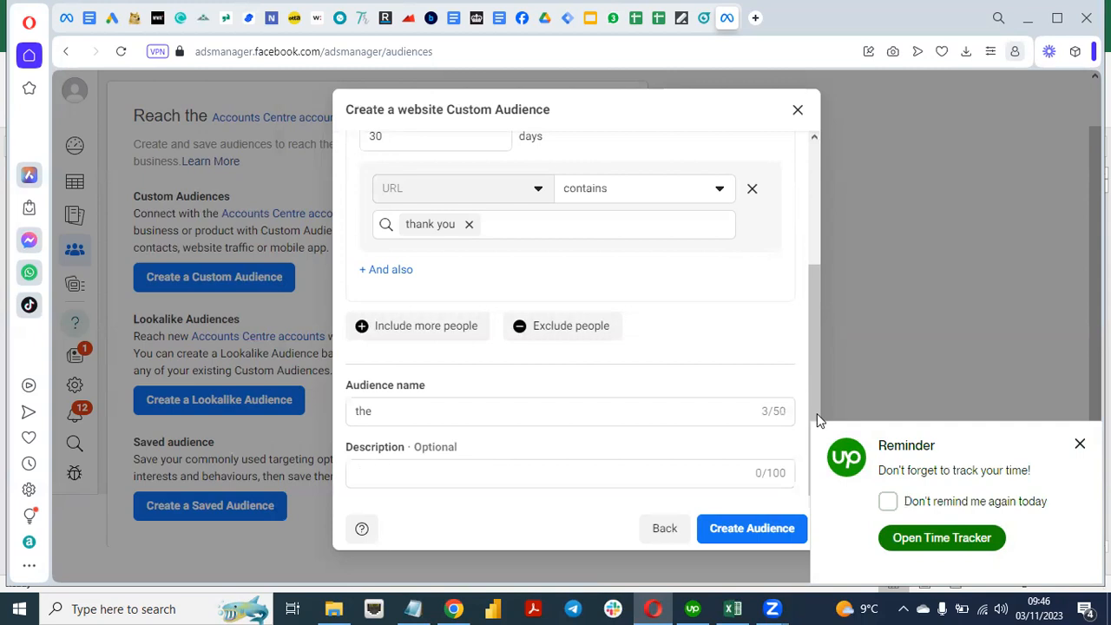
Review the Events choices of the inclusion criteria and close the website Custom Audience form without creating it.
click(1079, 446)
drag(809, 410, 809, 243)
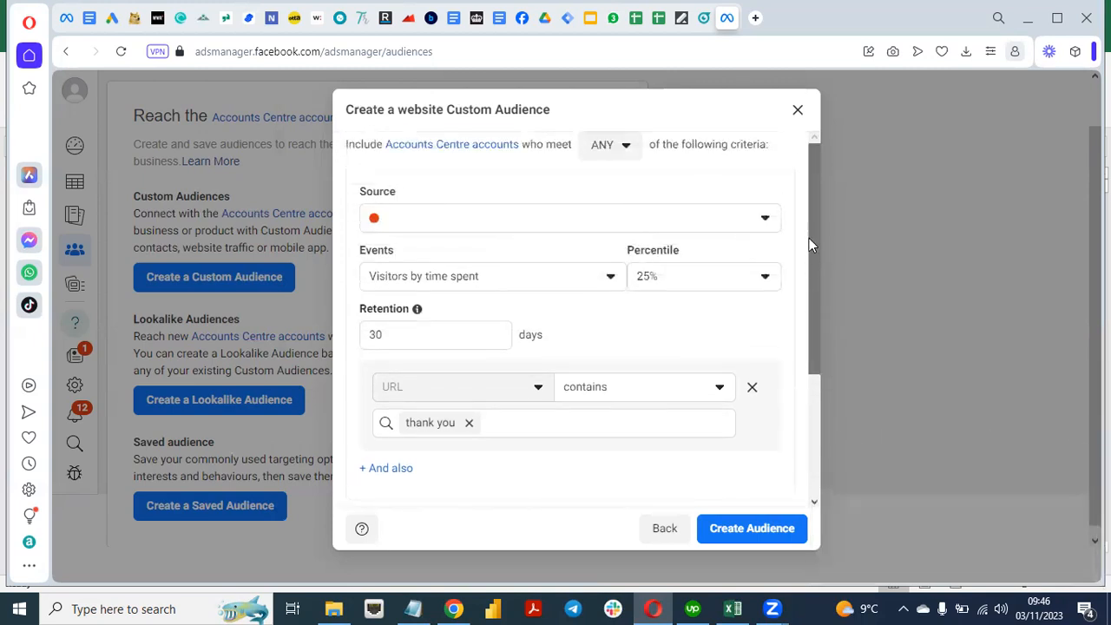
click(591, 287)
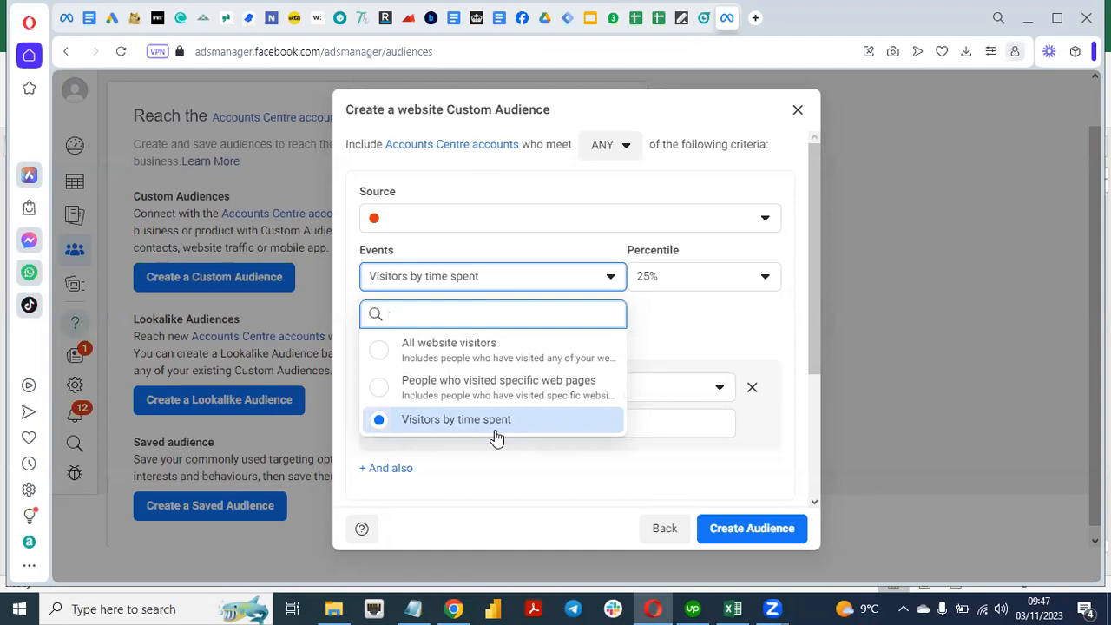
click(799, 111)
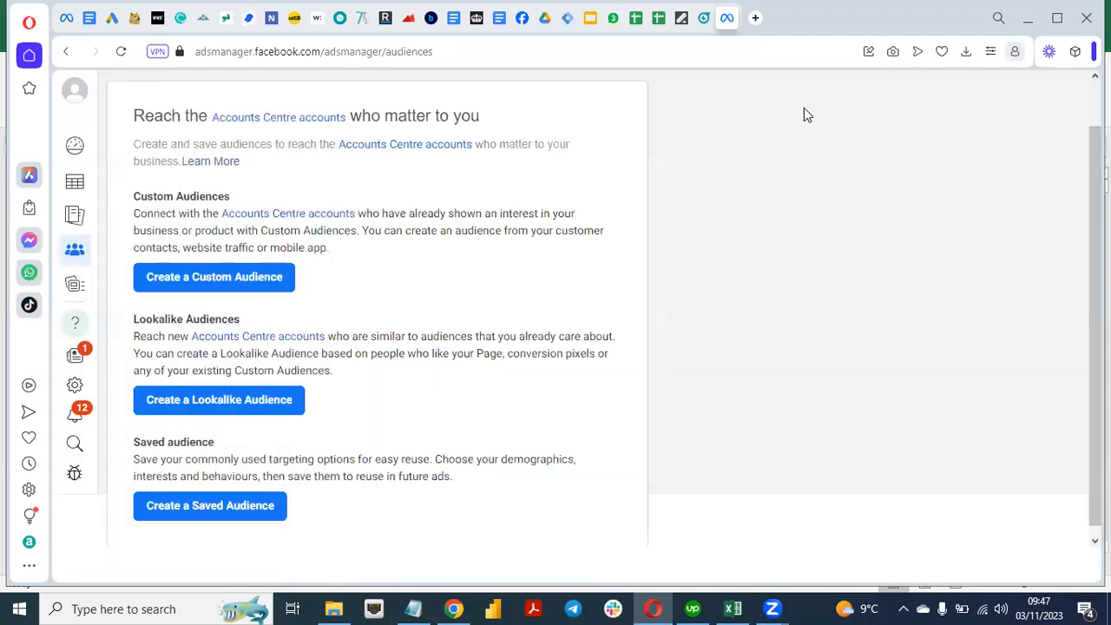
Start a new Custom Audience with Customer list as its source and proceed to adding the ad account to a business.
click(238, 282)
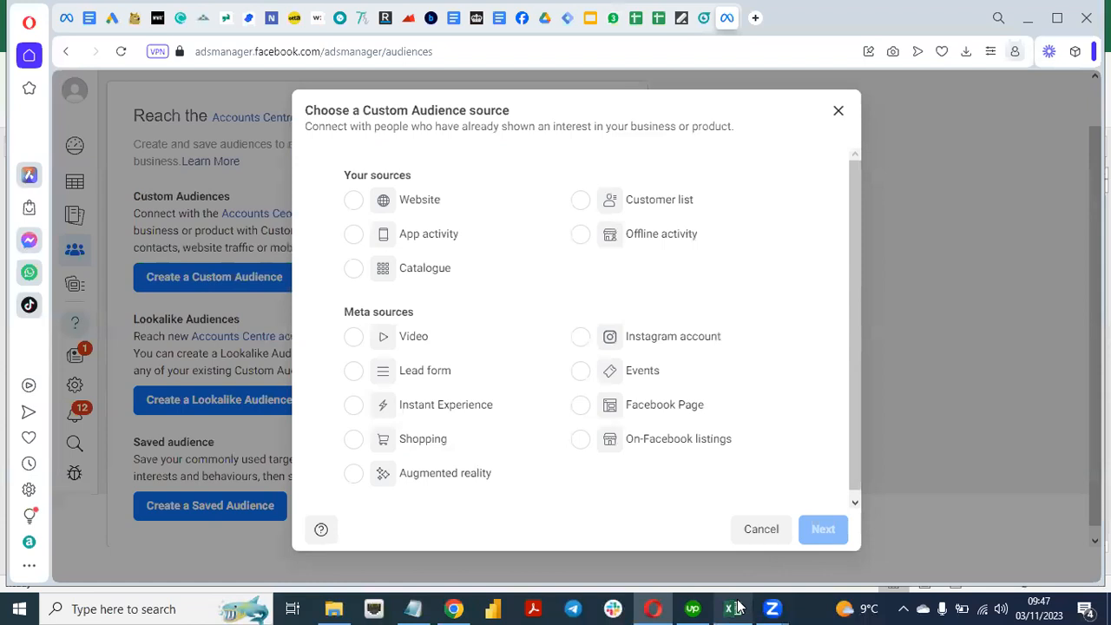
click(582, 202)
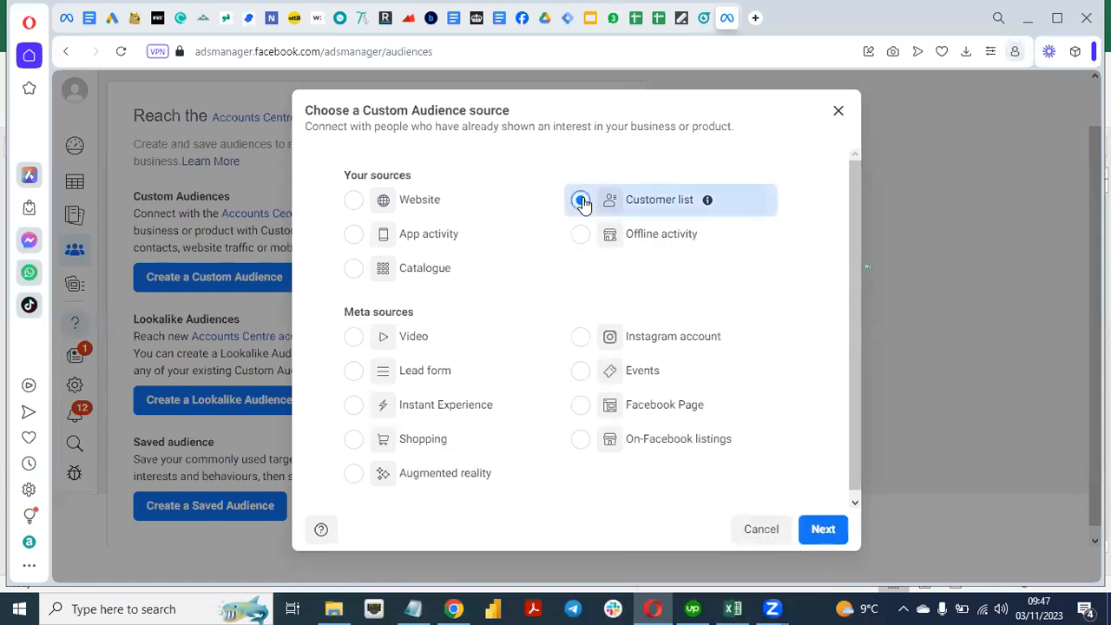
click(823, 529)
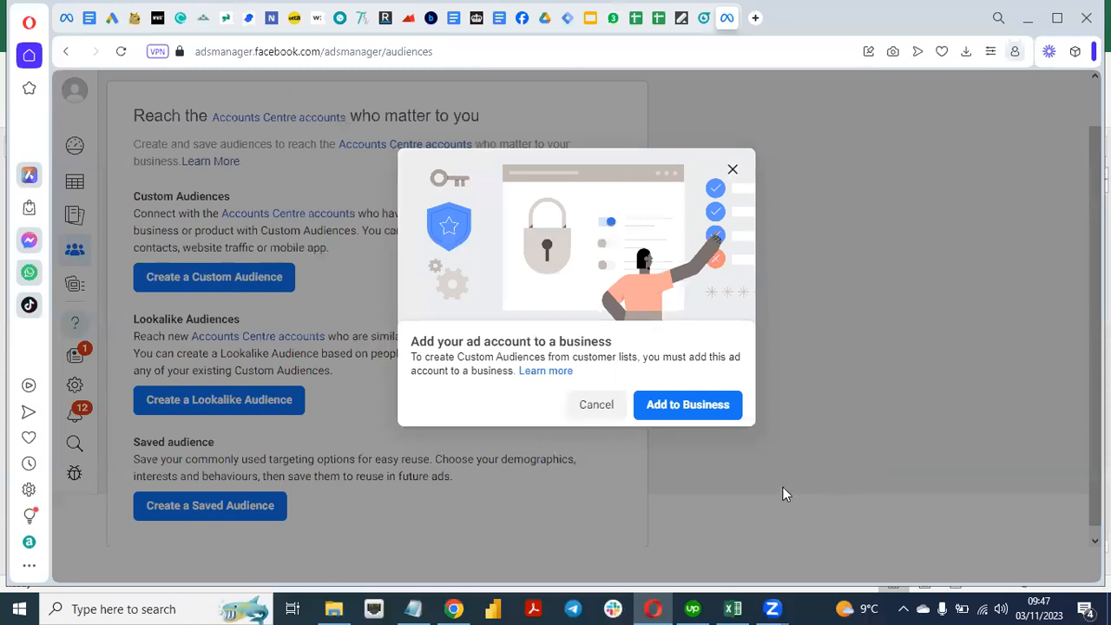
click(693, 406)
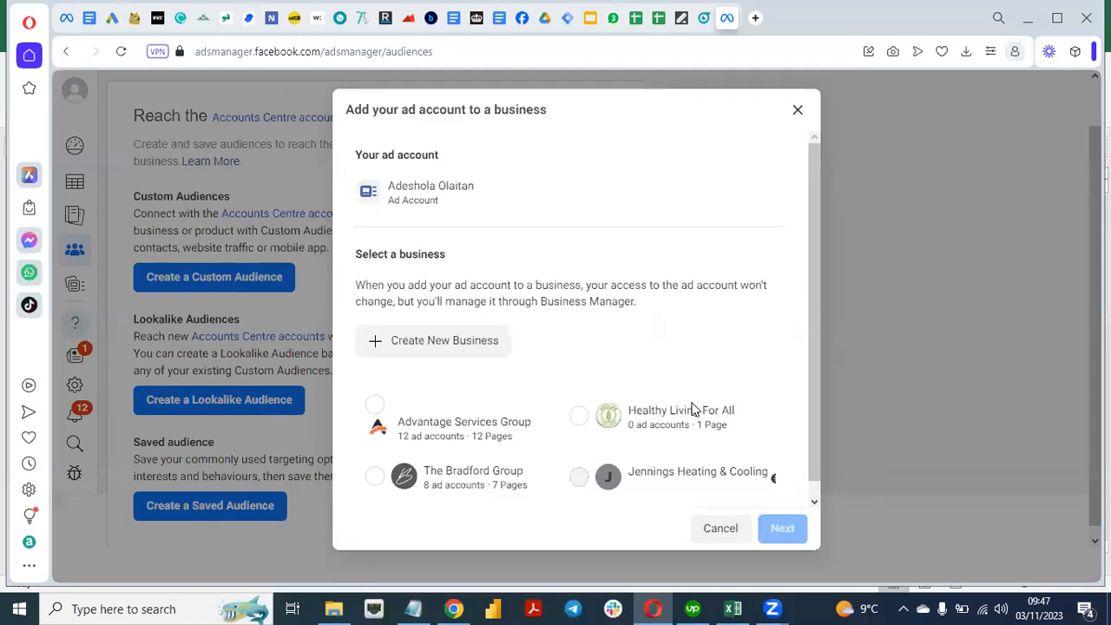
Choose Advantage Services Group as the business for the ad account and continue to the confirmation.
scroll(811, 373, down, 1)
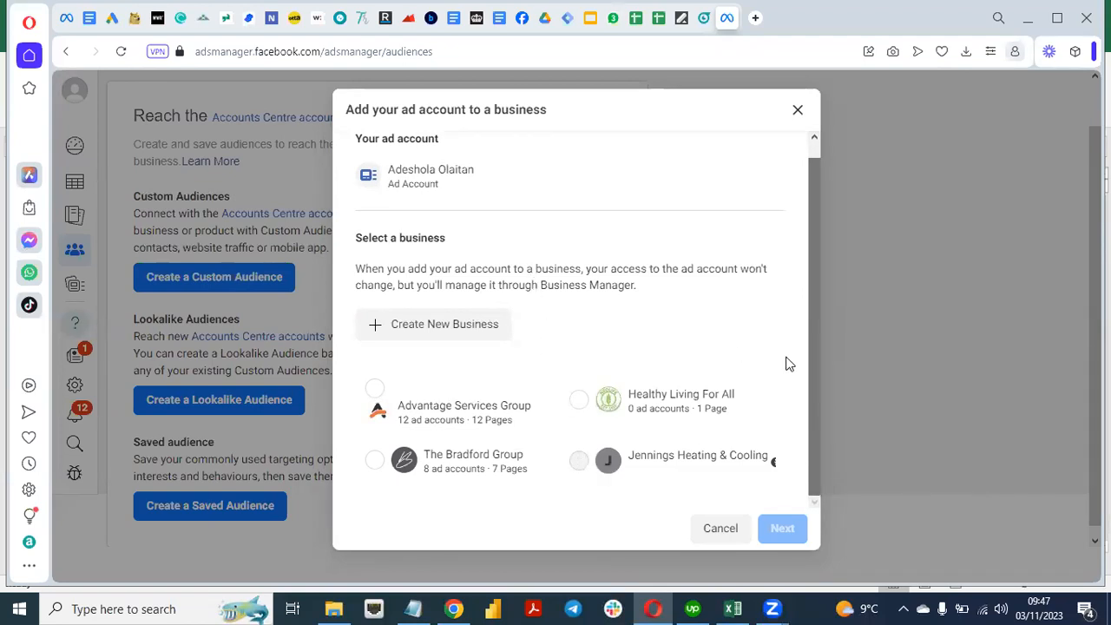
drag(813, 373, 807, 306)
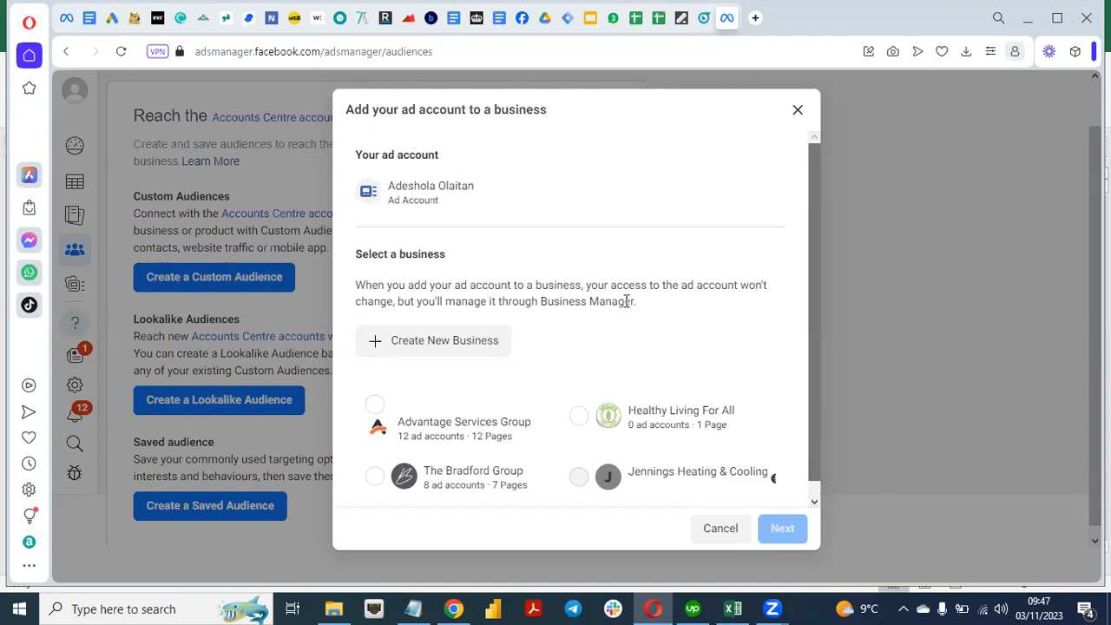
click(579, 416)
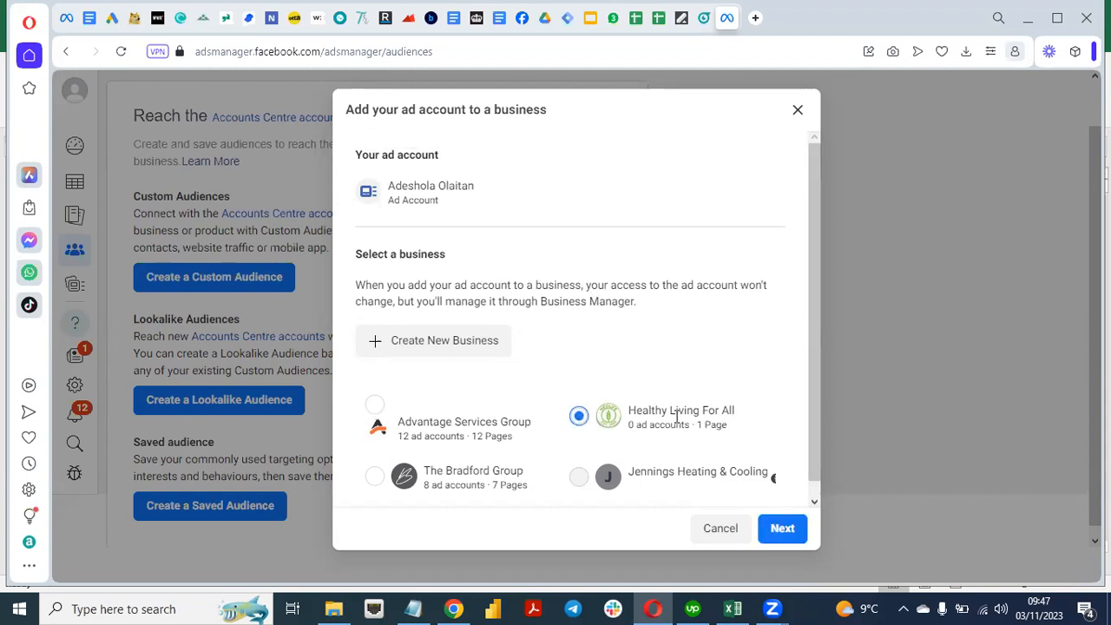
scroll(811, 415, down, 1)
scroll(807, 382, up, 1)
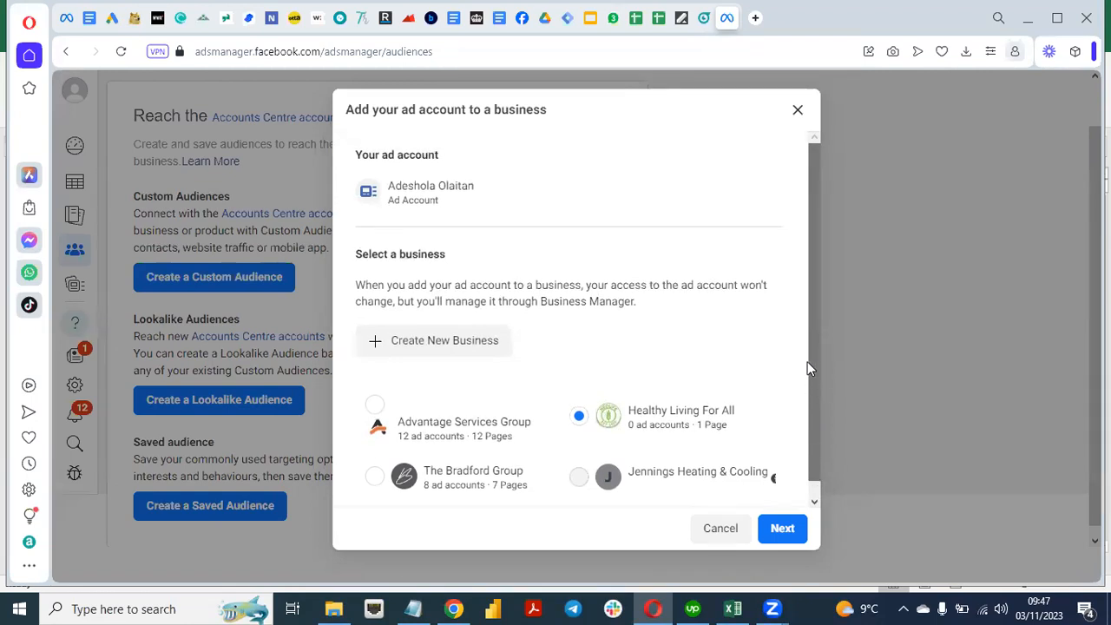
click(374, 408)
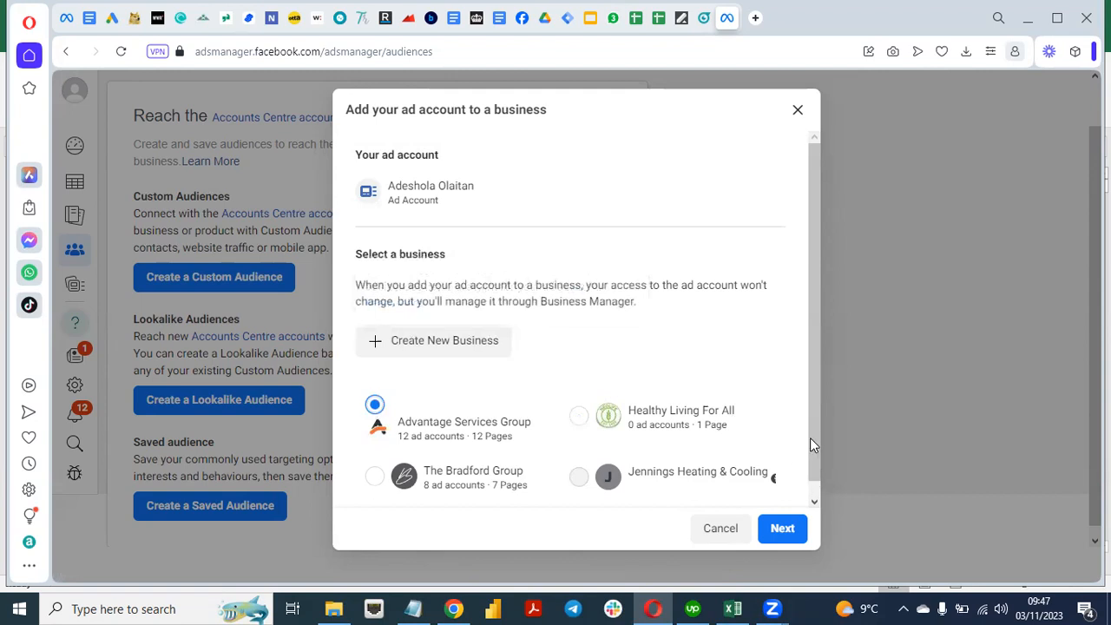
scroll(810, 452, down, 1)
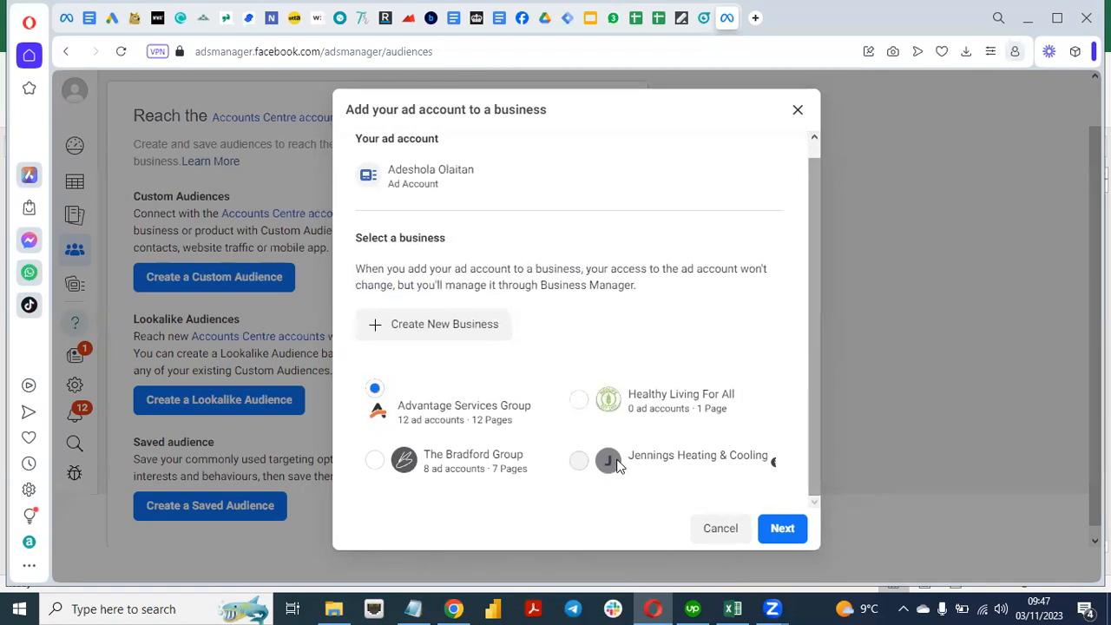
click(781, 529)
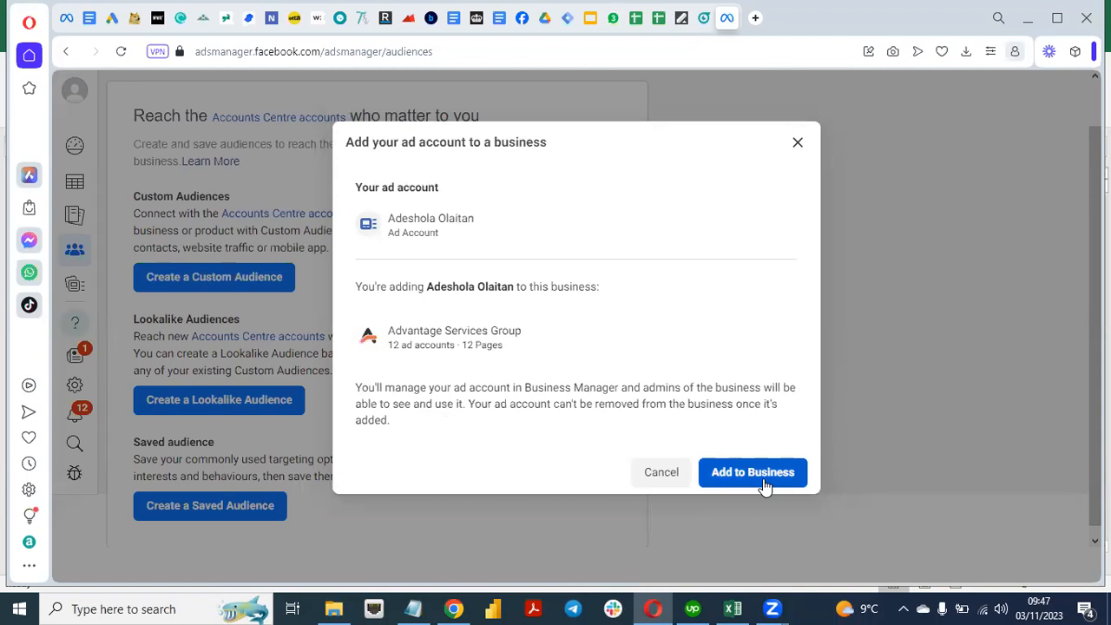
Return to the business selection, choose Healthy Living For All instead, and add the ad account to it.
click(666, 471)
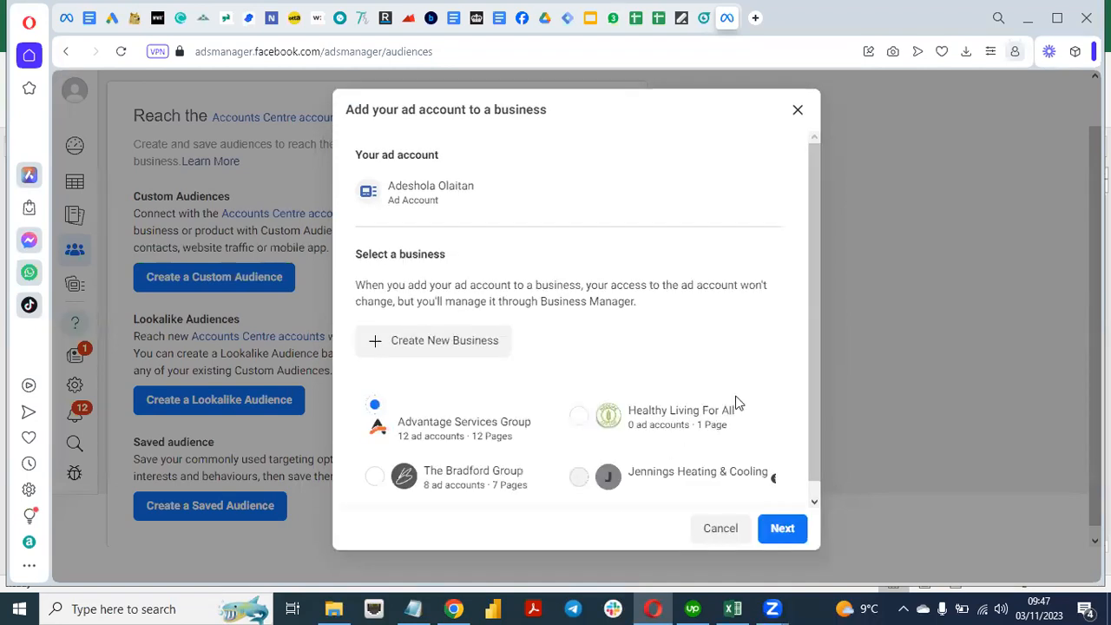
click(579, 415)
click(781, 529)
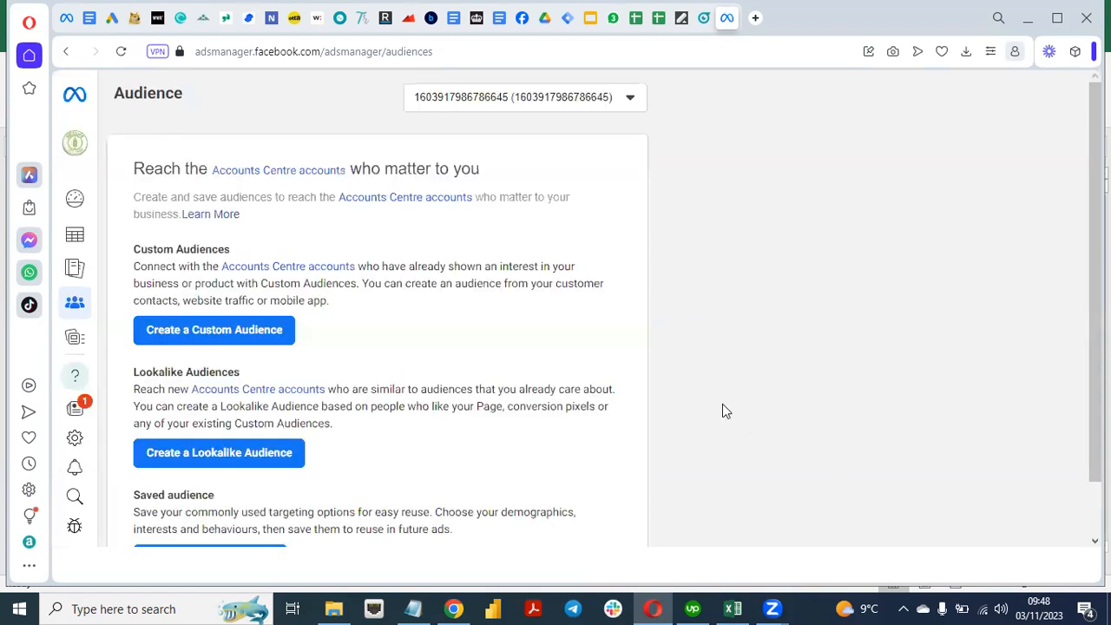
Start a Custom Audience with Customer list as its source, check the customer spreadsheet in Excel, and continue to list preparation.
click(233, 329)
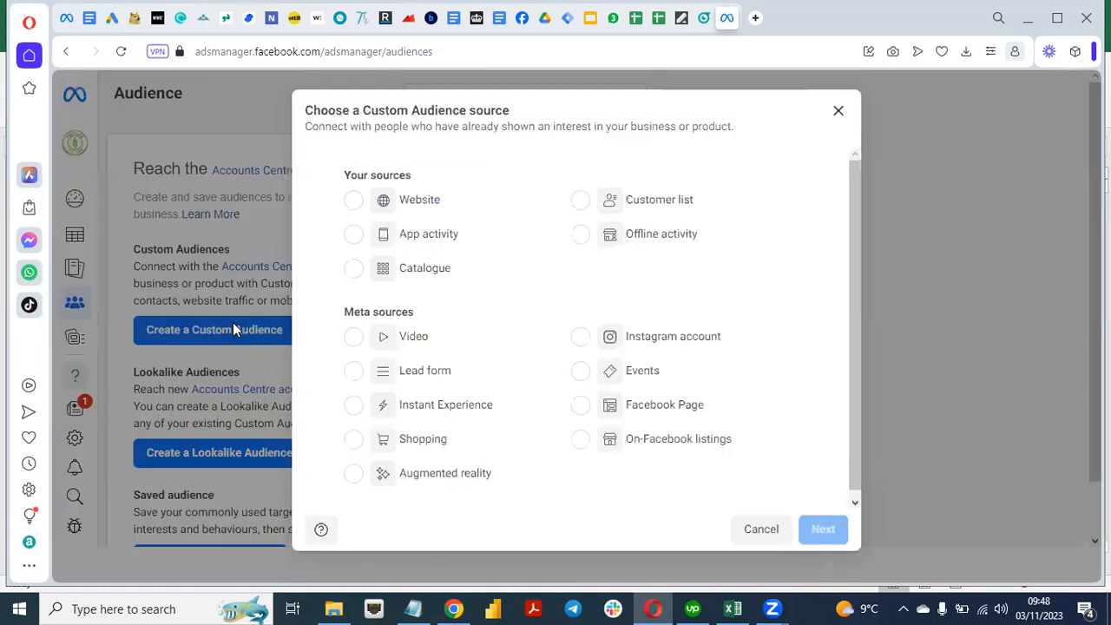
click(578, 199)
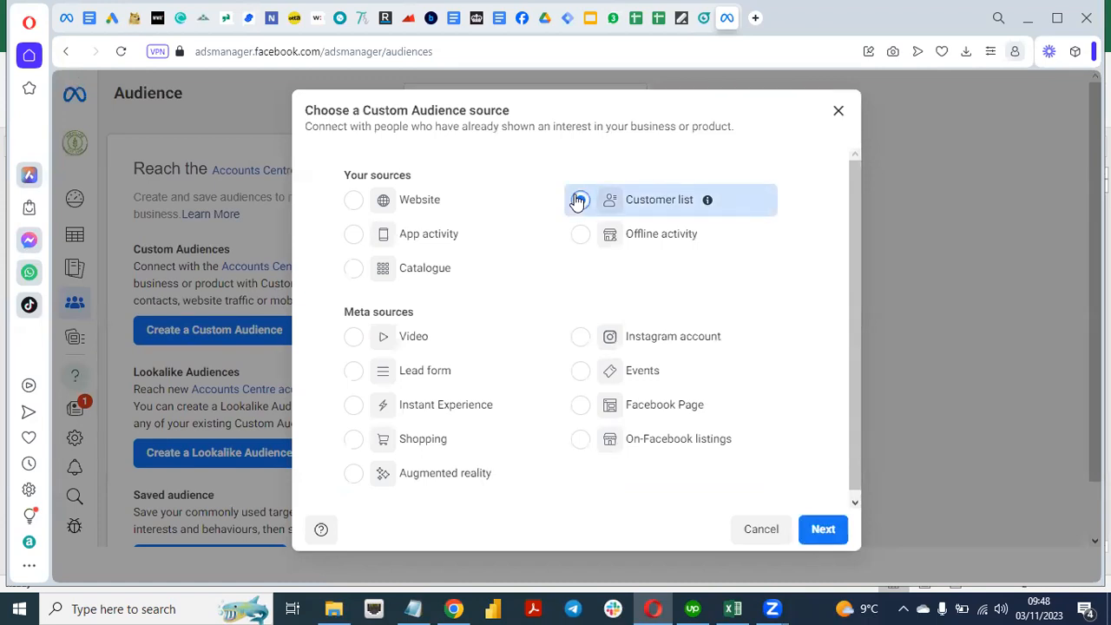
click(733, 608)
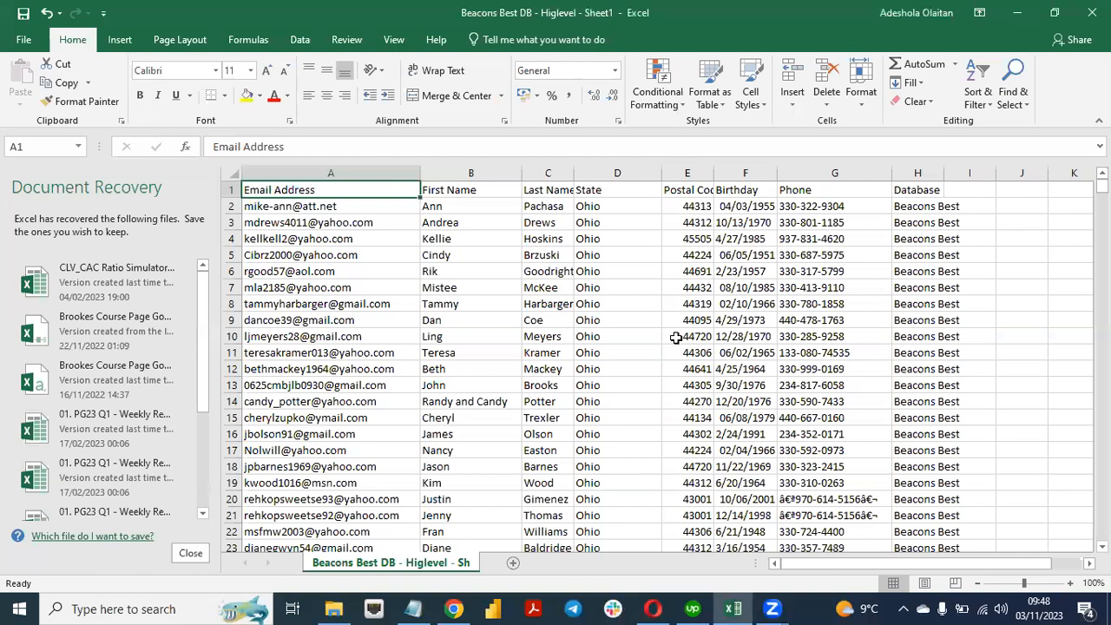
click(653, 607)
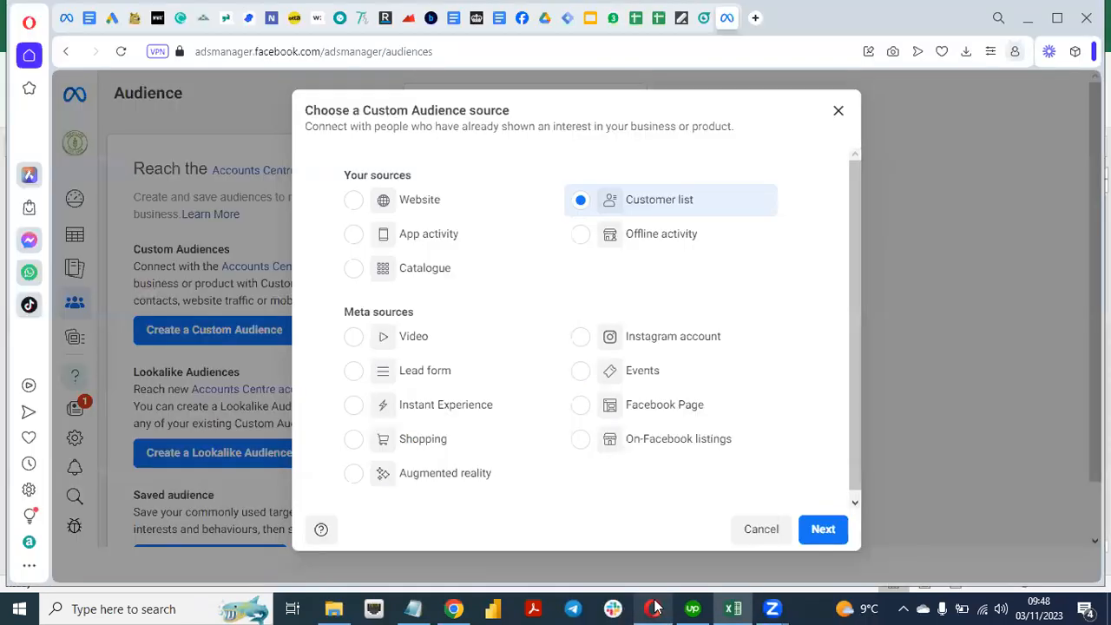
click(732, 608)
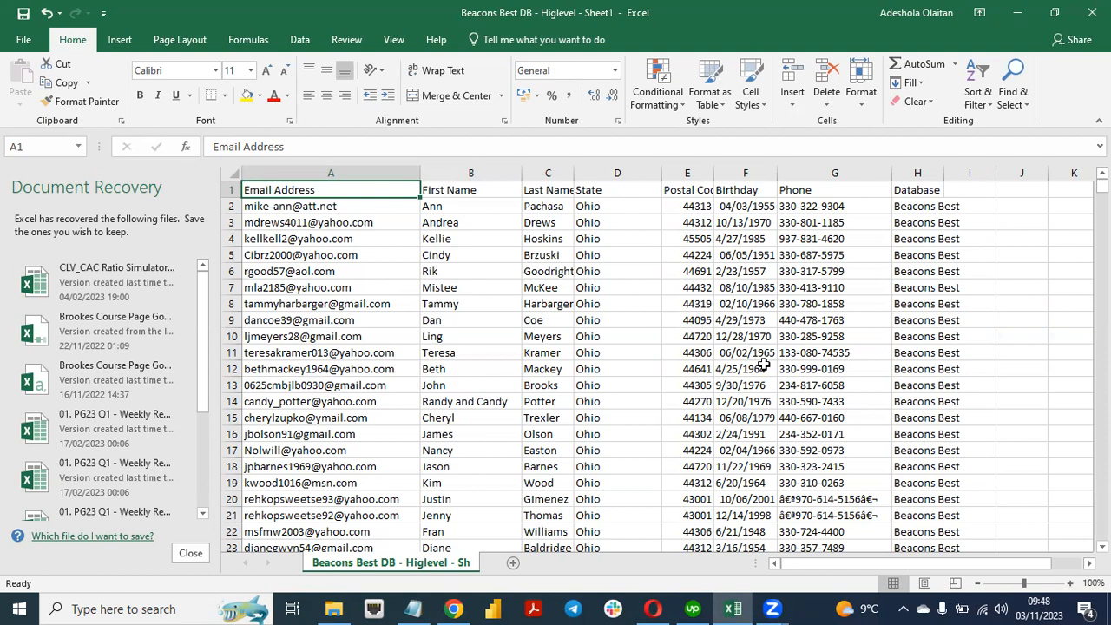
click(655, 607)
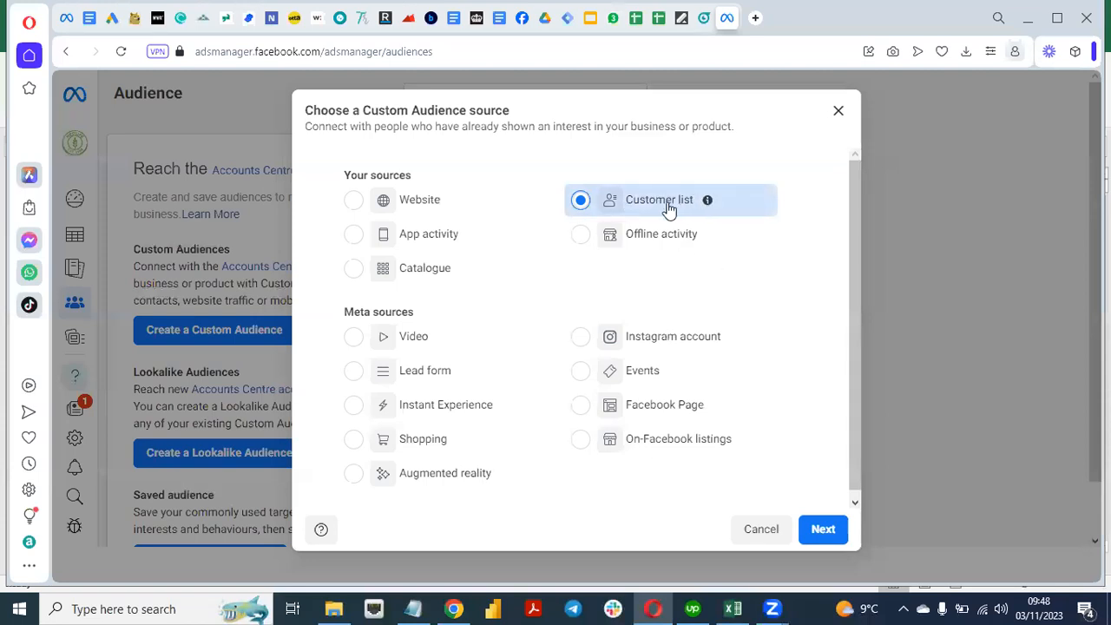
click(825, 529)
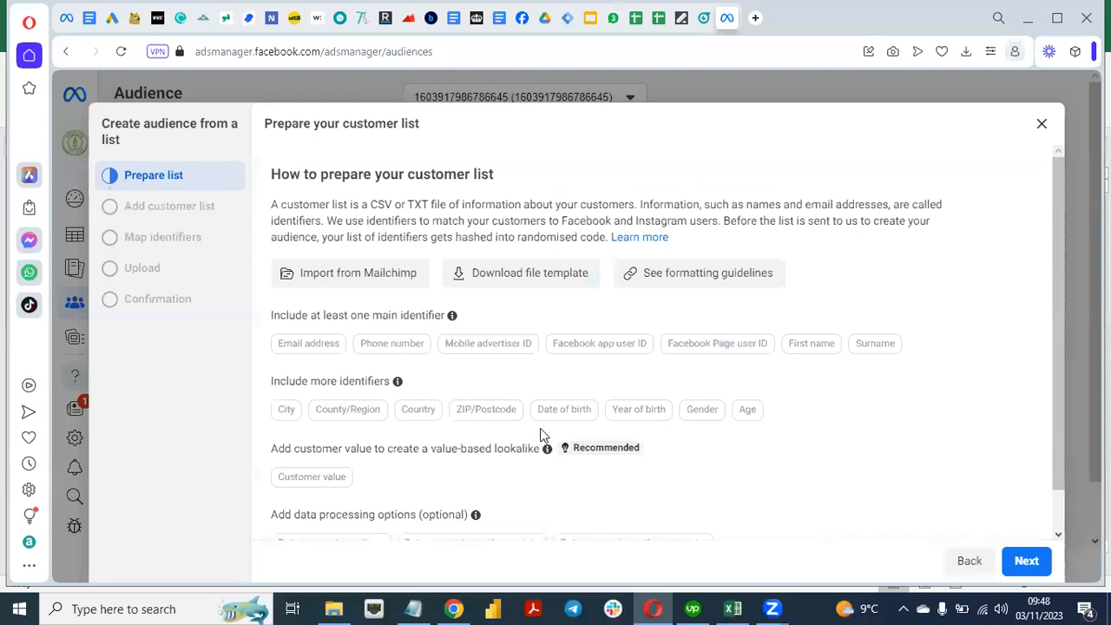
Review the main and additional identifiers in the list preparation guidance and continue to adding the customer list.
mouse_move(1051, 315)
mouse_down()
mouse_move(1057, 454)
mouse_move(1057, 294)
mouse_up()
click(1032, 384)
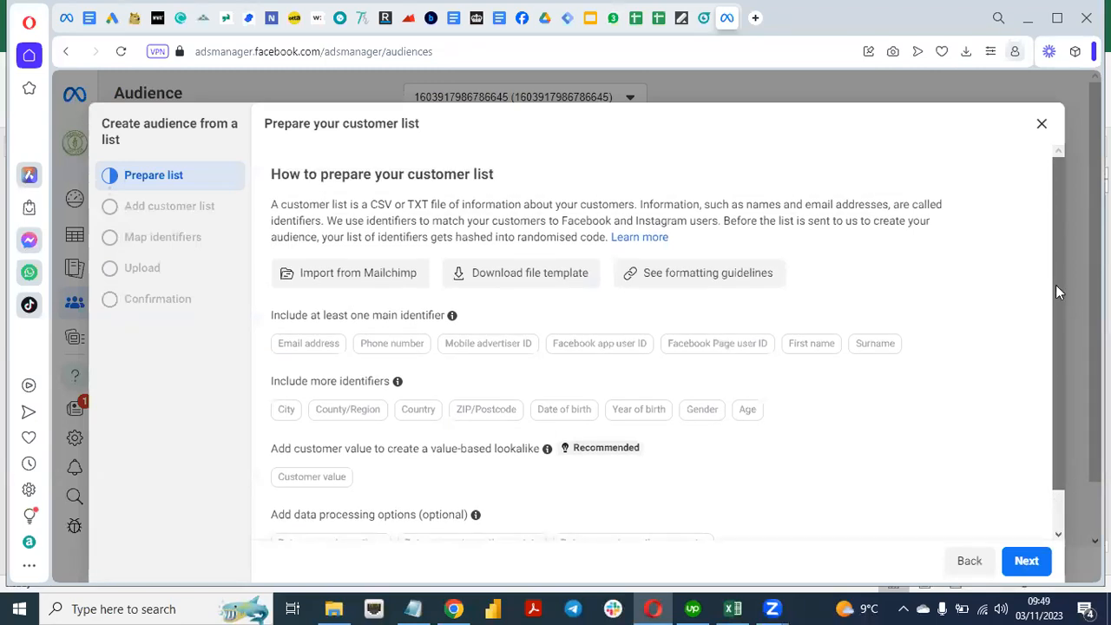
drag(1055, 286, 1054, 405)
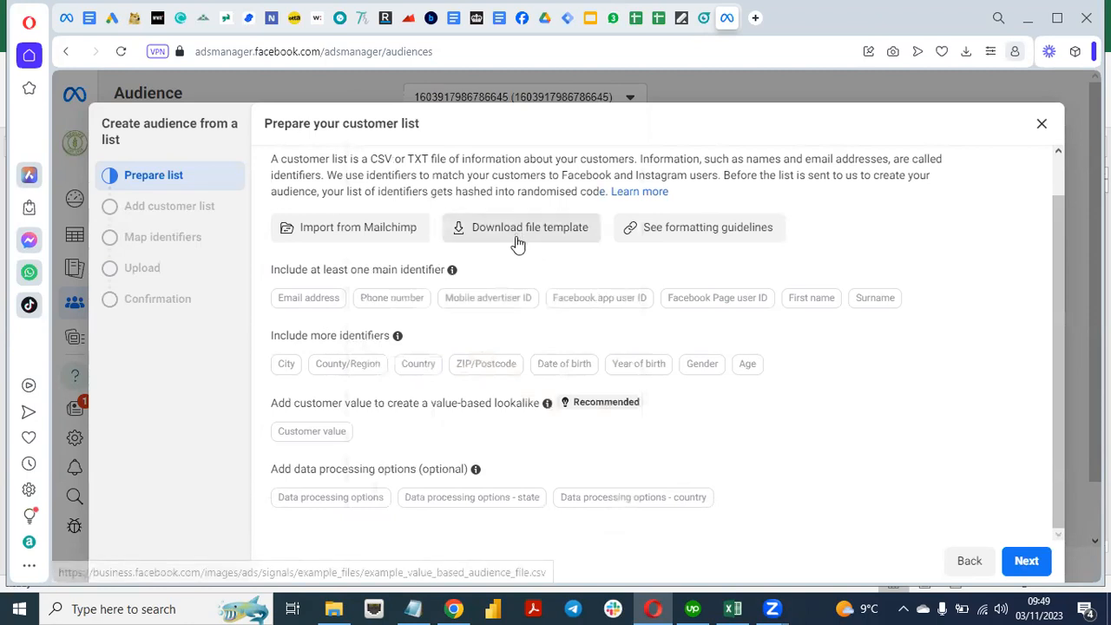
drag(1056, 370, 1053, 401)
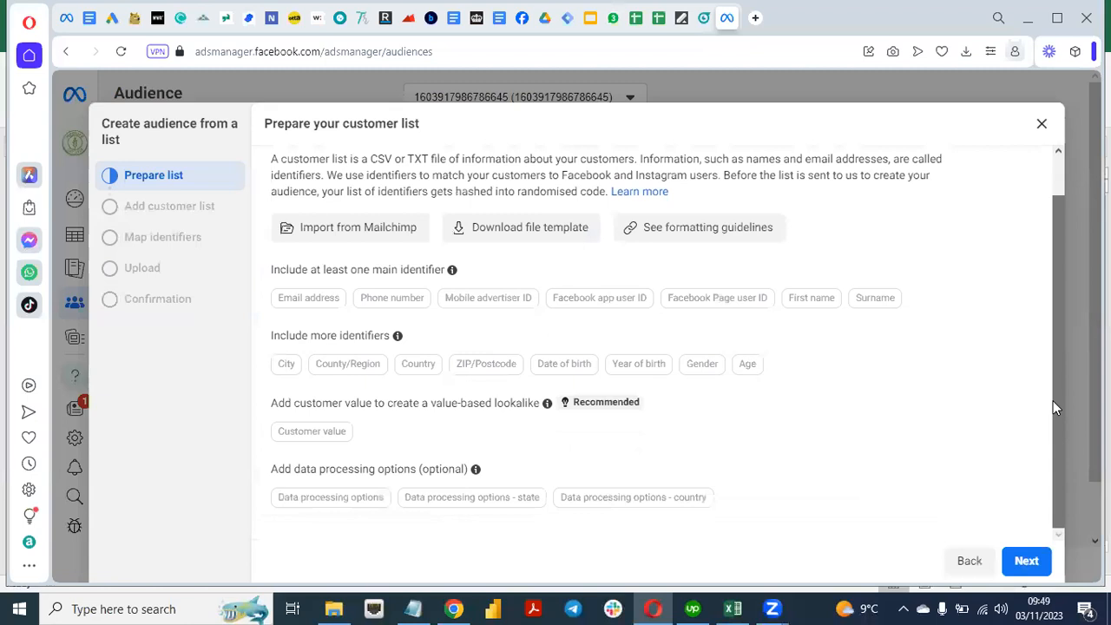
click(1028, 559)
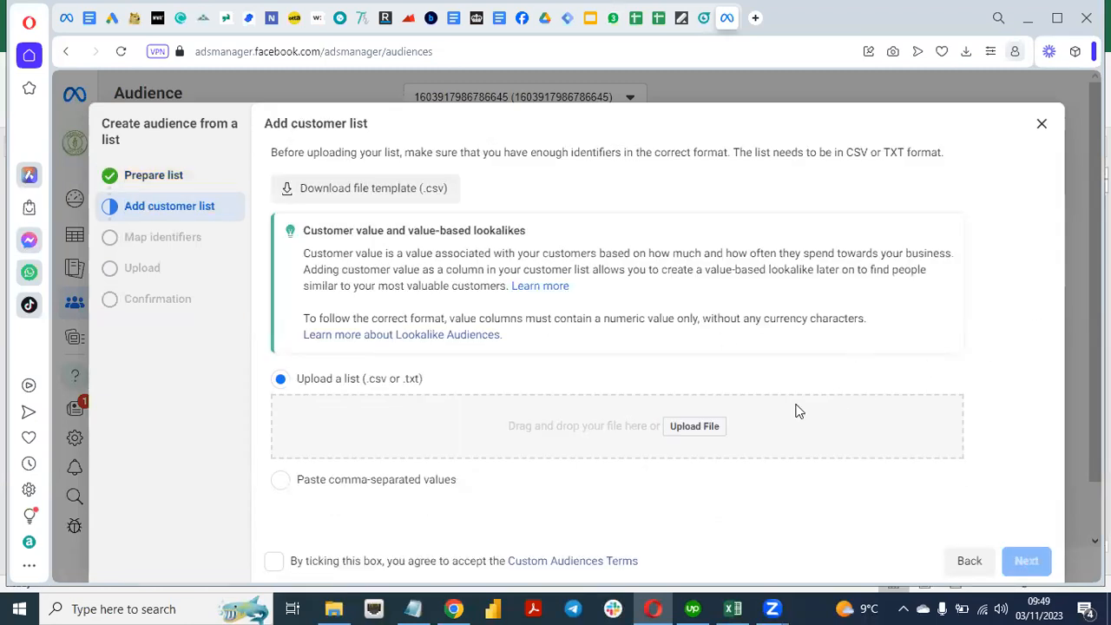
Upload the file Beacons Best DB - Higlevel - Sheet1.csv as the customer list.
click(686, 427)
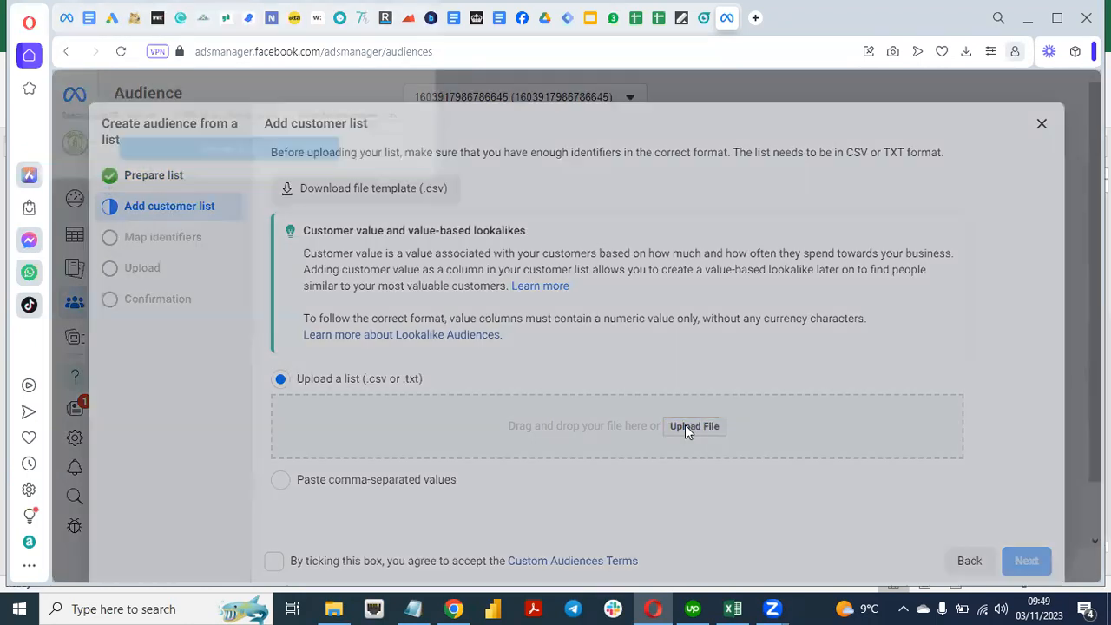
click(120, 67)
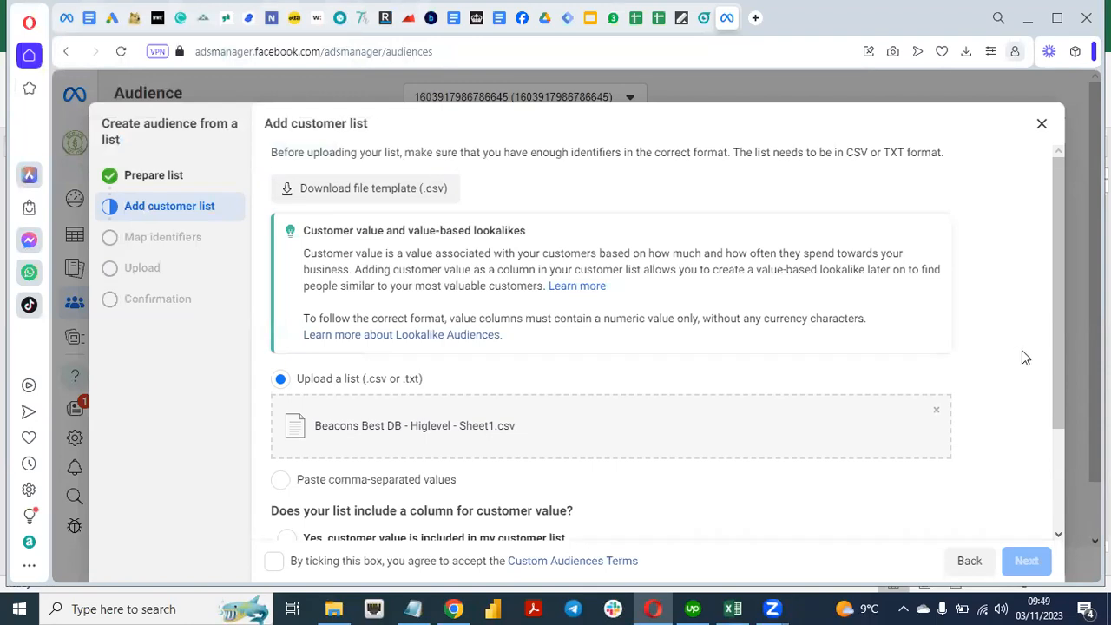
drag(1059, 331, 1064, 439)
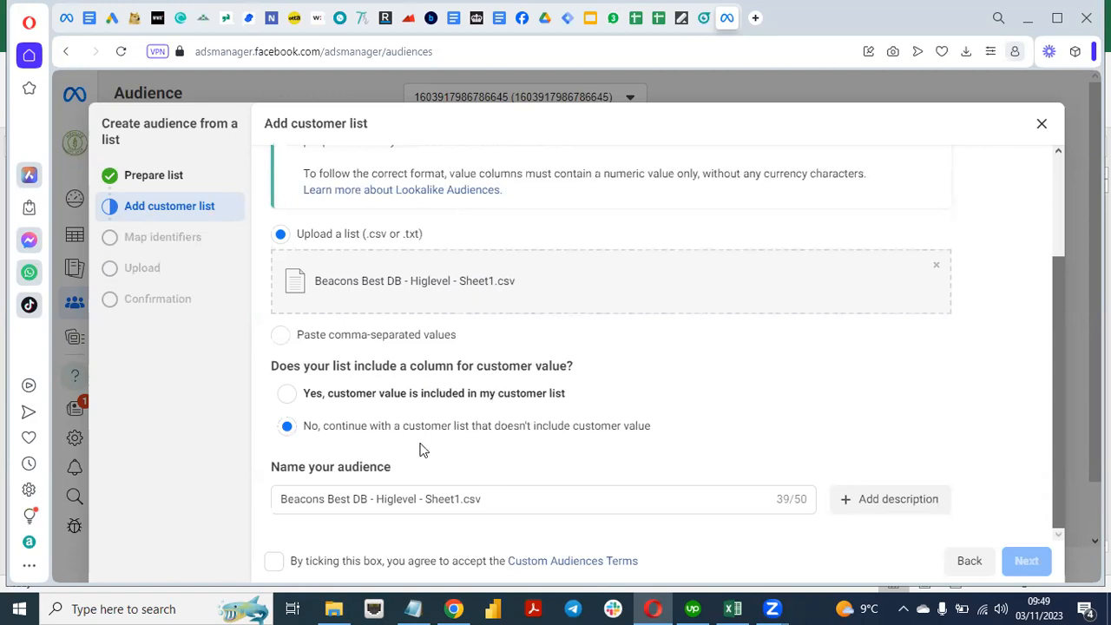
Specify that the list doesn't include customer value, accept the Custom Audiences Terms, and continue to identifier mapping.
click(287, 394)
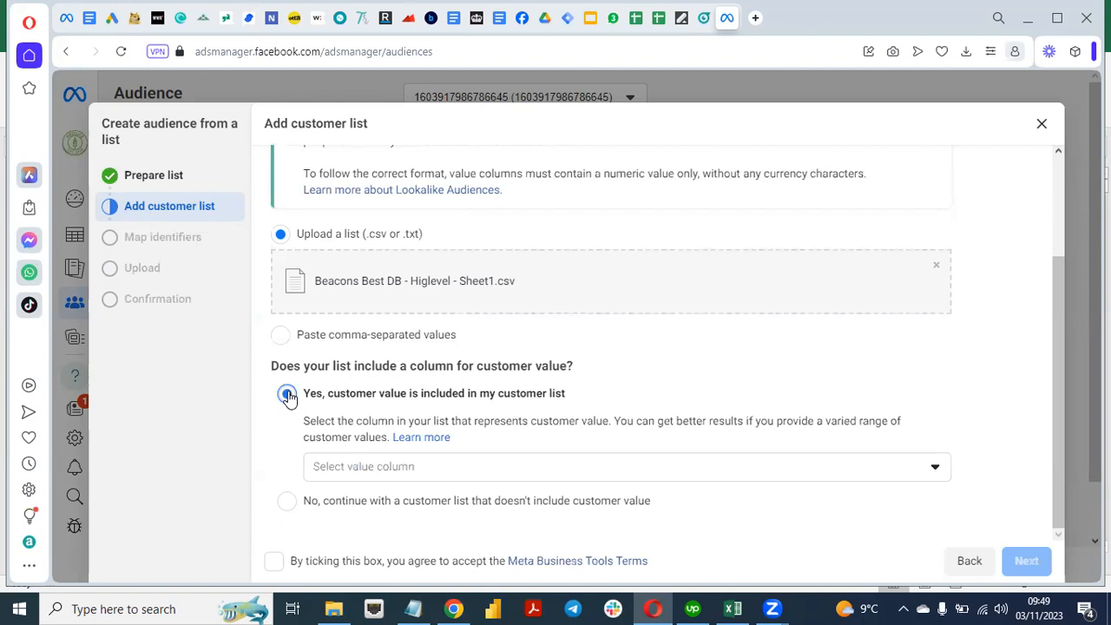
click(288, 501)
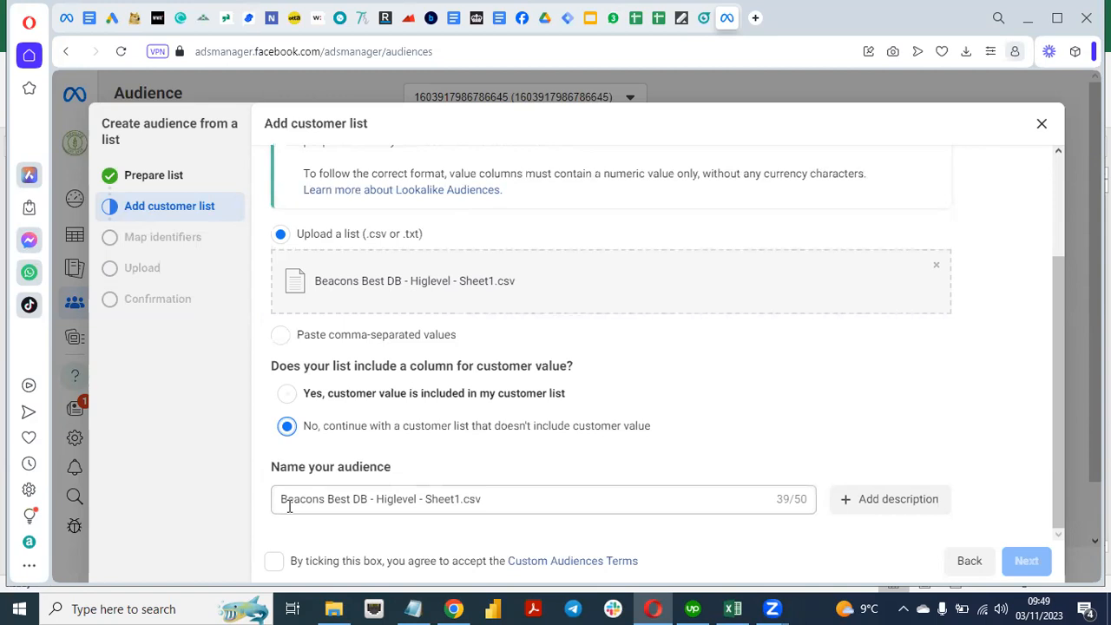
drag(1055, 359, 1054, 269)
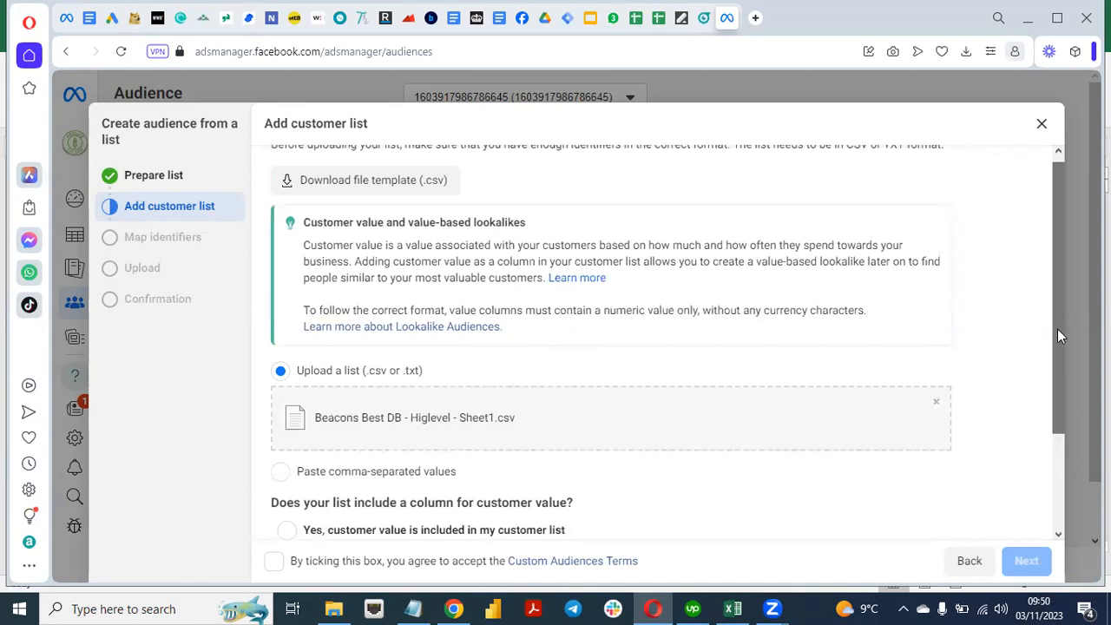
drag(1057, 348, 1068, 473)
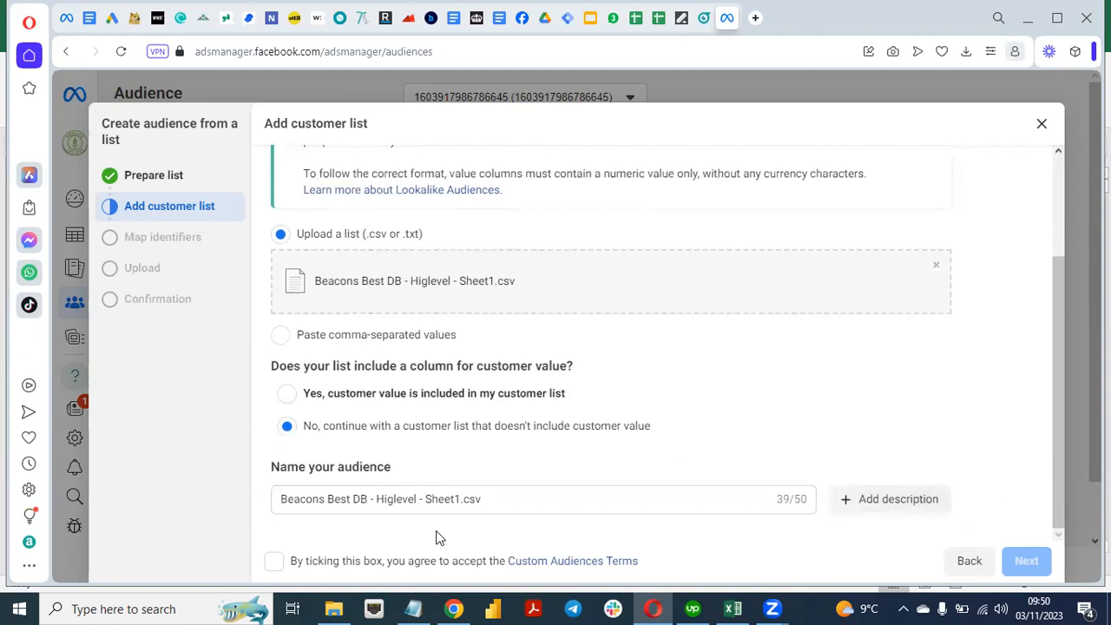
click(273, 560)
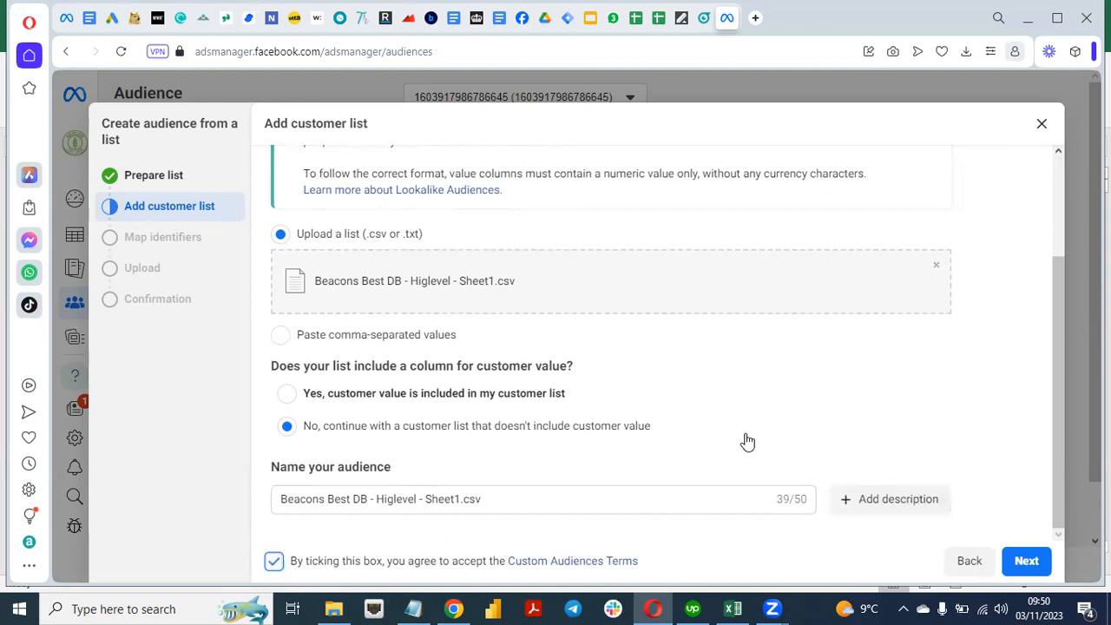
drag(1054, 415, 1035, 232)
drag(1061, 343, 1051, 426)
click(1027, 560)
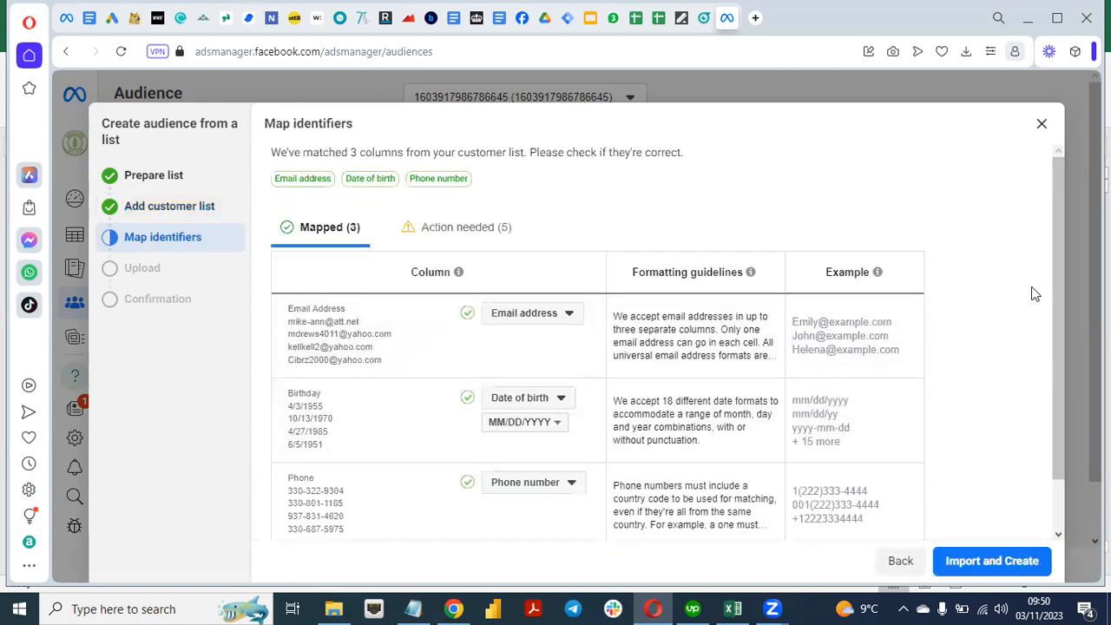
Review the mapped email address, date of birth and phone number columns, then import the list and create the audience.
scroll(1062, 301, down, 1)
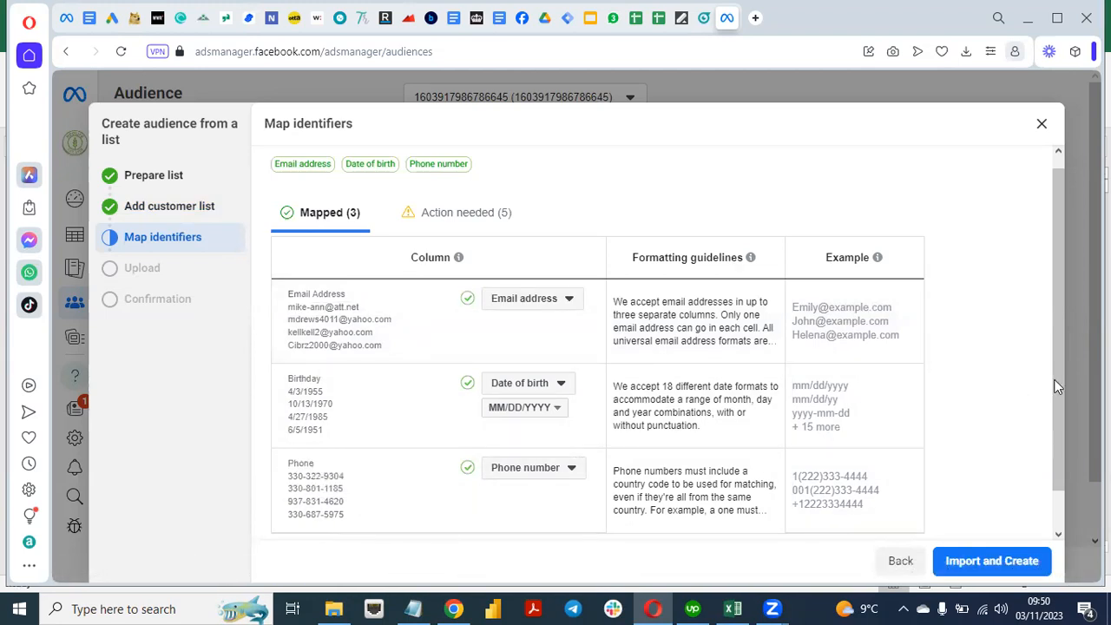
scroll(1063, 465, down, 1)
scroll(1044, 364, up, 2)
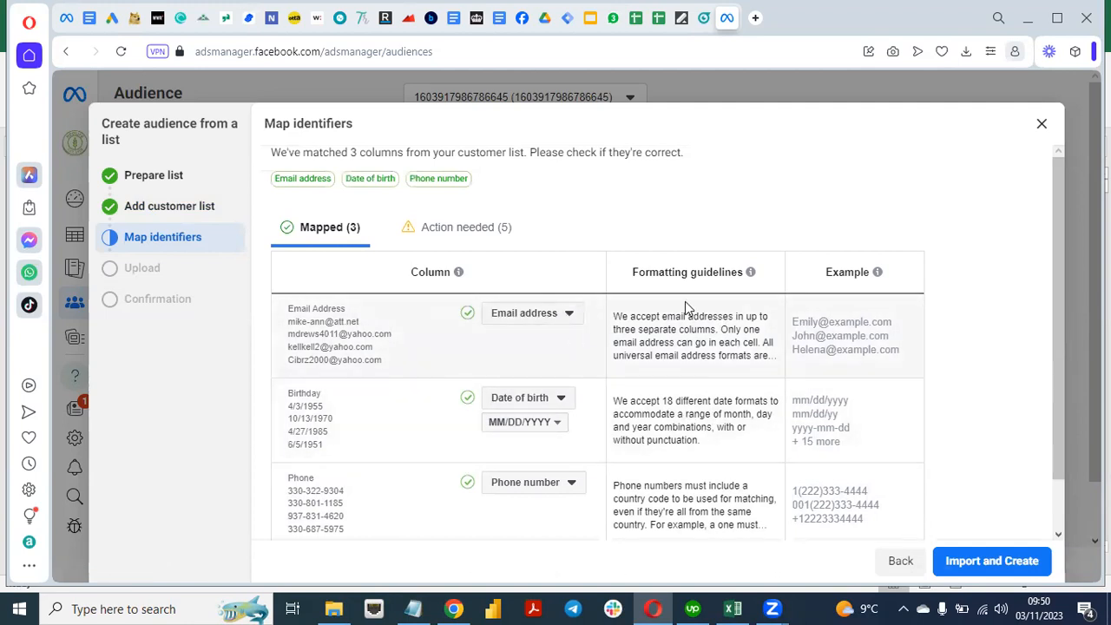
click(992, 563)
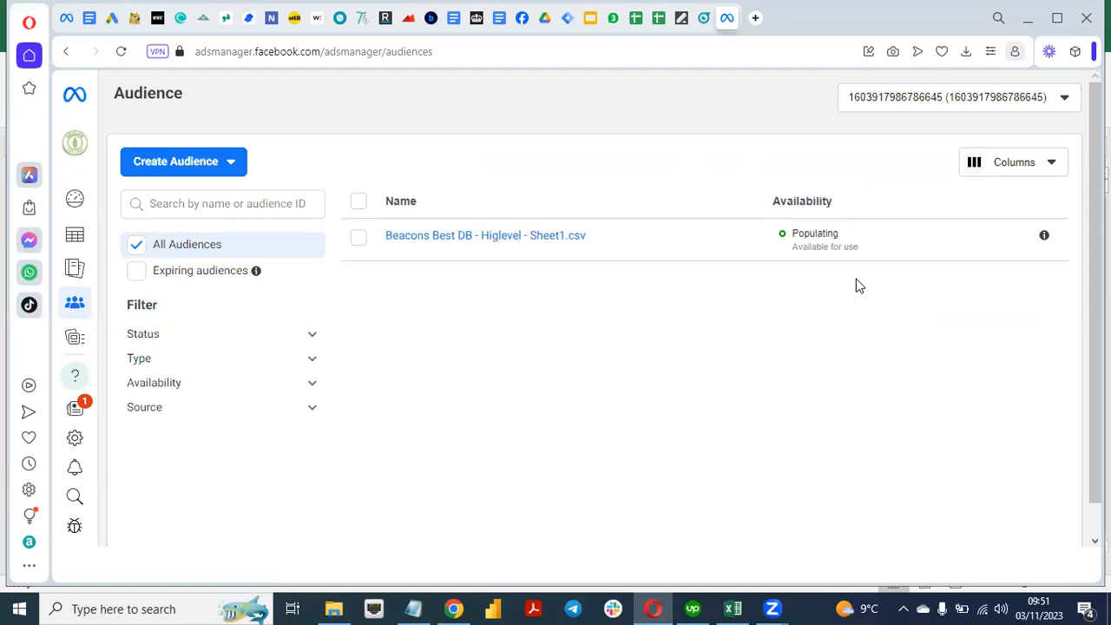
click(198, 167)
click(192, 202)
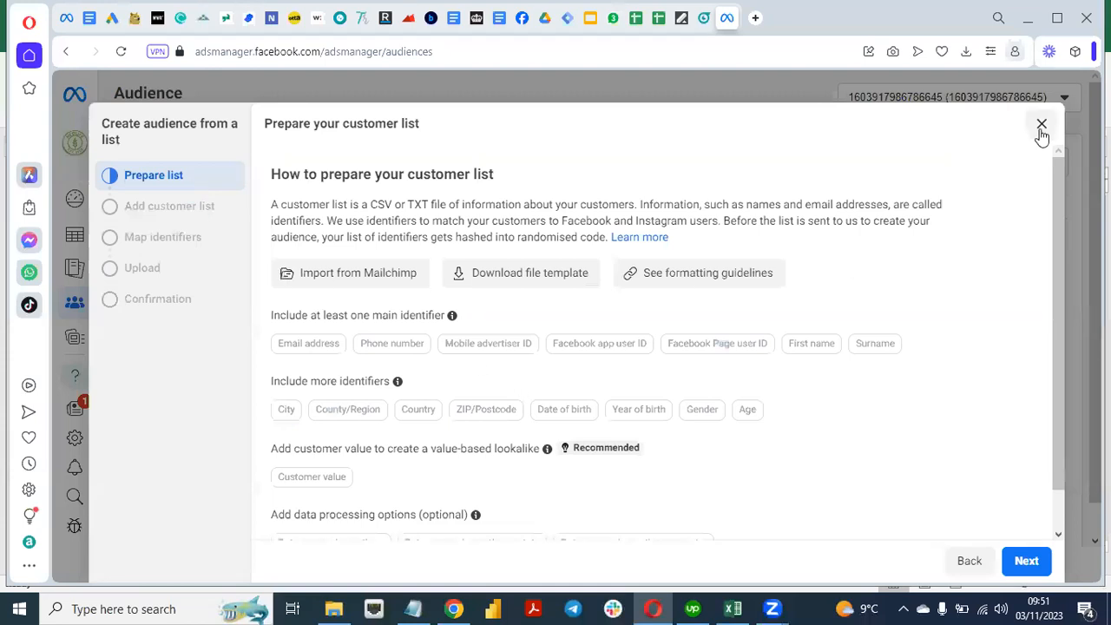
click(1041, 124)
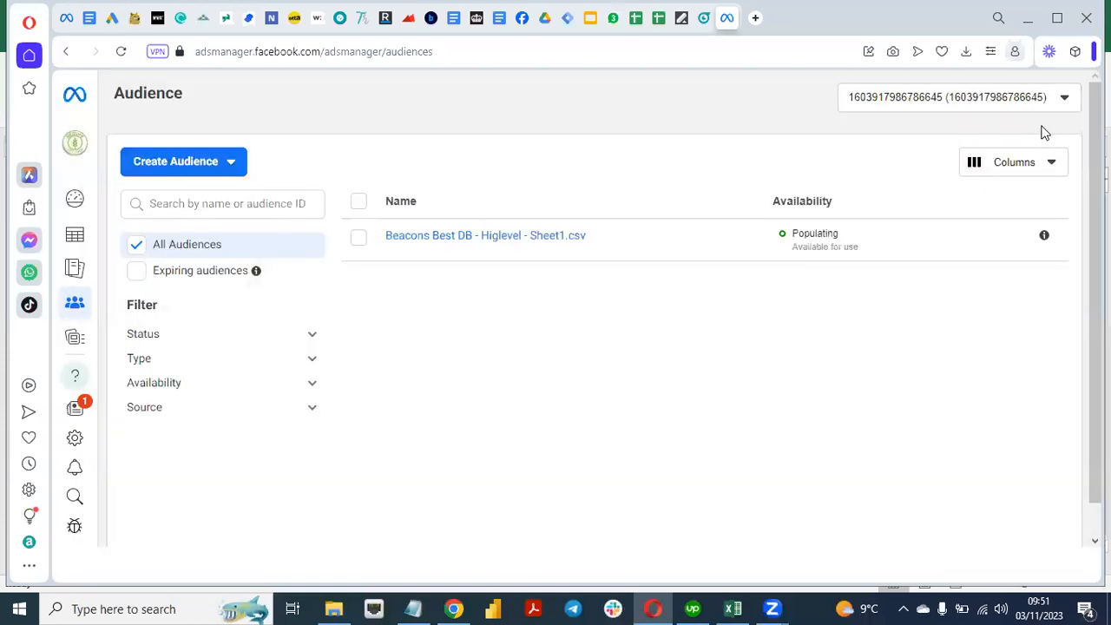
Show the Status filter options for the audience list.
click(136, 245)
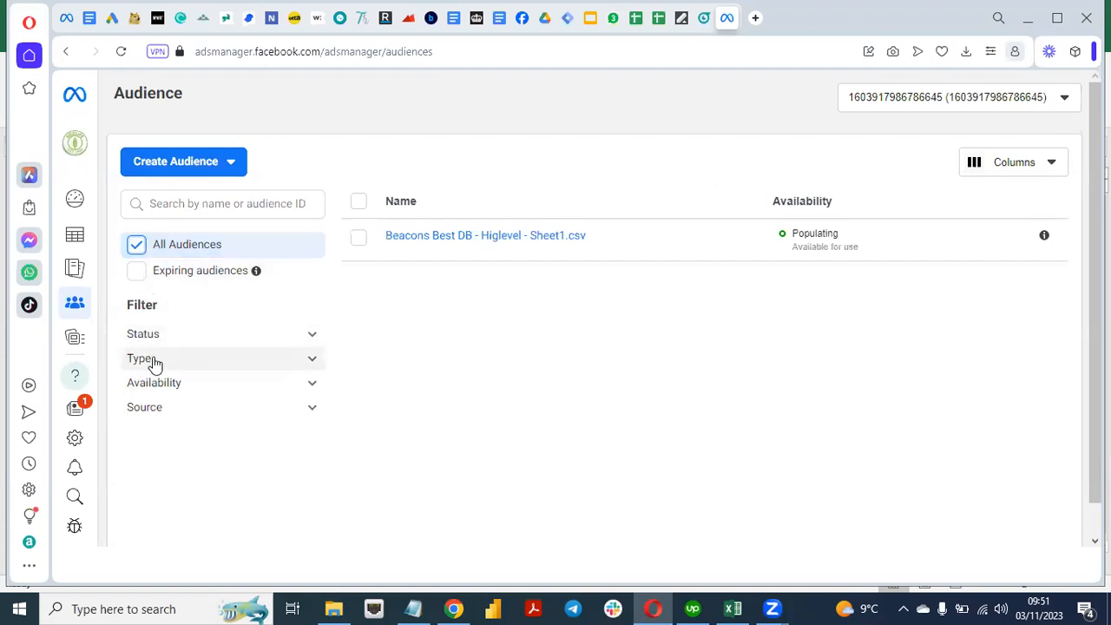
click(314, 342)
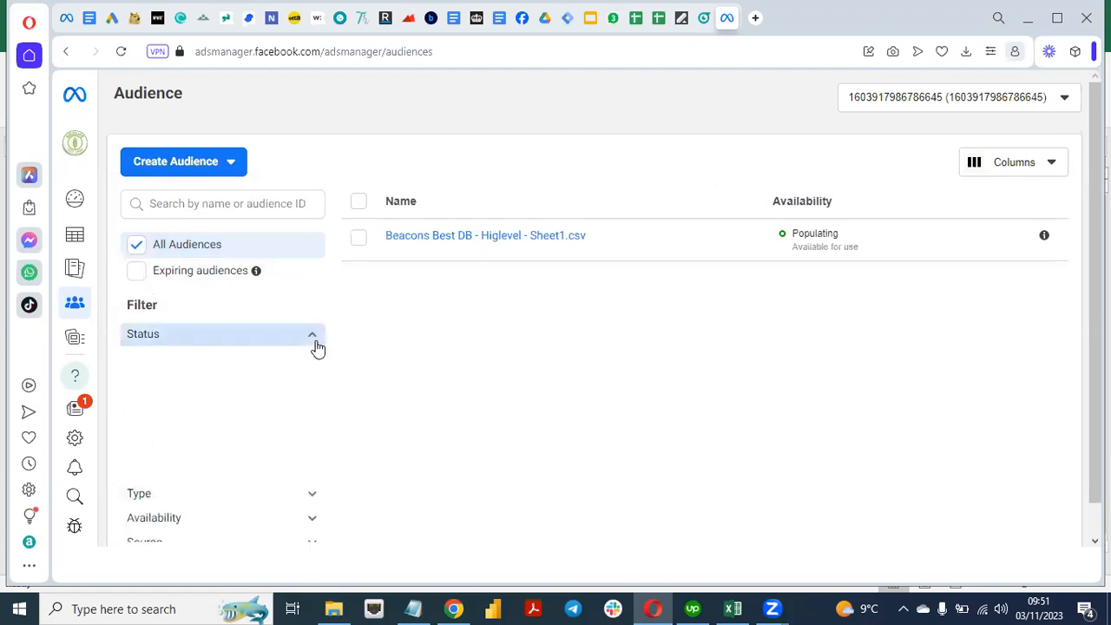
Start a new Custom Audience with Video as its source and open the Engagement content type choices.
click(235, 176)
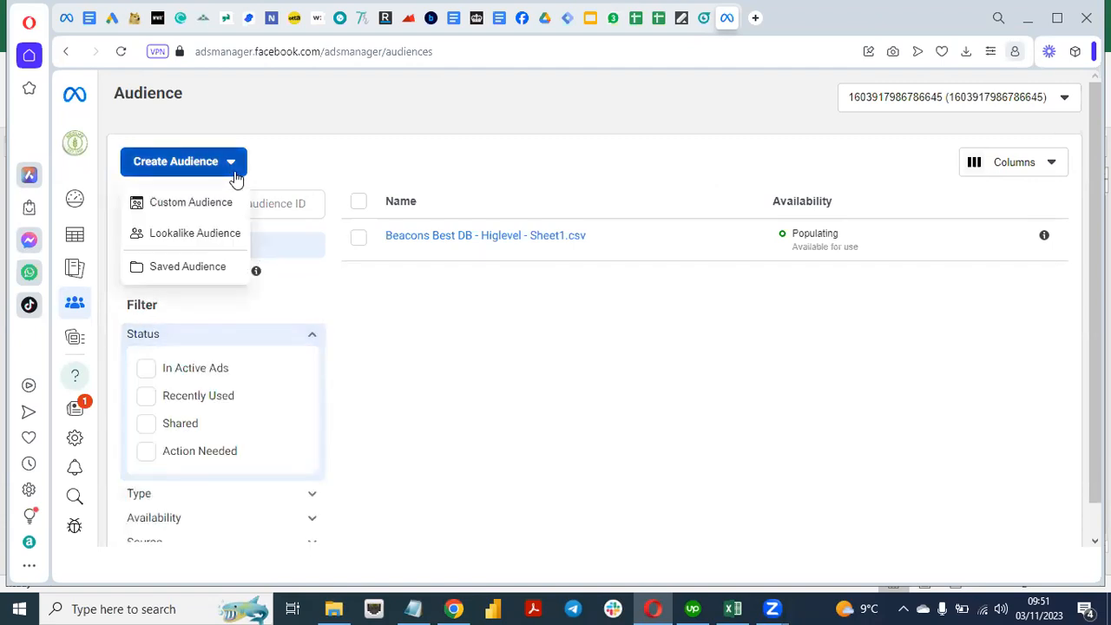
click(170, 203)
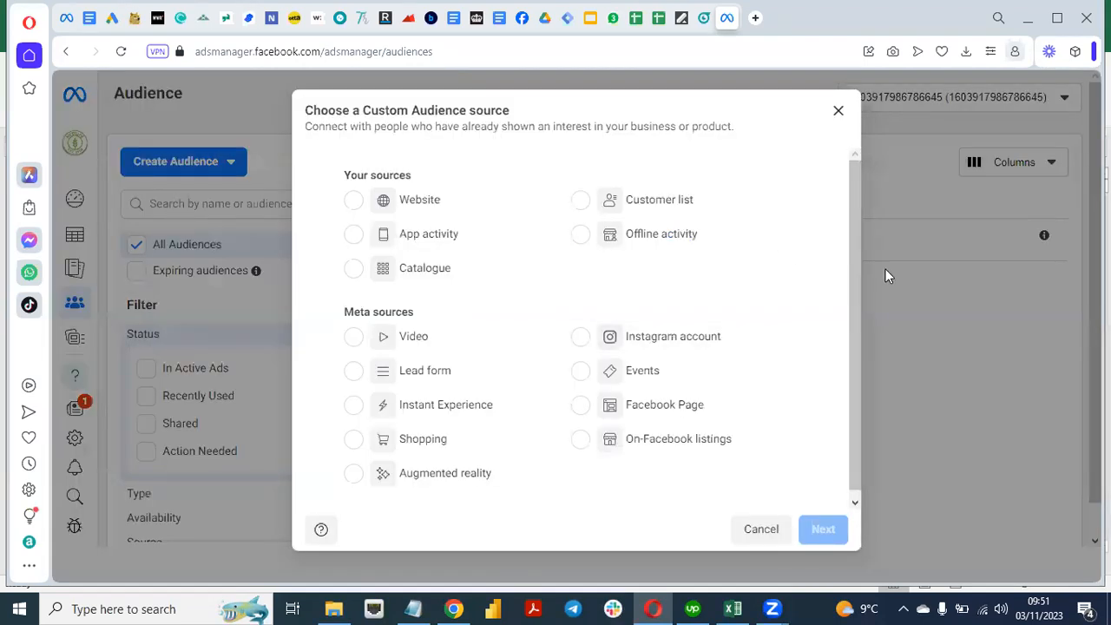
scroll(856, 270, down, 1)
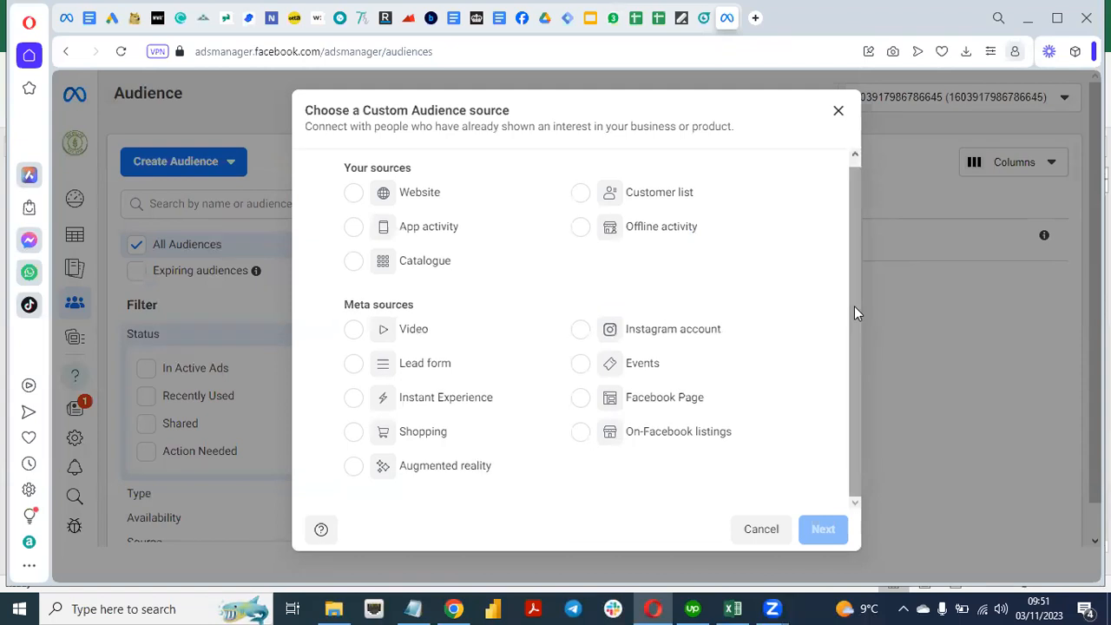
click(362, 344)
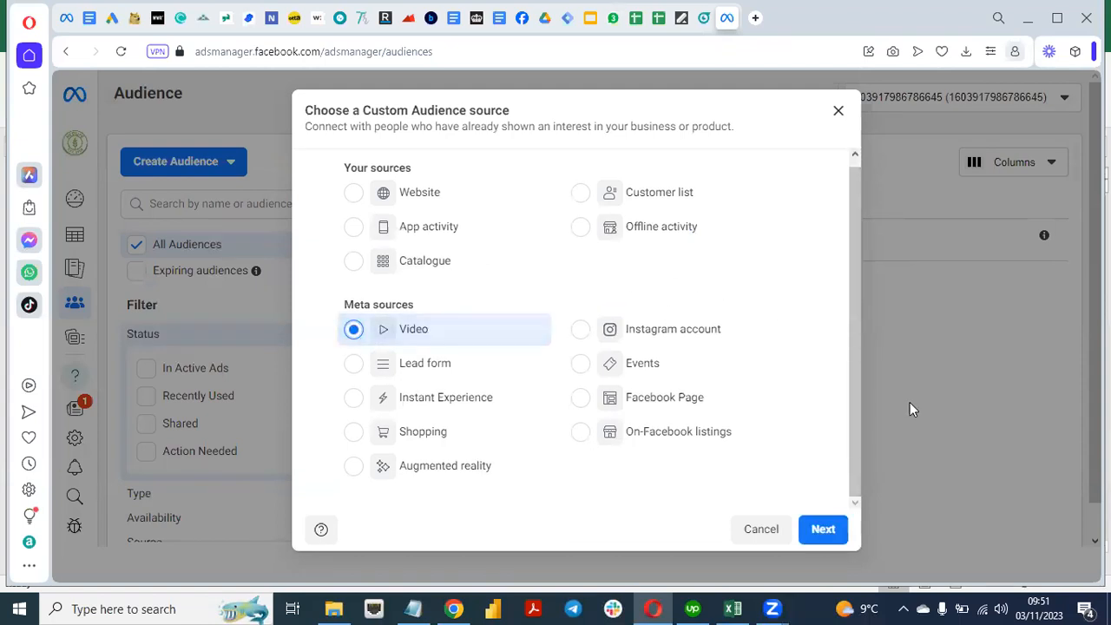
click(810, 538)
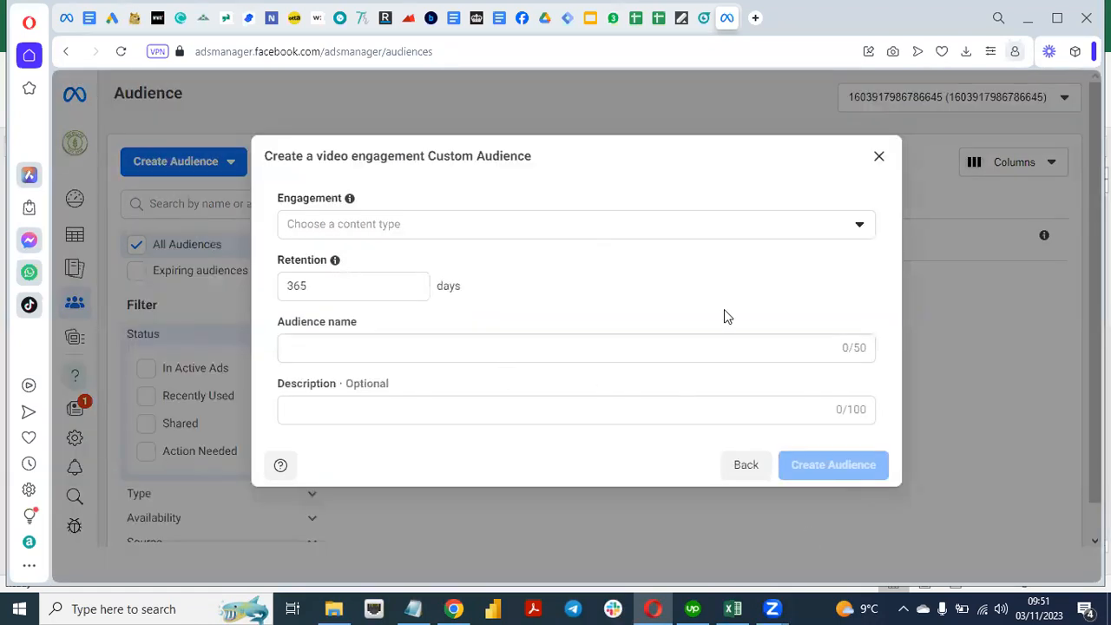
click(858, 230)
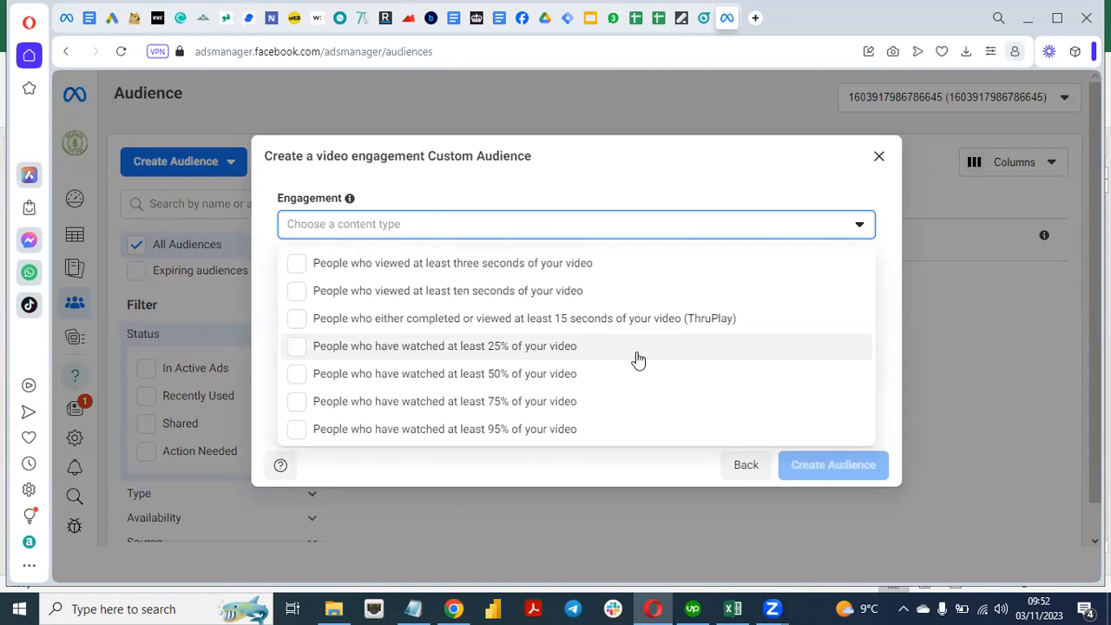
Close the video engagement form and restart a Custom Audience with Video as its source.
click(879, 157)
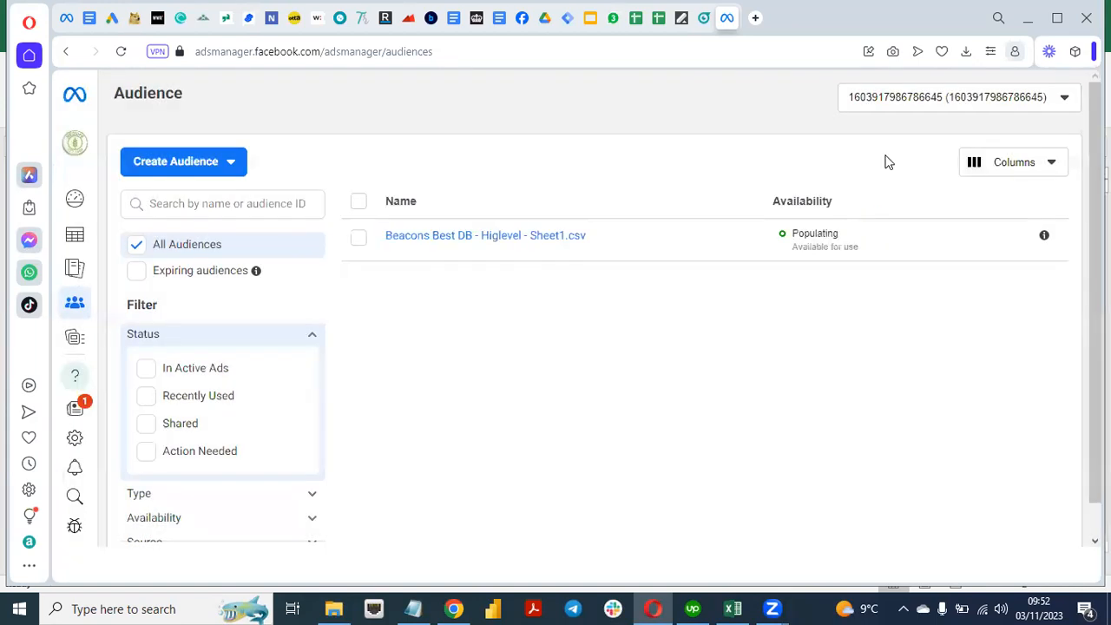
click(179, 170)
click(194, 208)
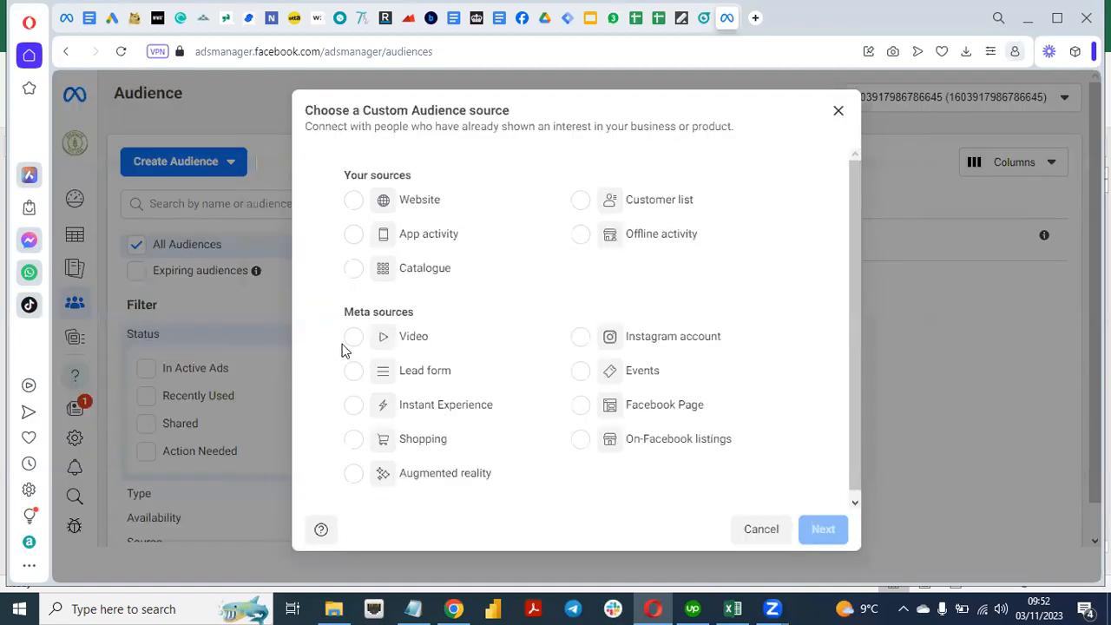
click(406, 345)
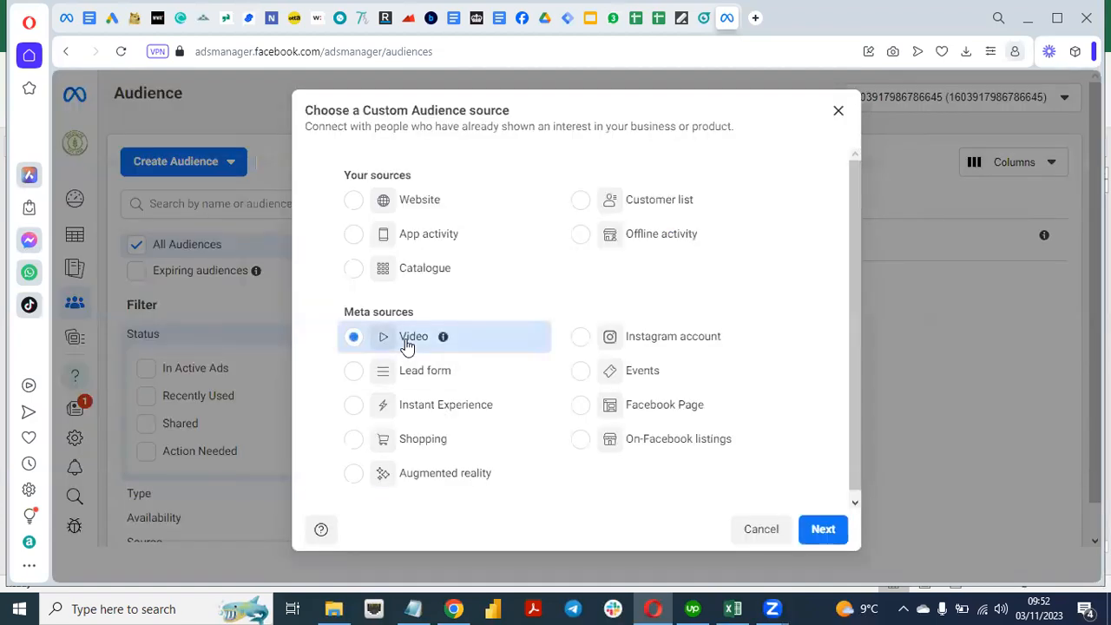
click(831, 538)
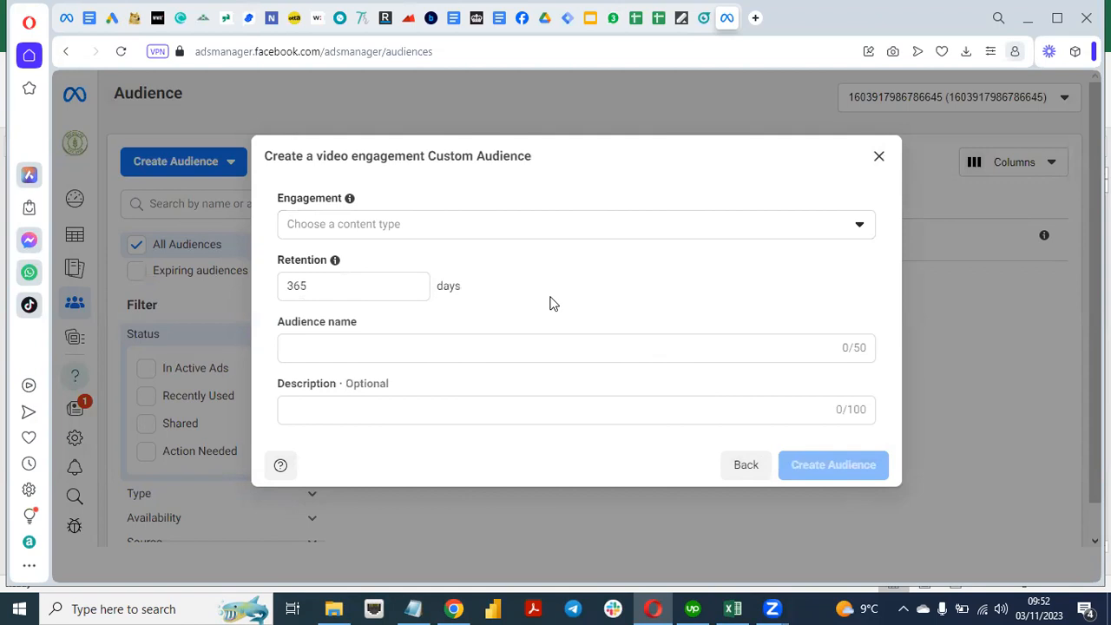
Add the engagement types for people who watched at least 25%, 50%, 75% and 95% of the video.
click(856, 224)
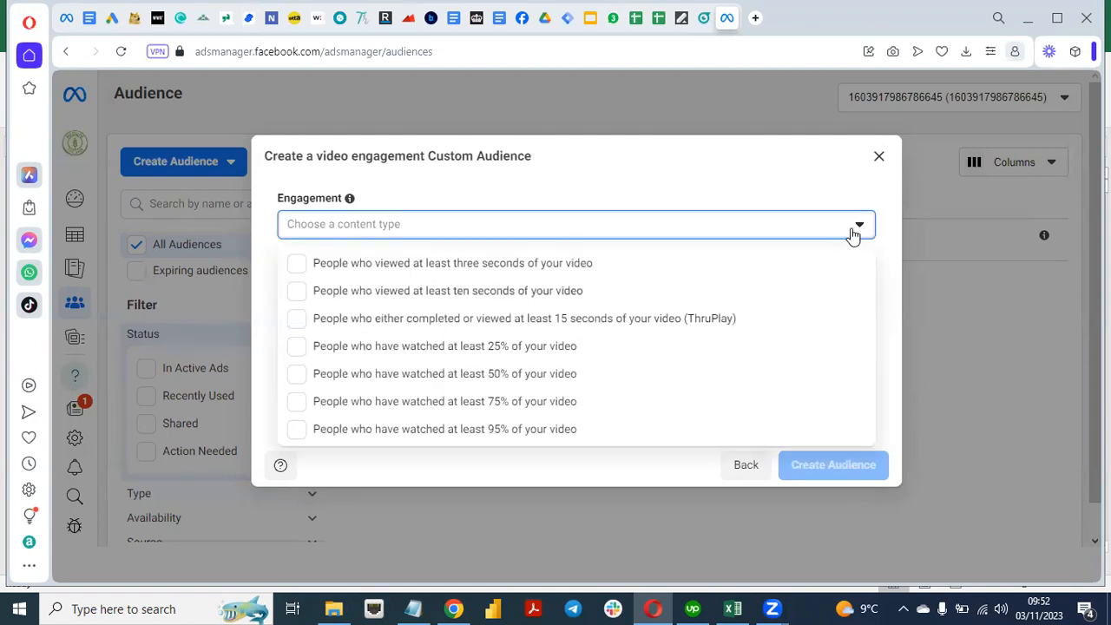
click(299, 352)
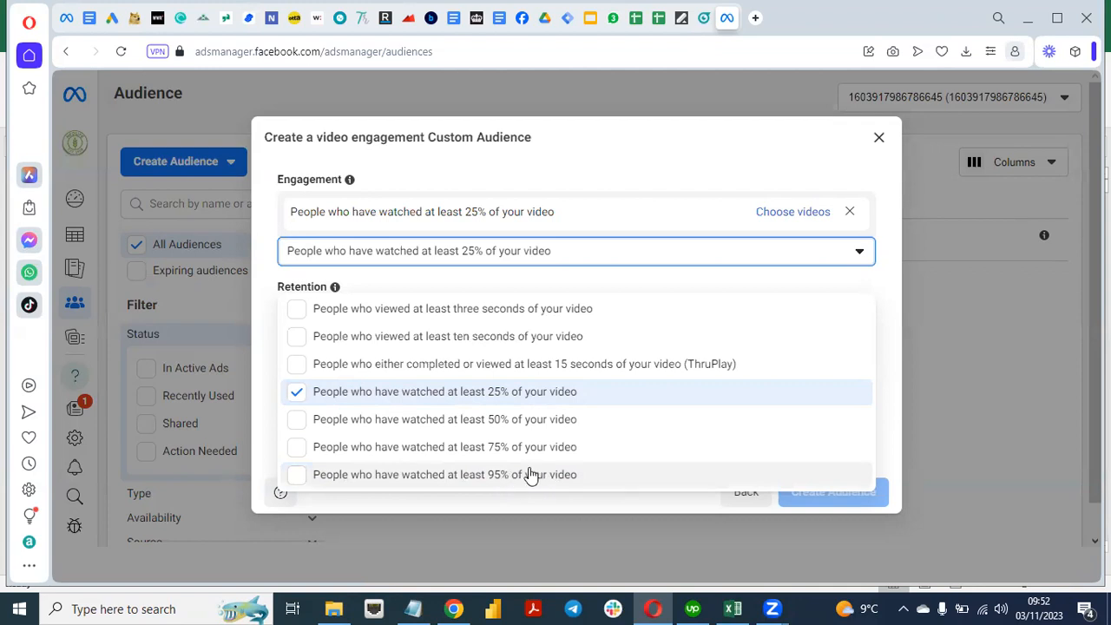
click(302, 427)
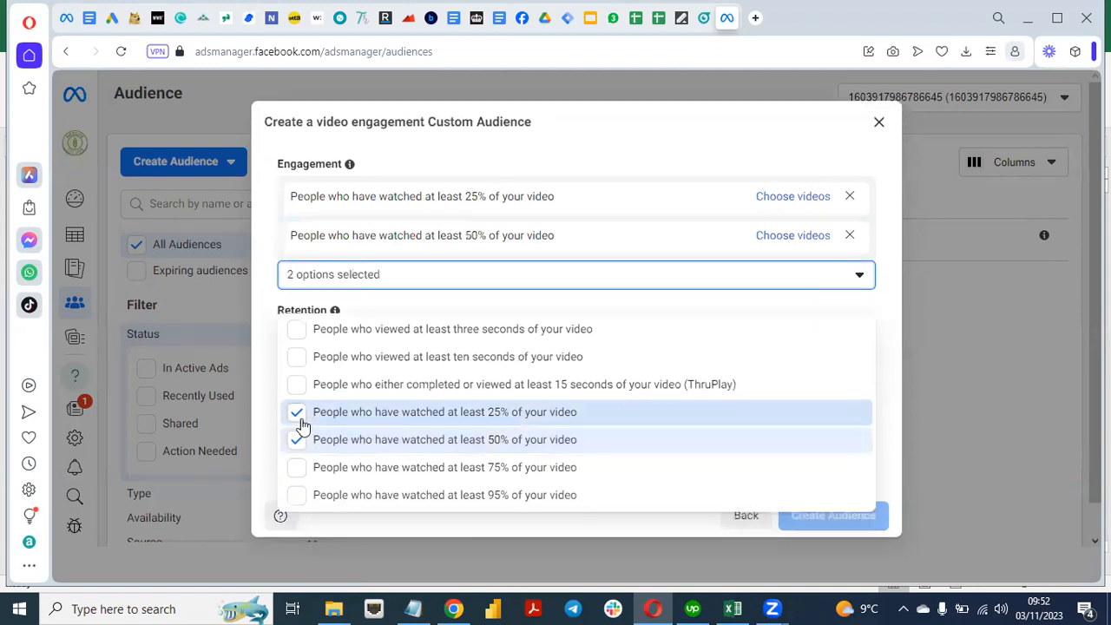
click(295, 474)
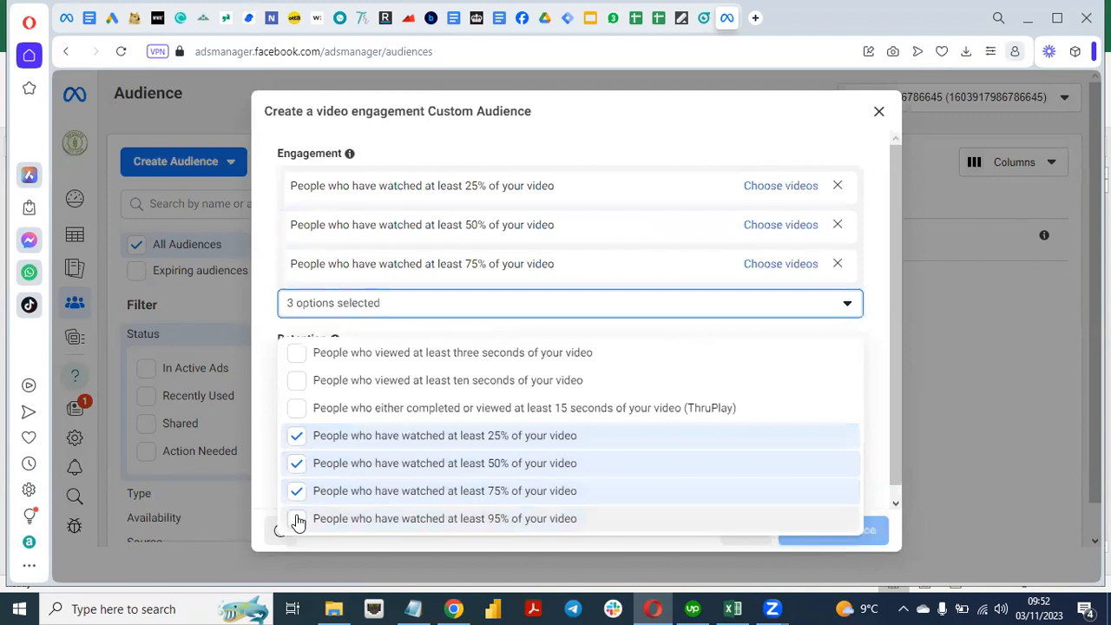
click(297, 521)
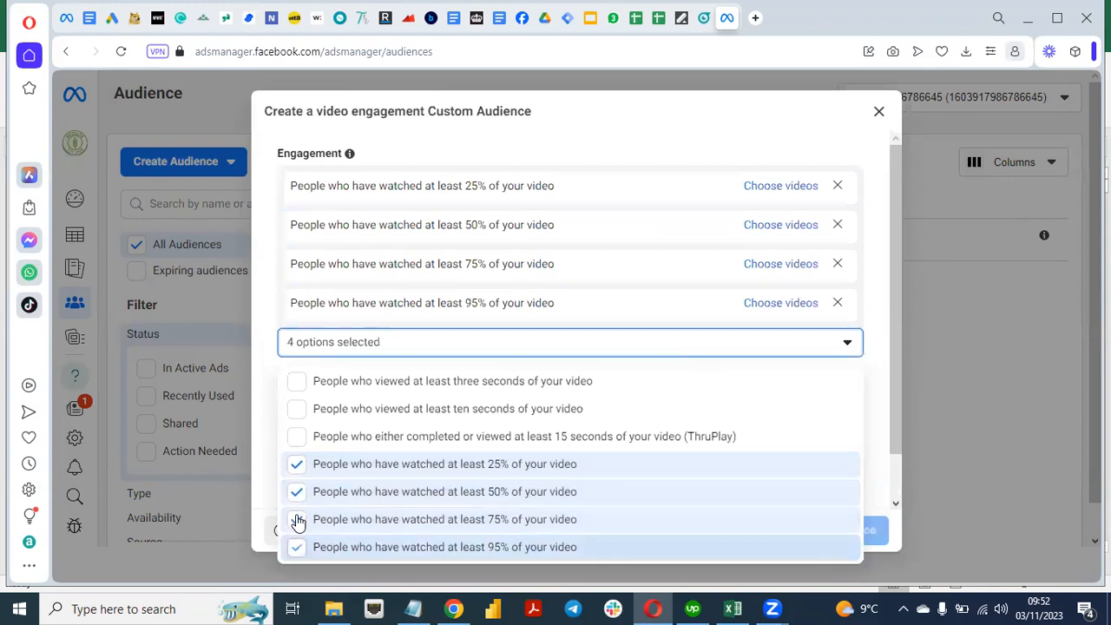
click(749, 148)
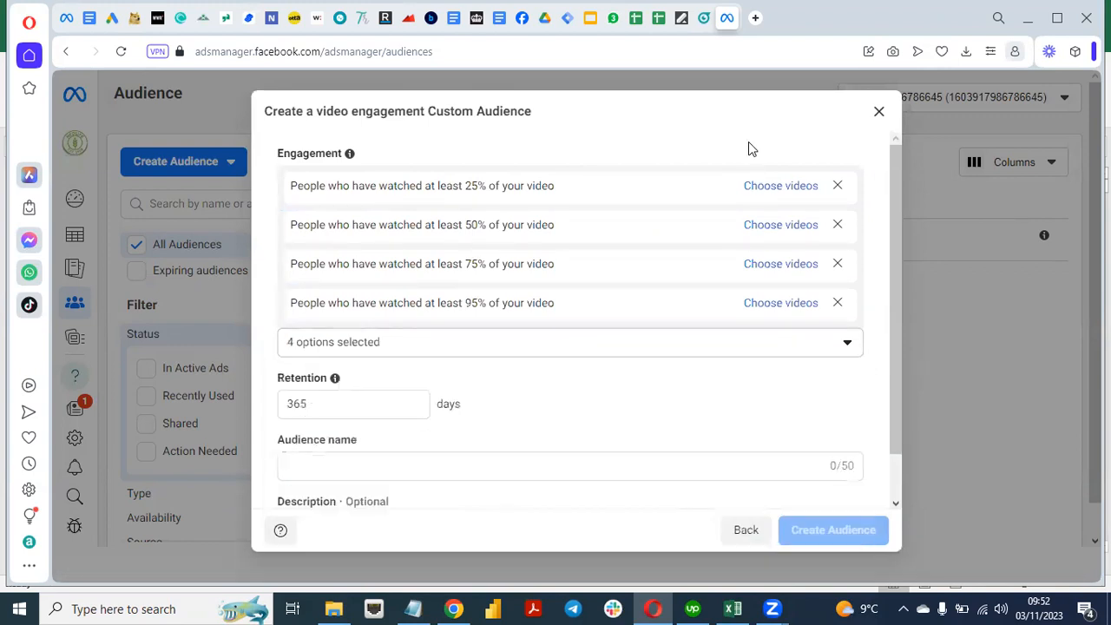
Open video selection for the 25% engagement entry and view the available Facebook Pages.
click(775, 188)
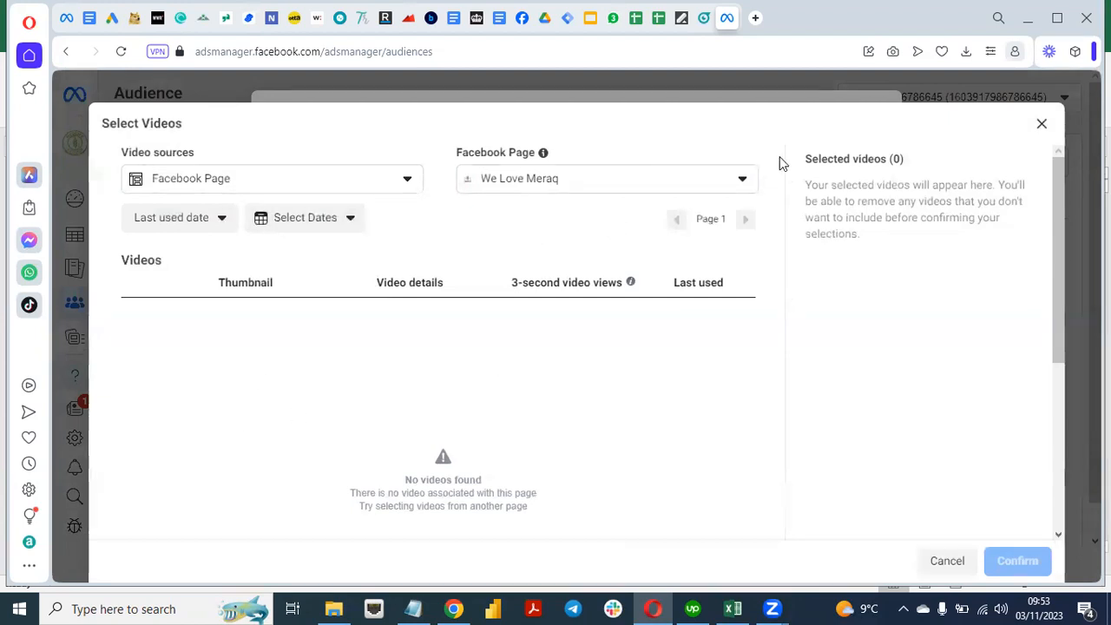
click(742, 180)
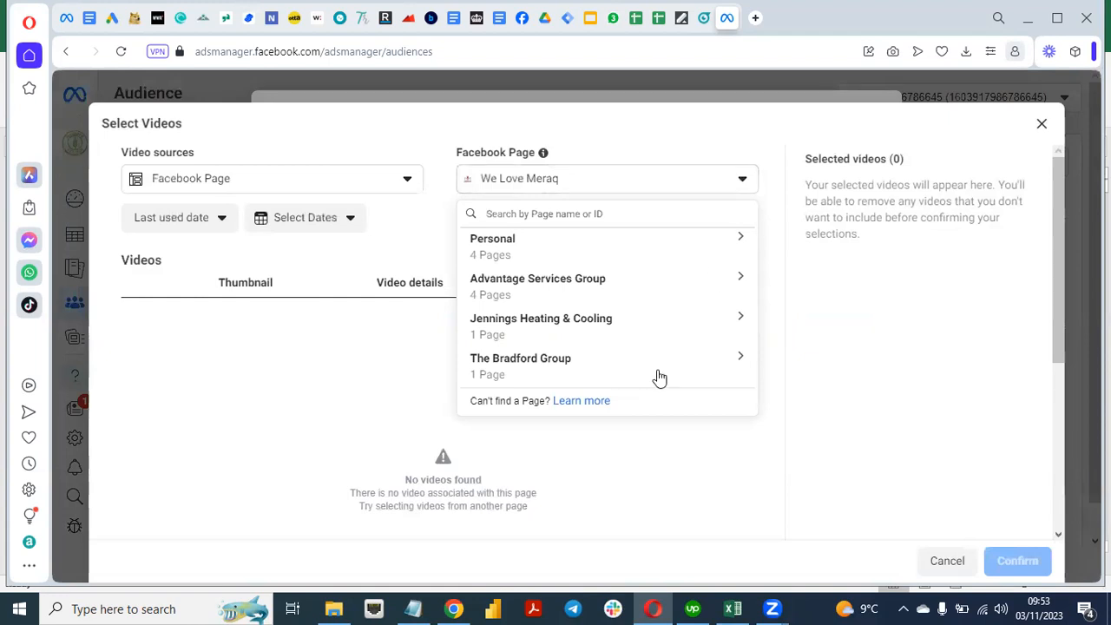
click(315, 397)
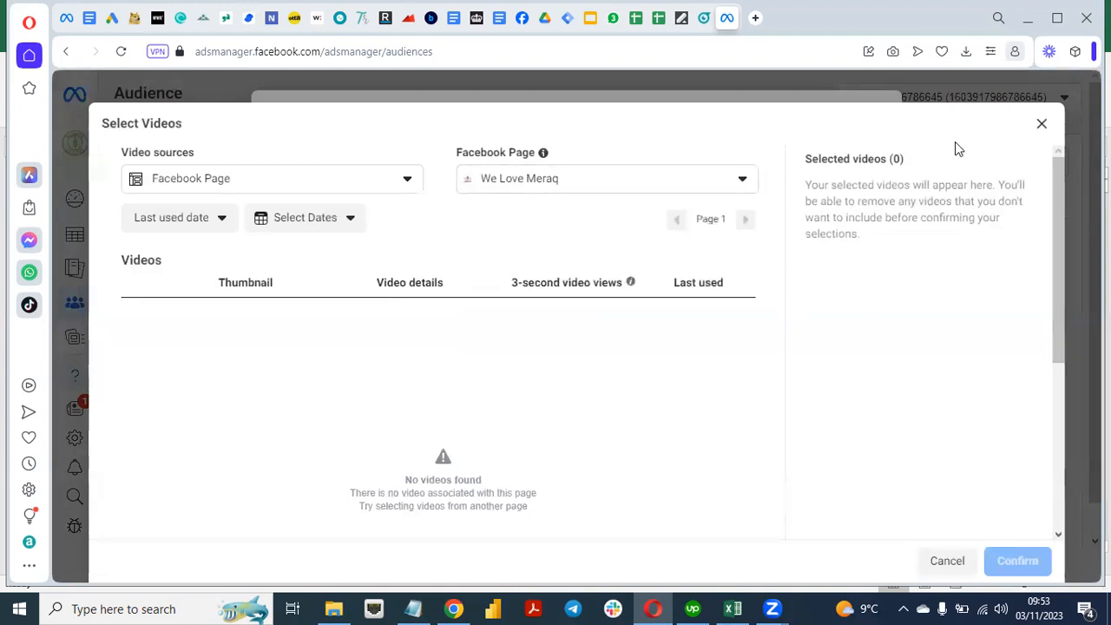
Browse the Instagram professional account, Campaign and Facebook Page video sources, then close the 25% entry's video selection.
click(395, 189)
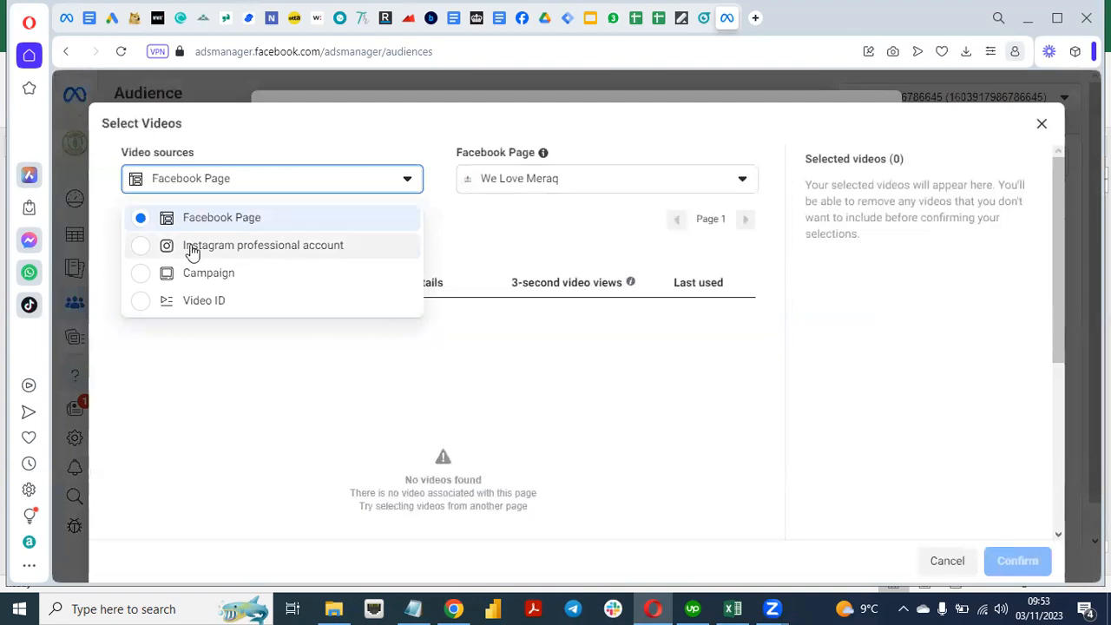
click(144, 250)
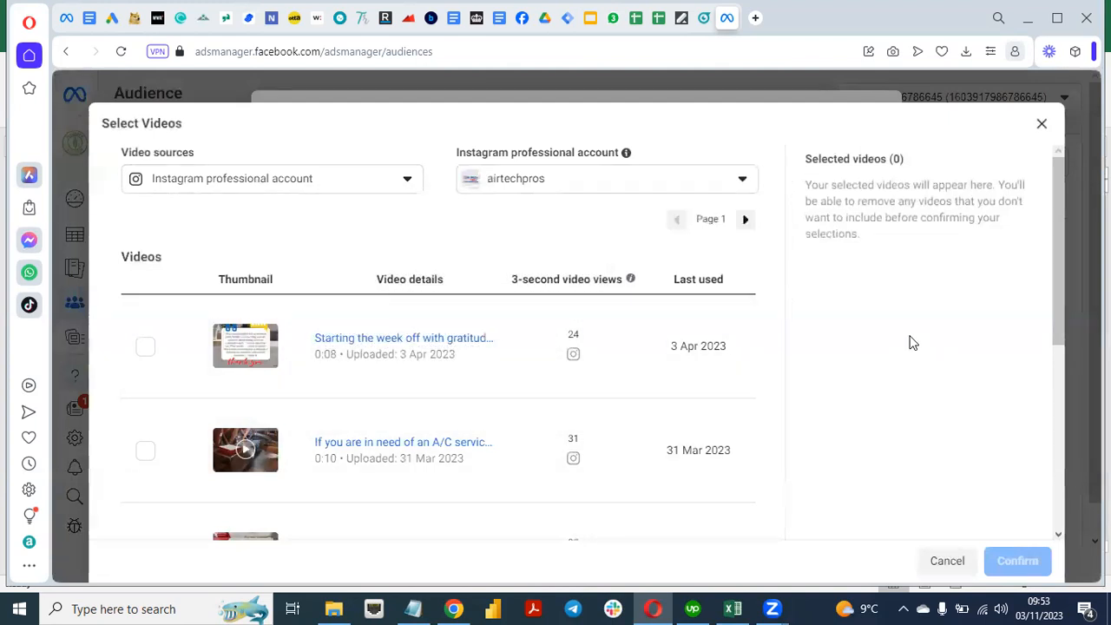
click(394, 189)
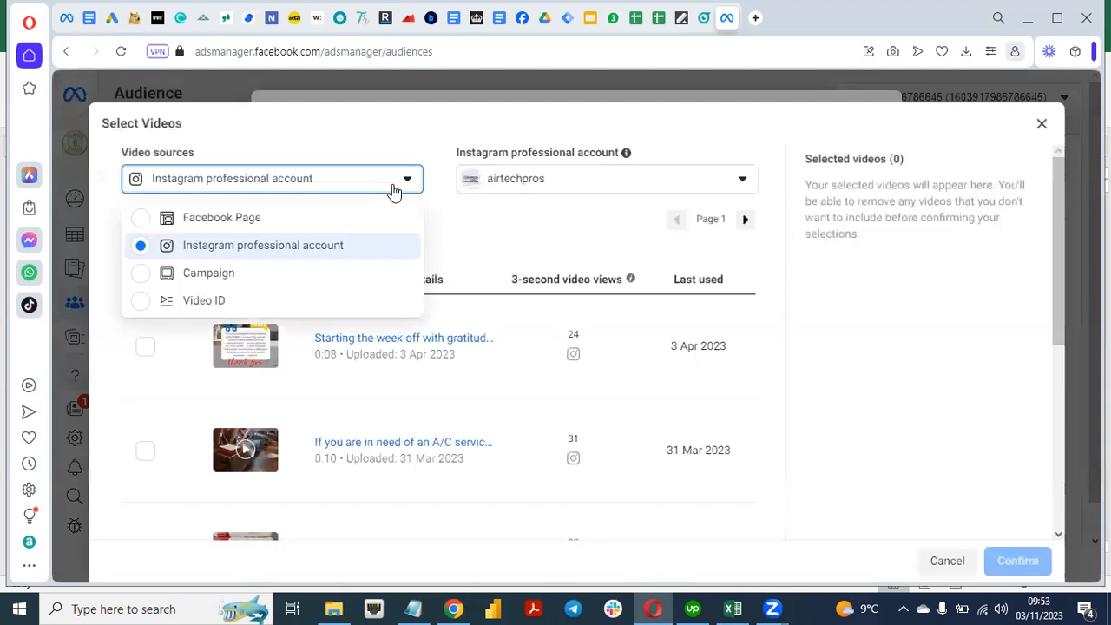
click(183, 276)
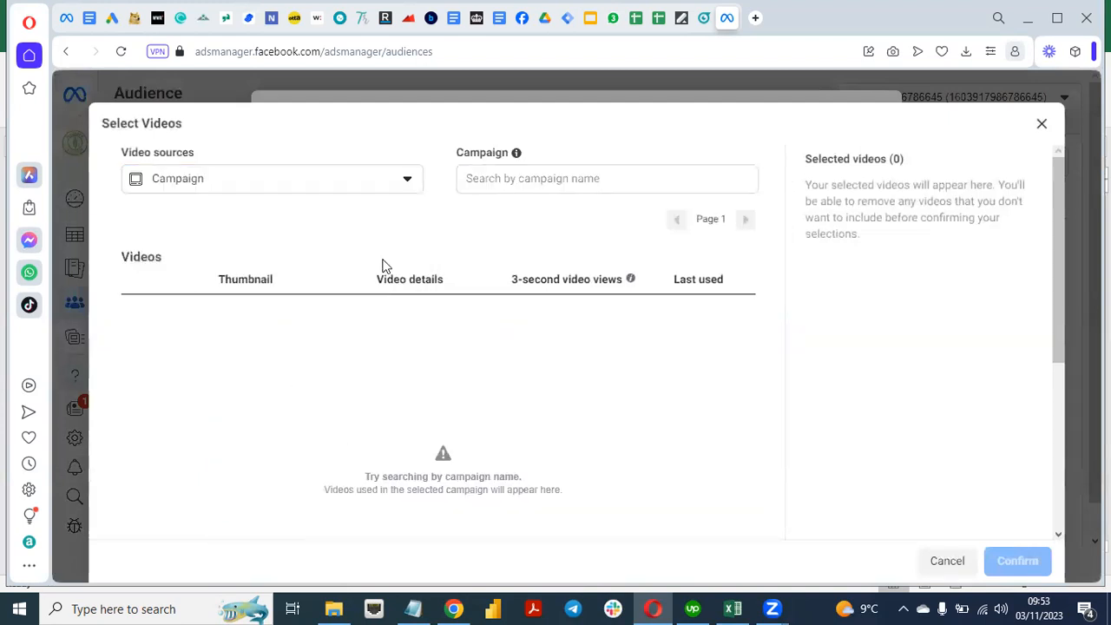
click(395, 185)
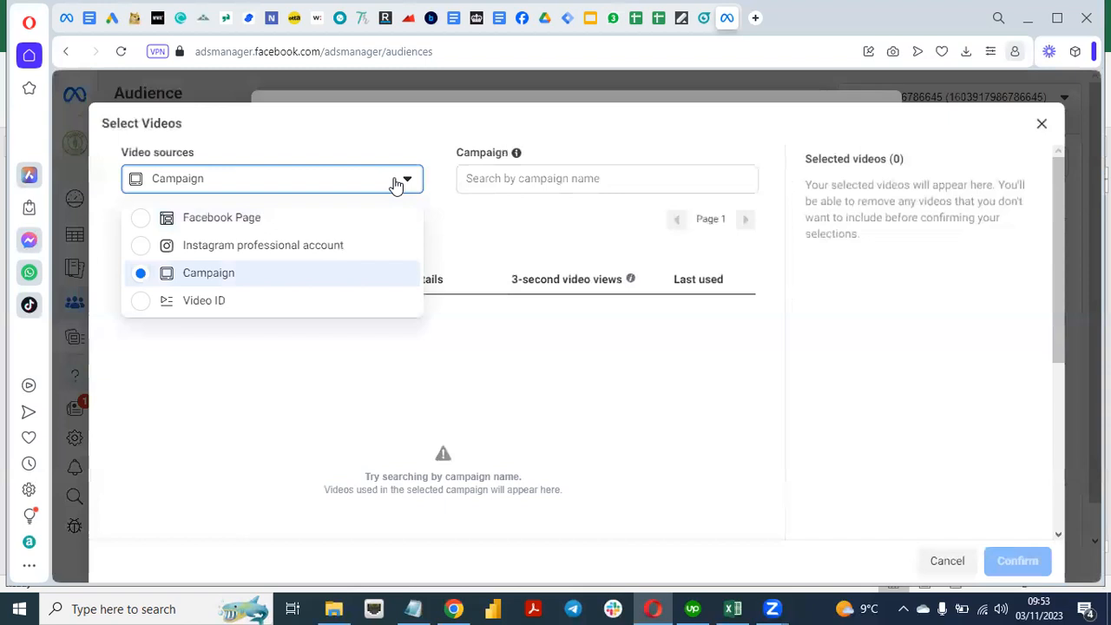
click(240, 227)
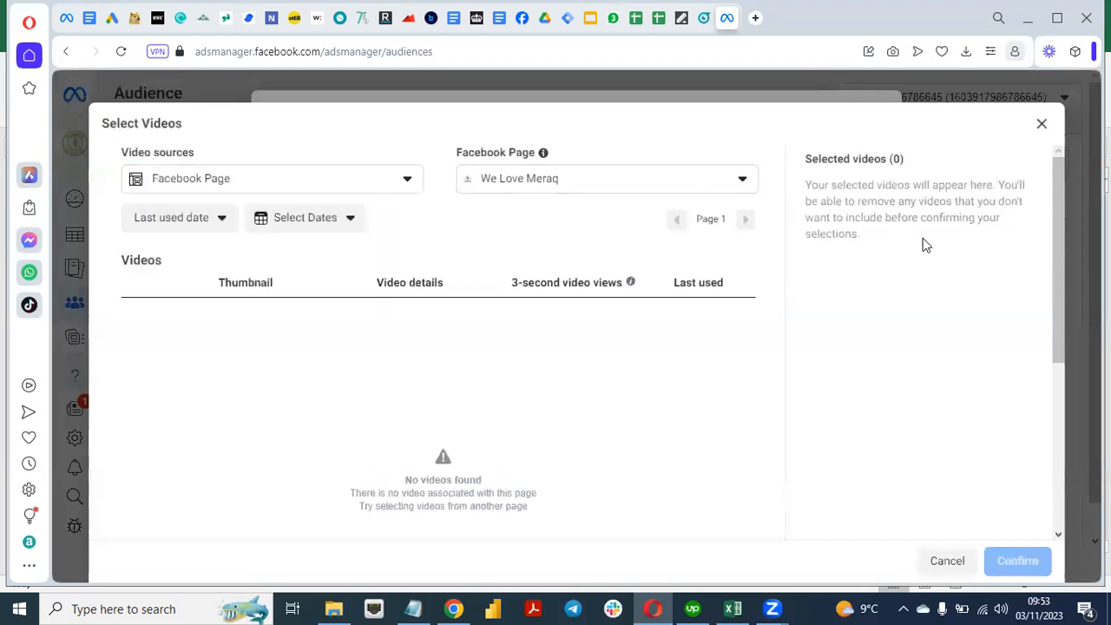
click(1041, 126)
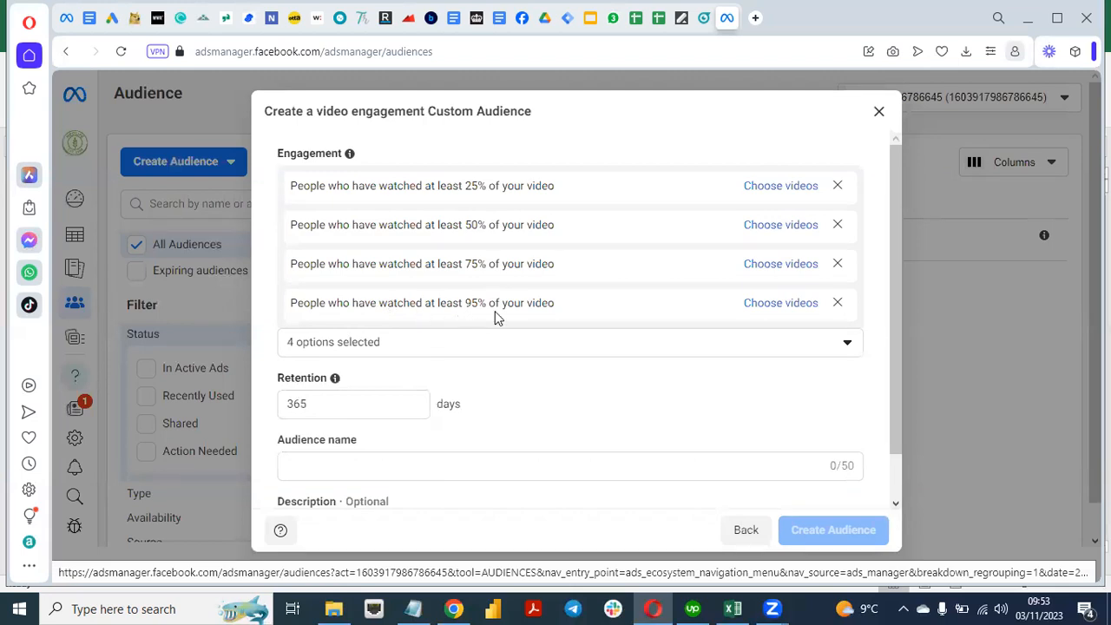
Open video selection for the 95% engagement entry and review the video source types and Facebook Page choices.
click(784, 306)
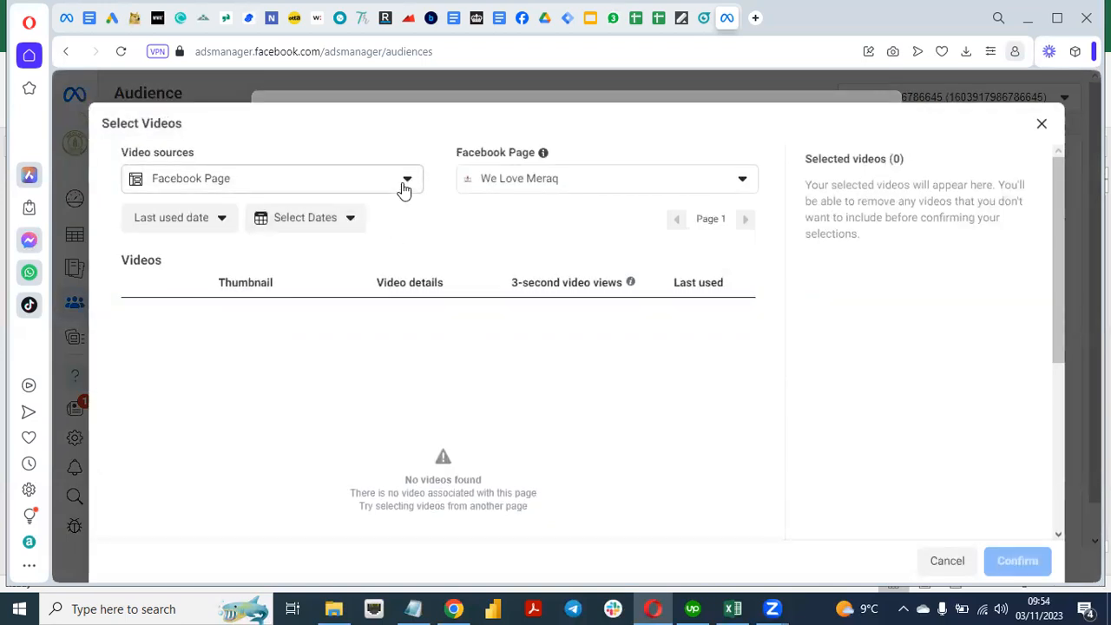
click(403, 182)
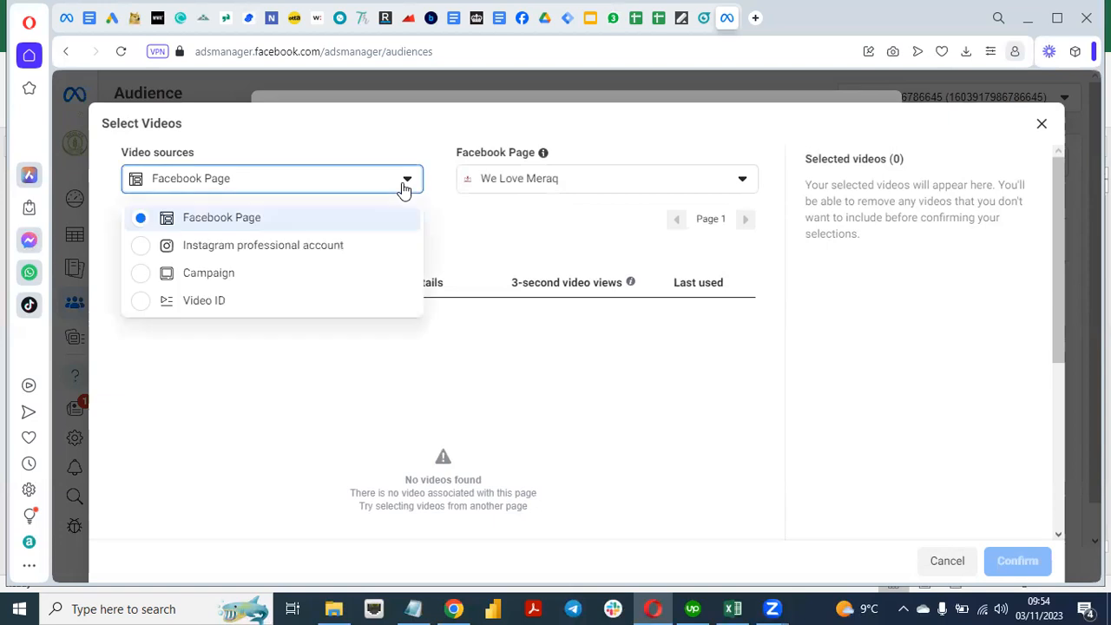
click(333, 141)
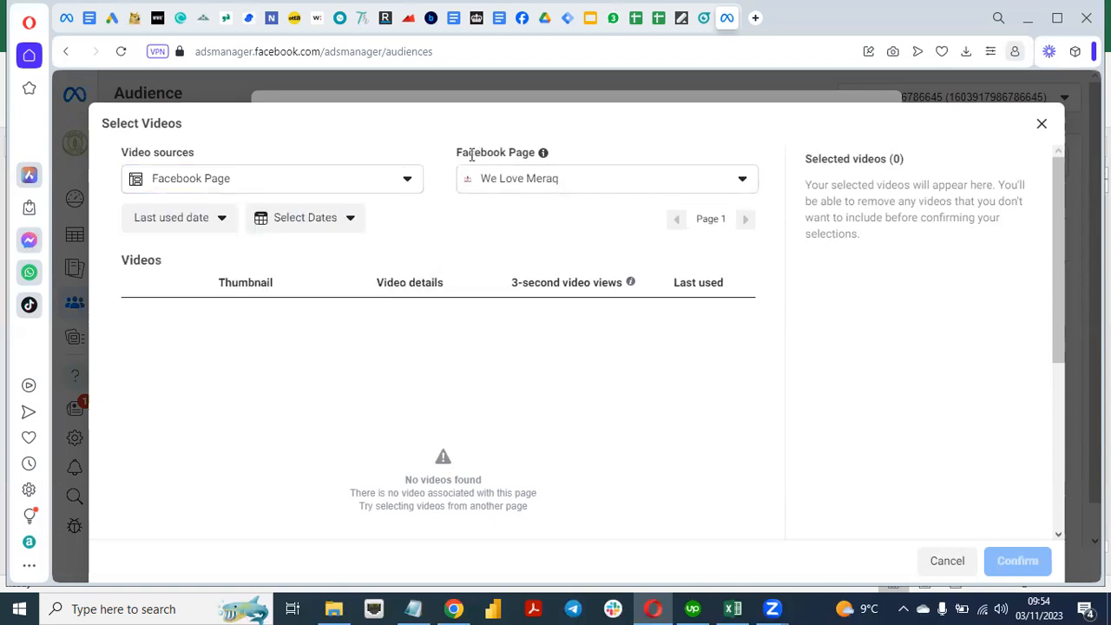
click(734, 180)
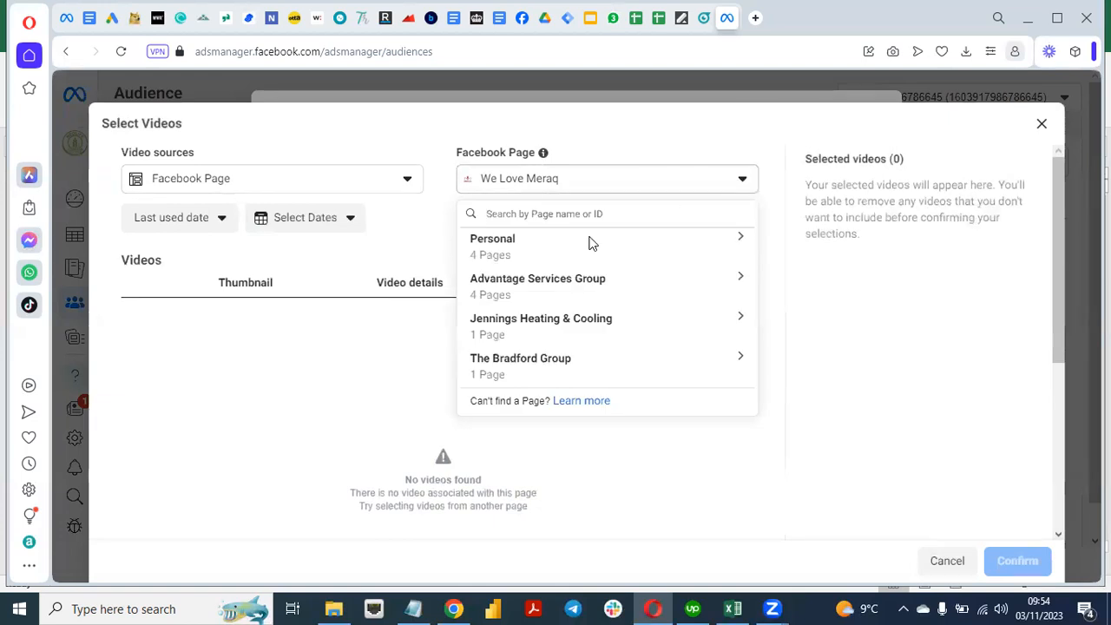
click(437, 256)
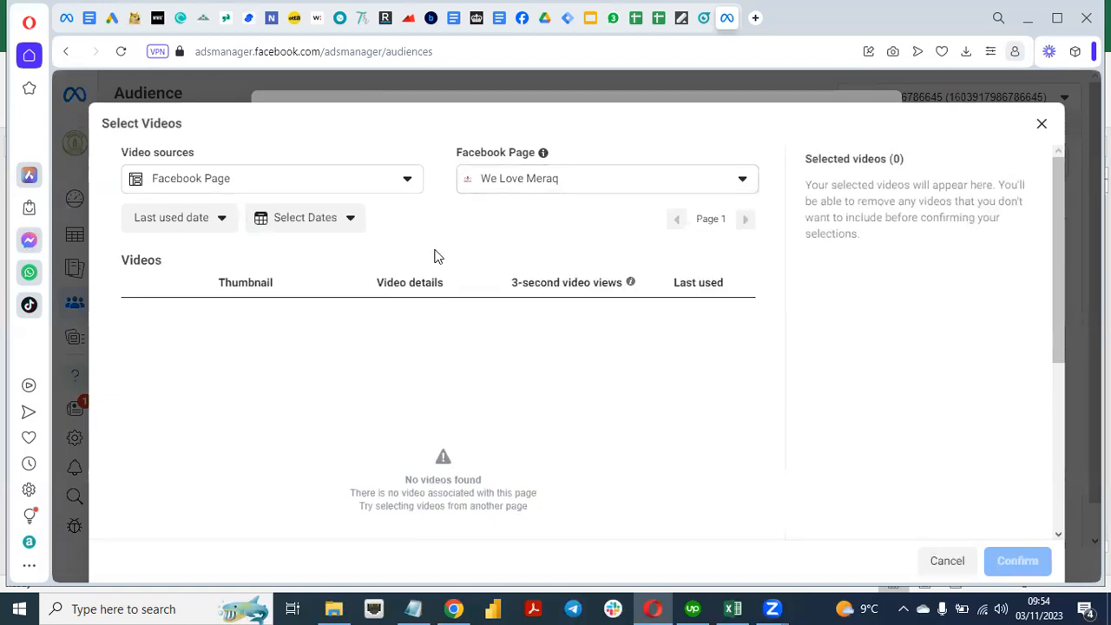
Switch the video source to Instagram professional account and view the selectable accounts.
click(393, 188)
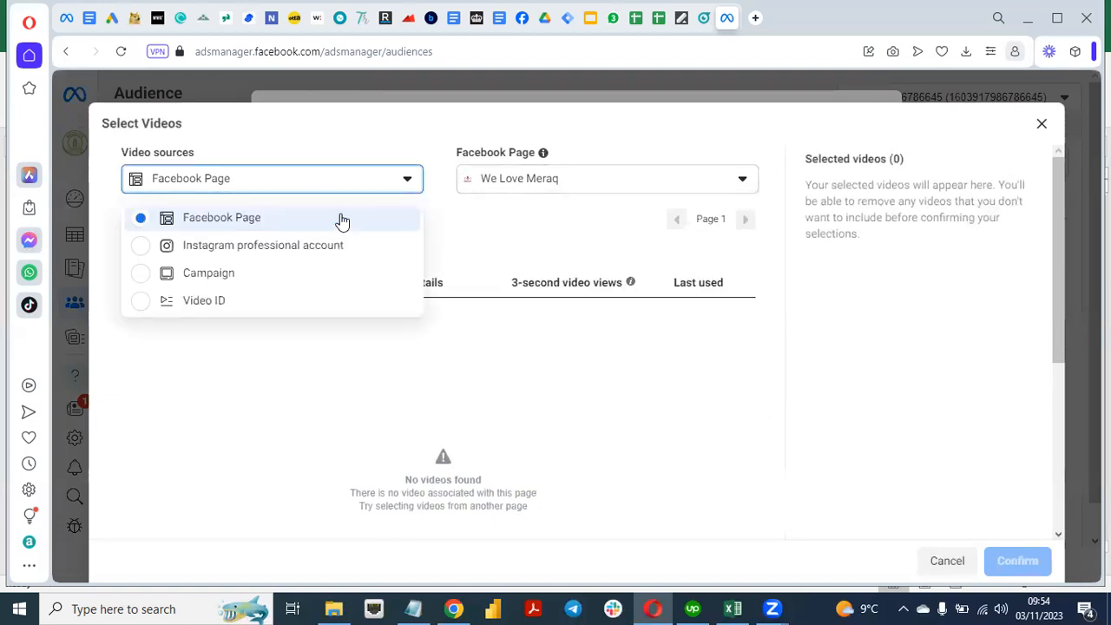
click(250, 246)
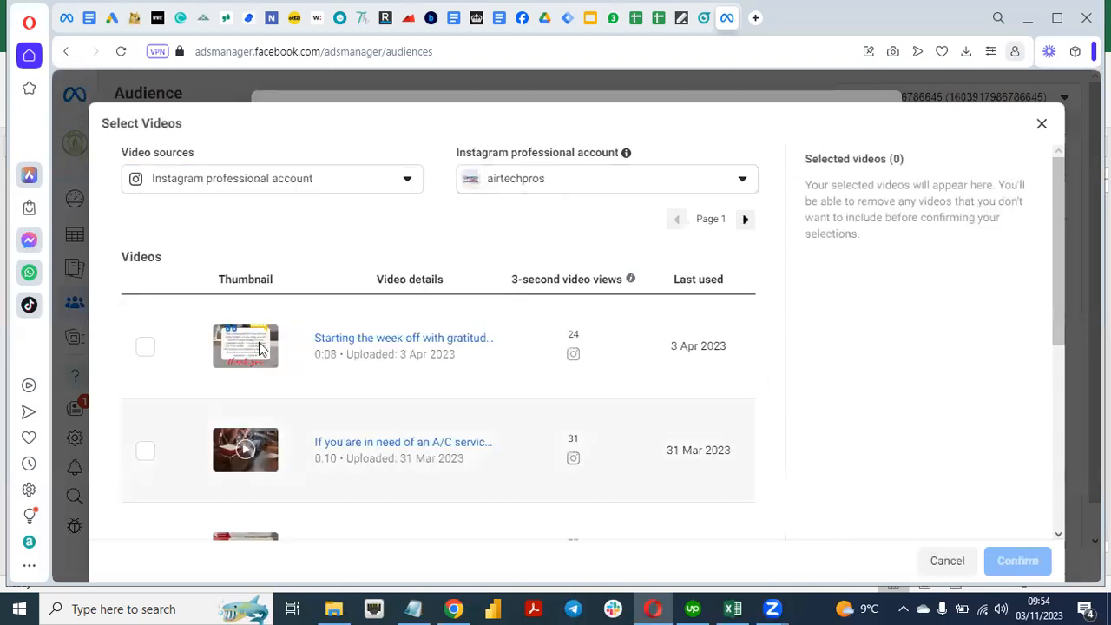
click(737, 180)
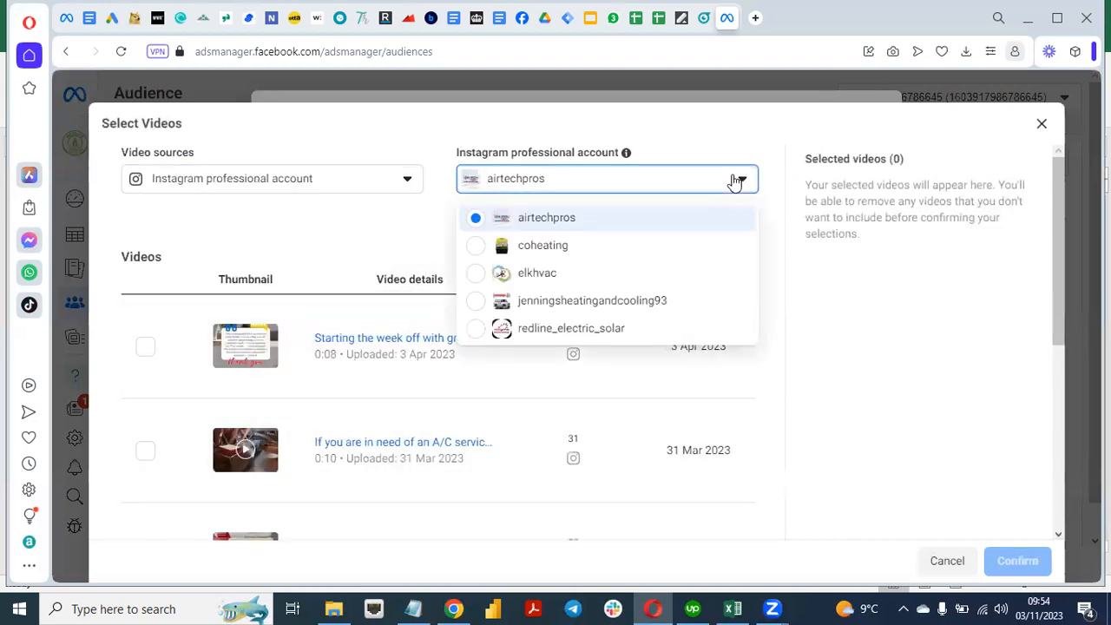
click(406, 225)
Switch the video source to Campaign, view the available campaigns, and leave video selection without choosing any.
click(385, 178)
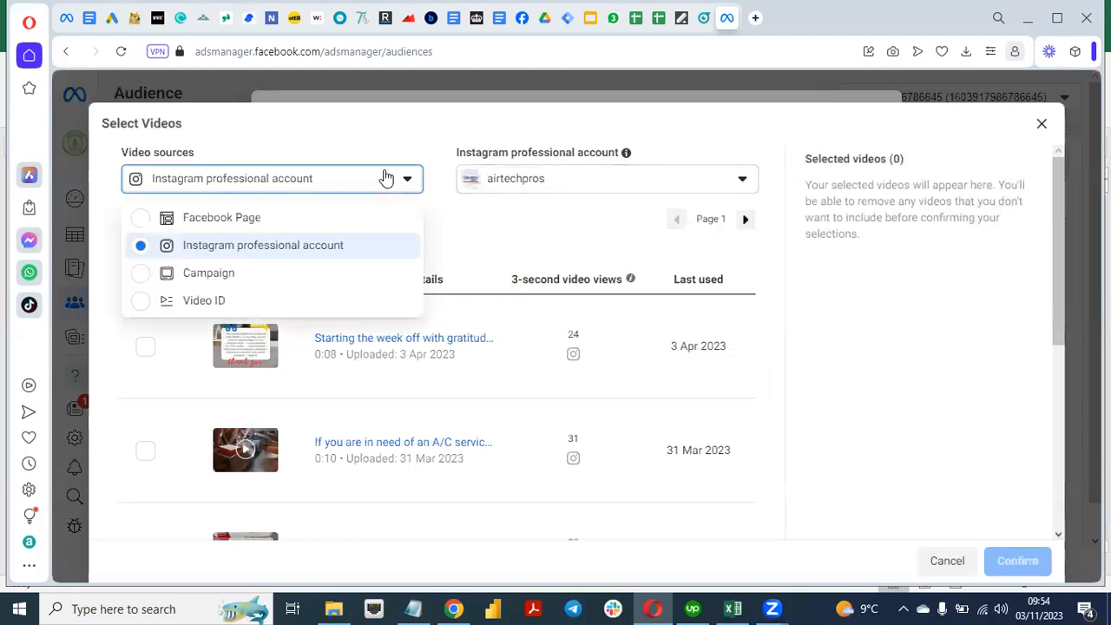
click(212, 276)
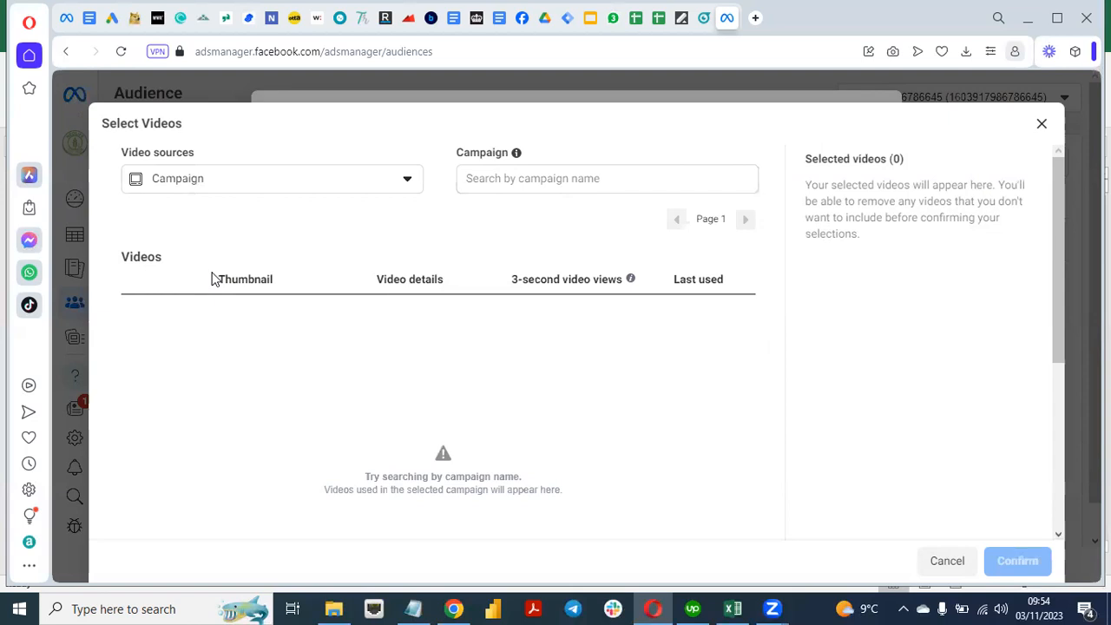
click(525, 180)
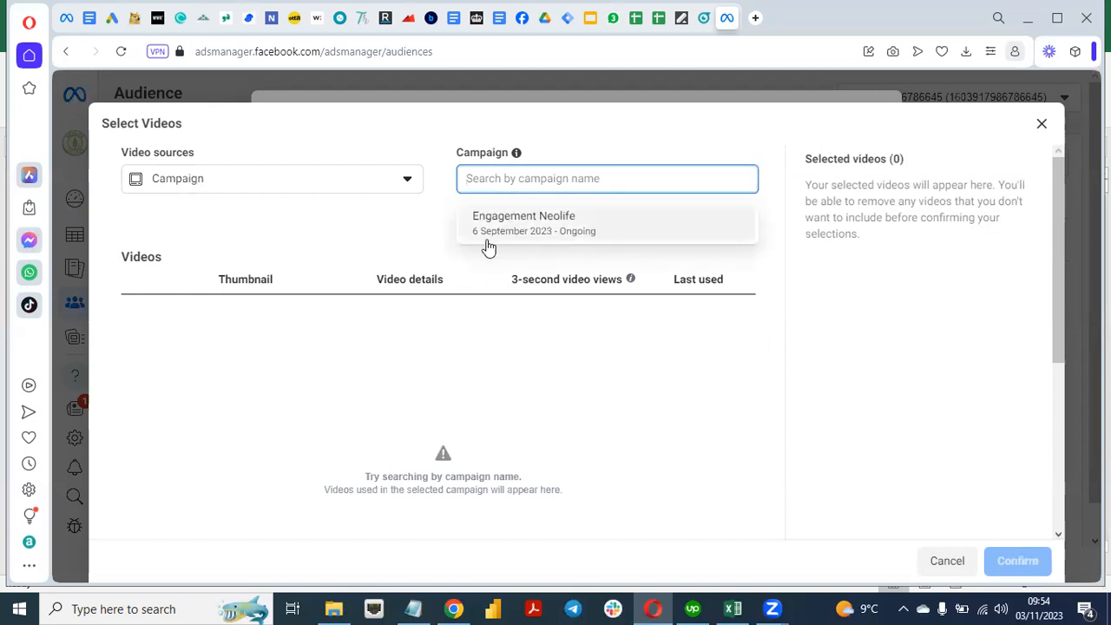
click(304, 251)
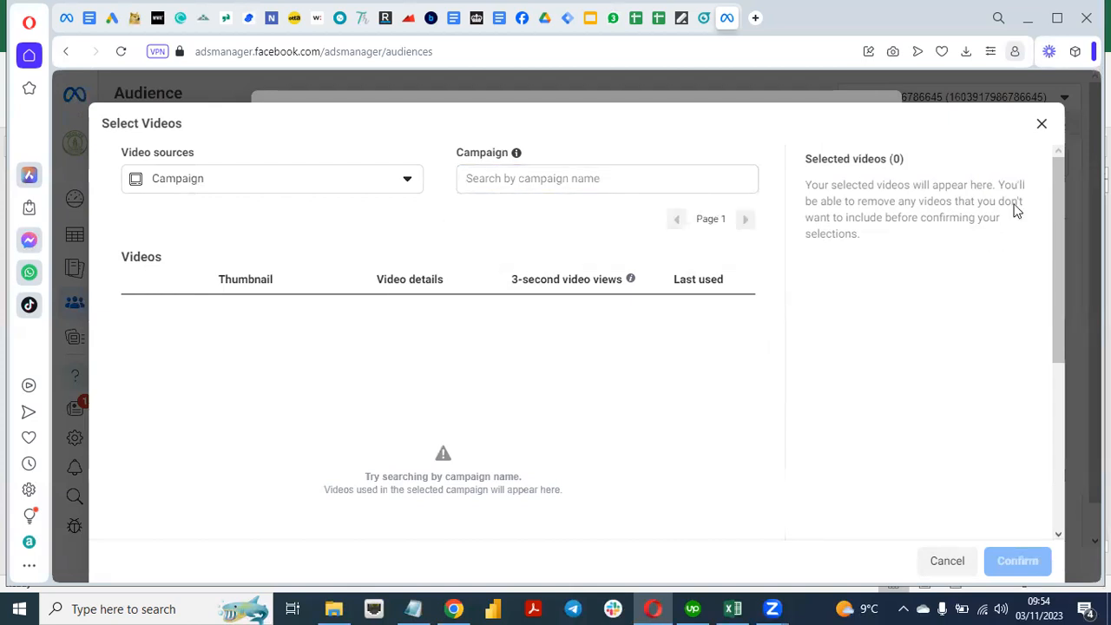
click(1042, 125)
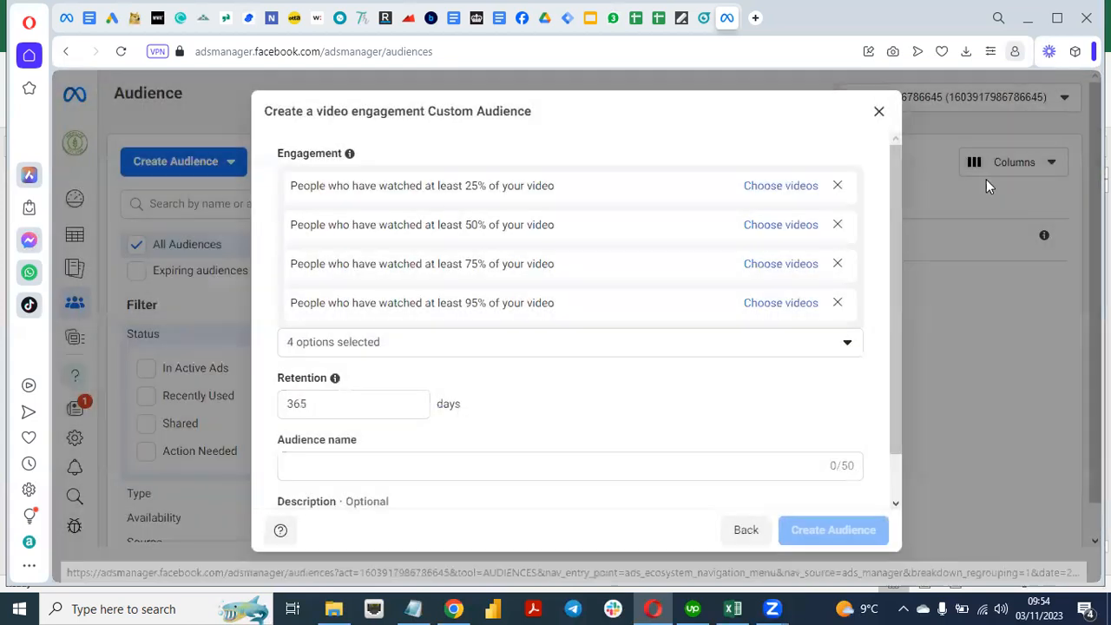
Close the video engagement audience form and start a new Custom Audience with Instagram account as the source.
click(878, 116)
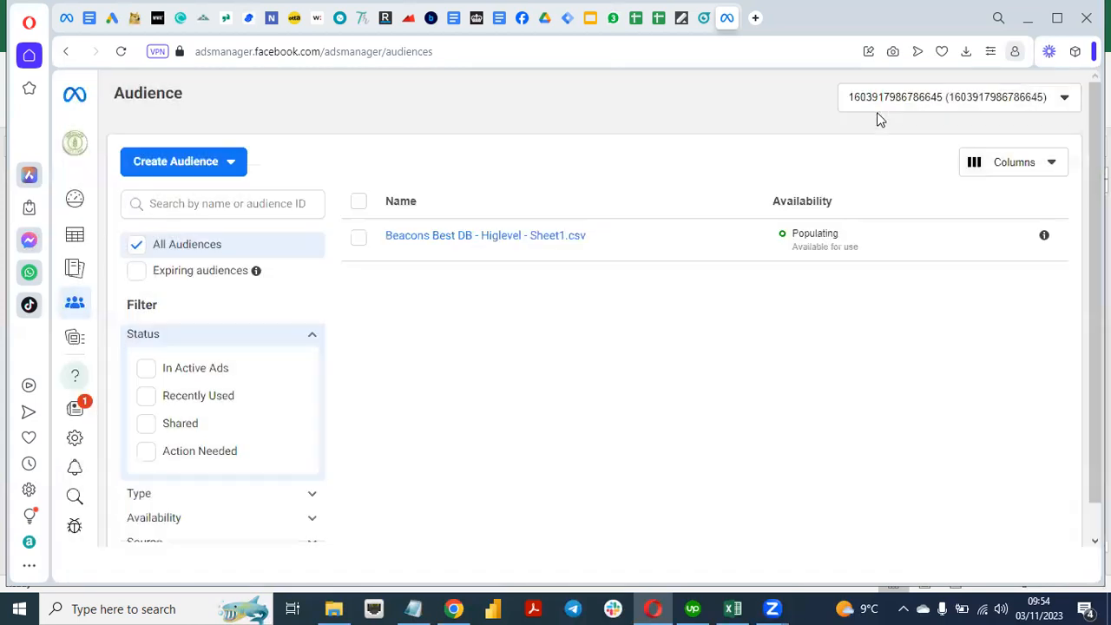
click(170, 167)
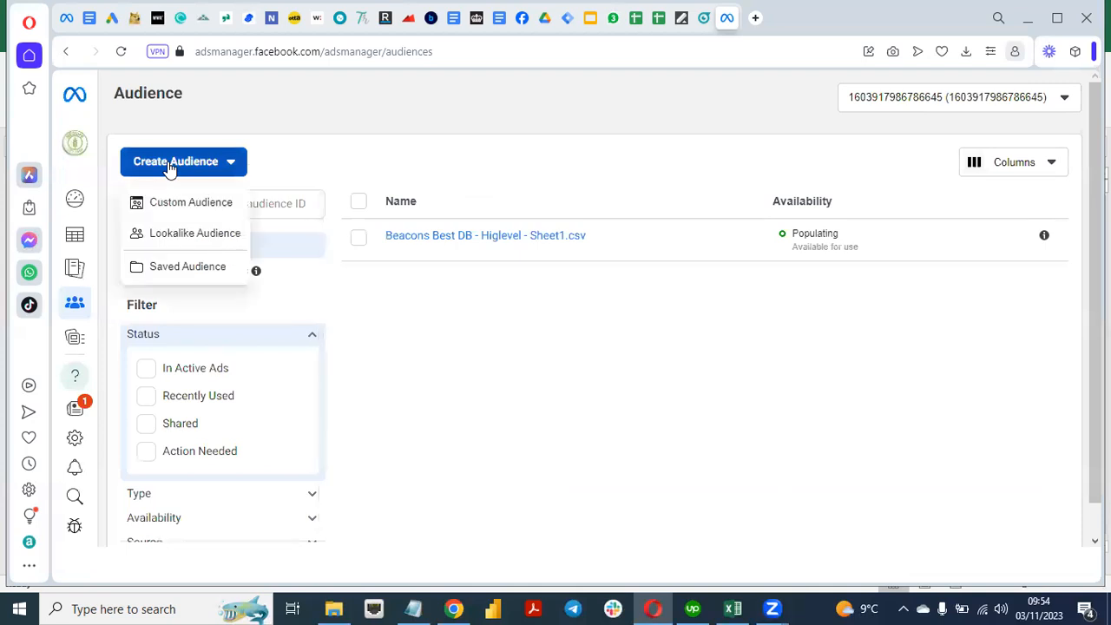
click(180, 202)
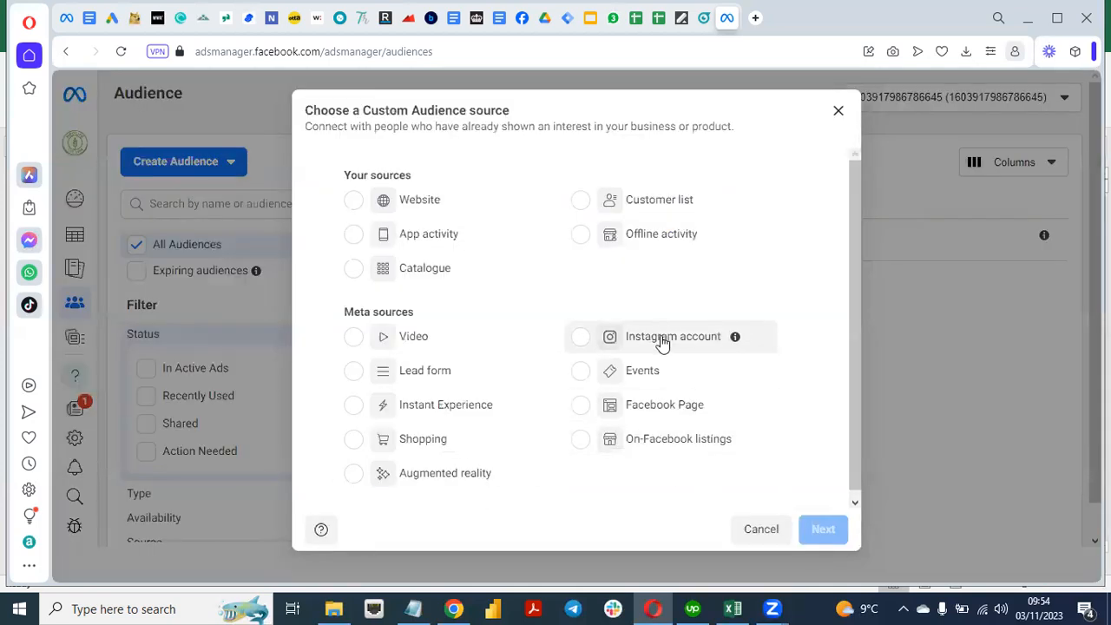
click(581, 343)
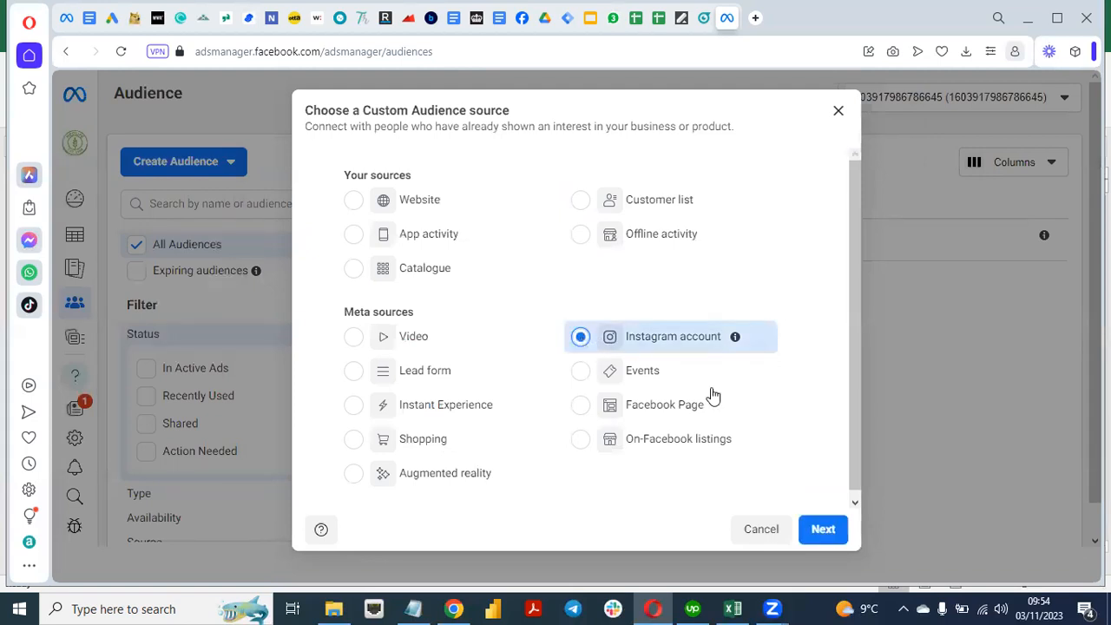
click(824, 531)
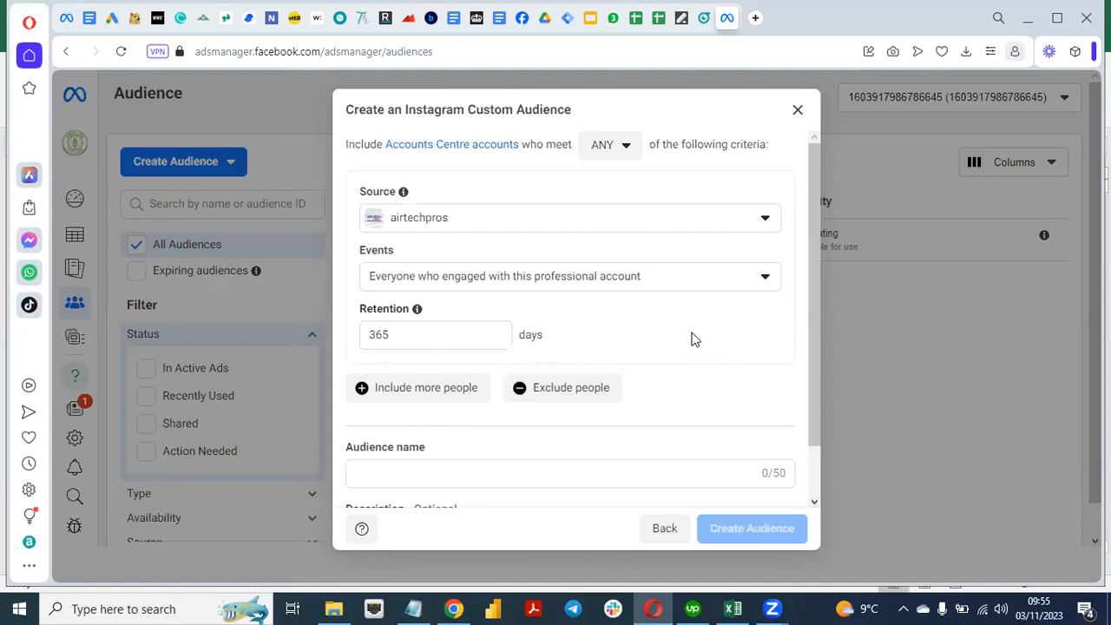
Review the connected Instagram source accounts and the event options, keeping Everyone who engaged with this professional account.
click(721, 221)
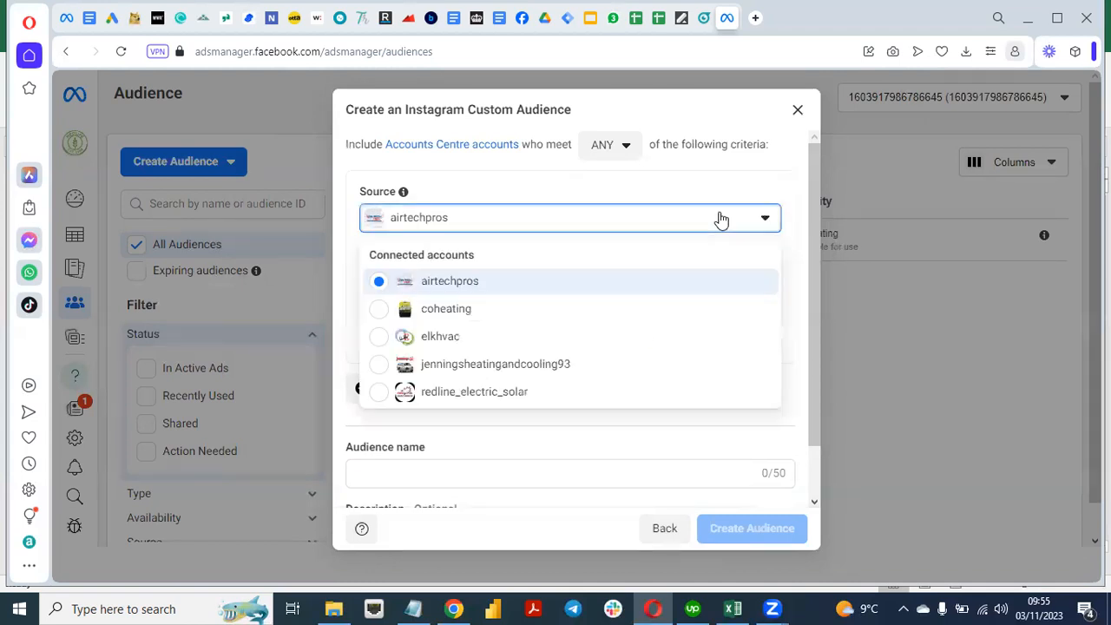
click(536, 184)
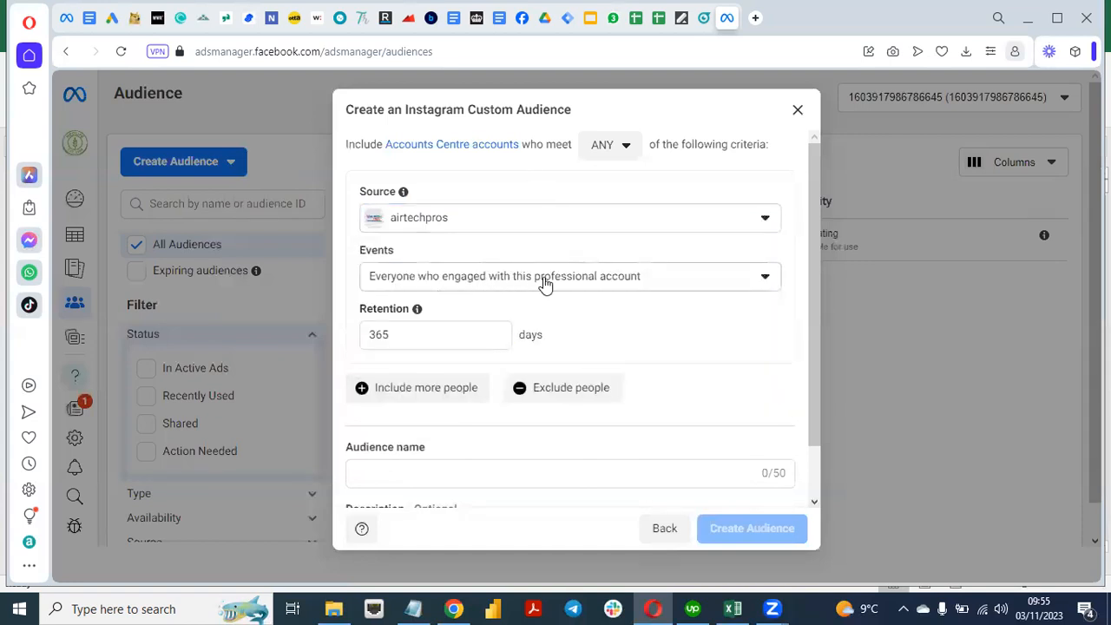
click(590, 286)
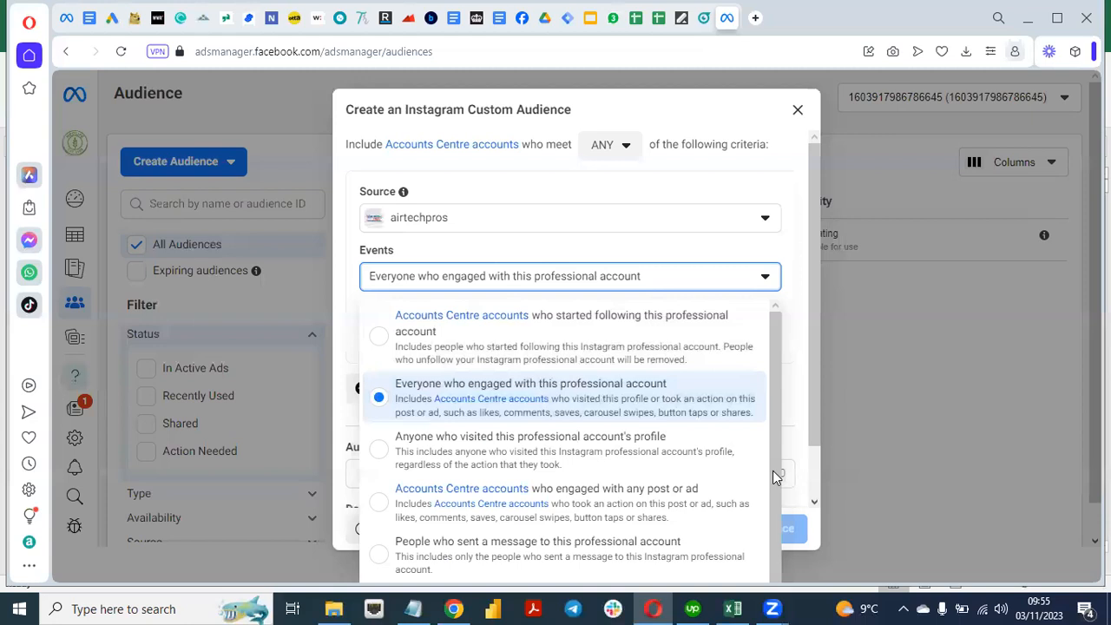
drag(773, 472, 779, 500)
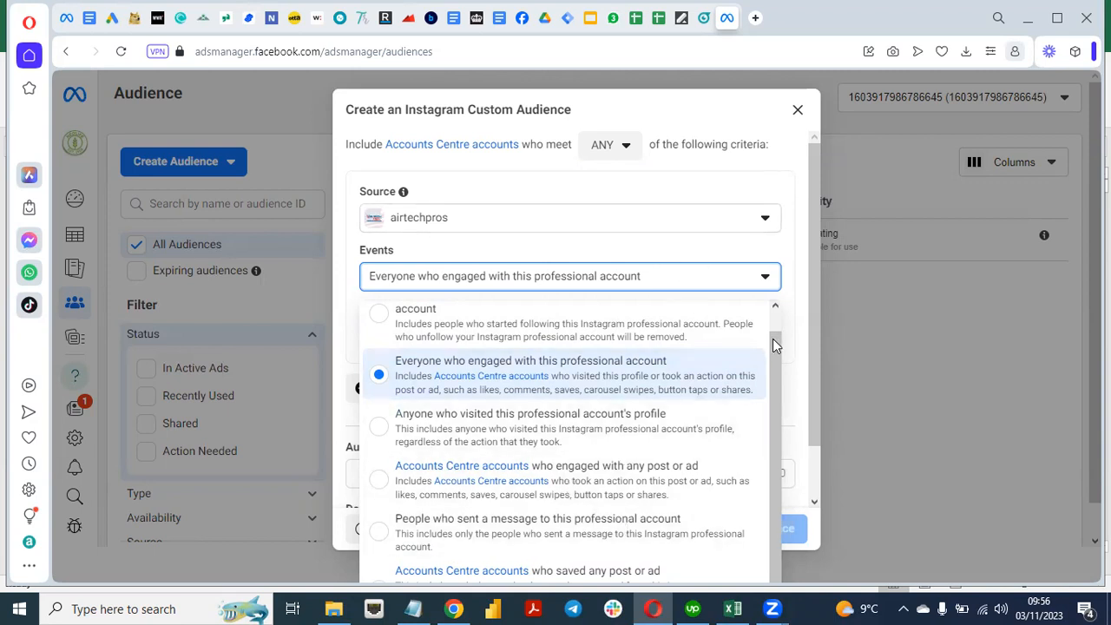
scroll(772, 342, up, 1)
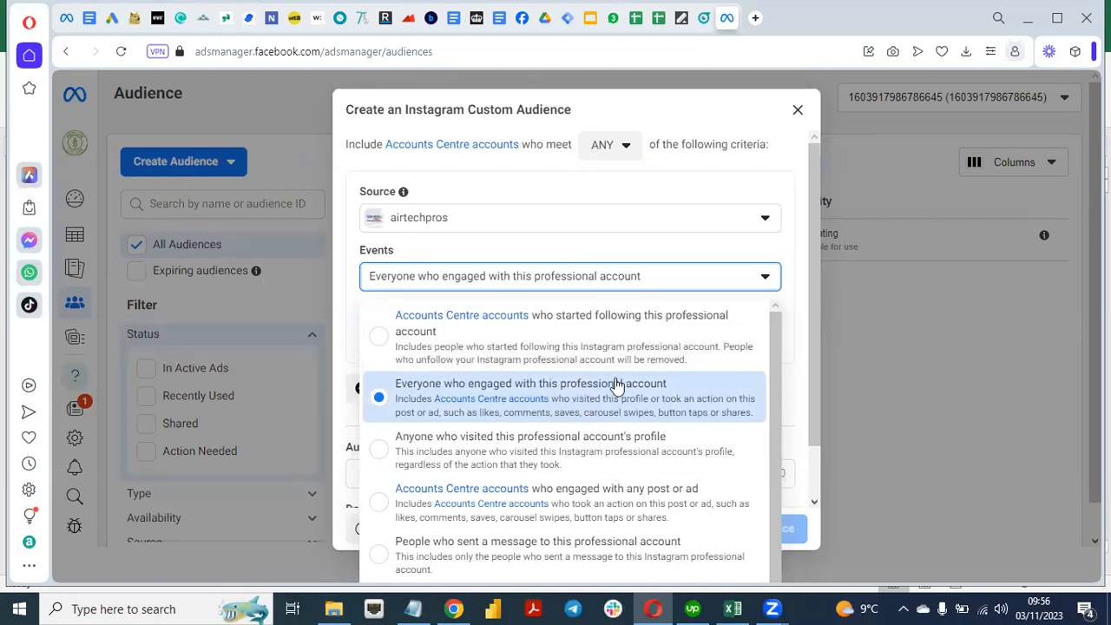
click(657, 391)
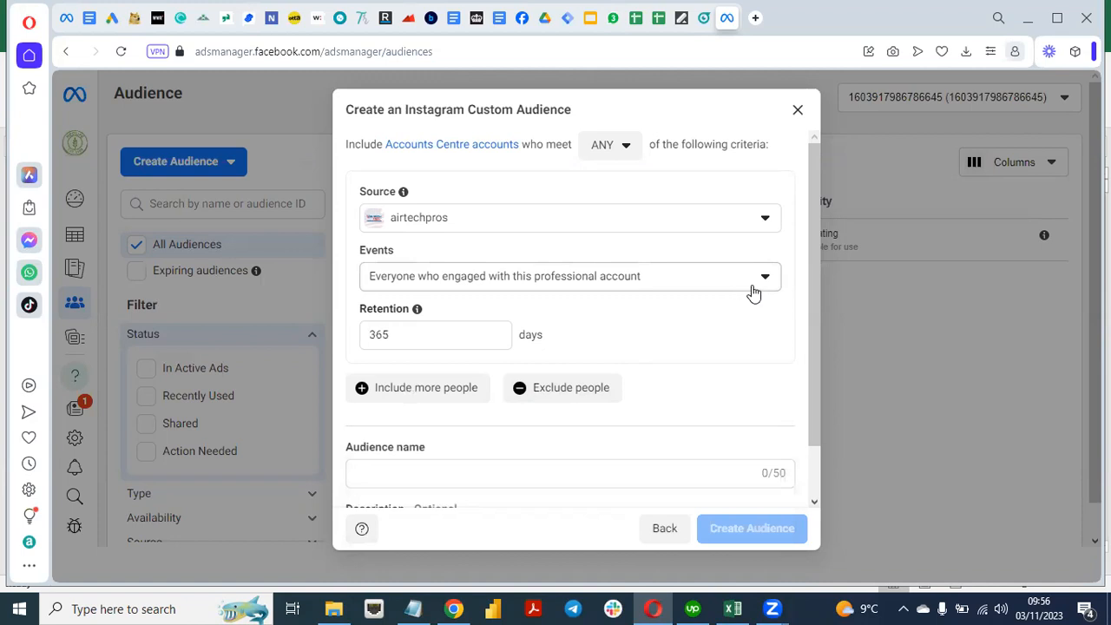
Look over the Instagram audience's retention, name and description fields, and close the form without creating the audience.
click(424, 335)
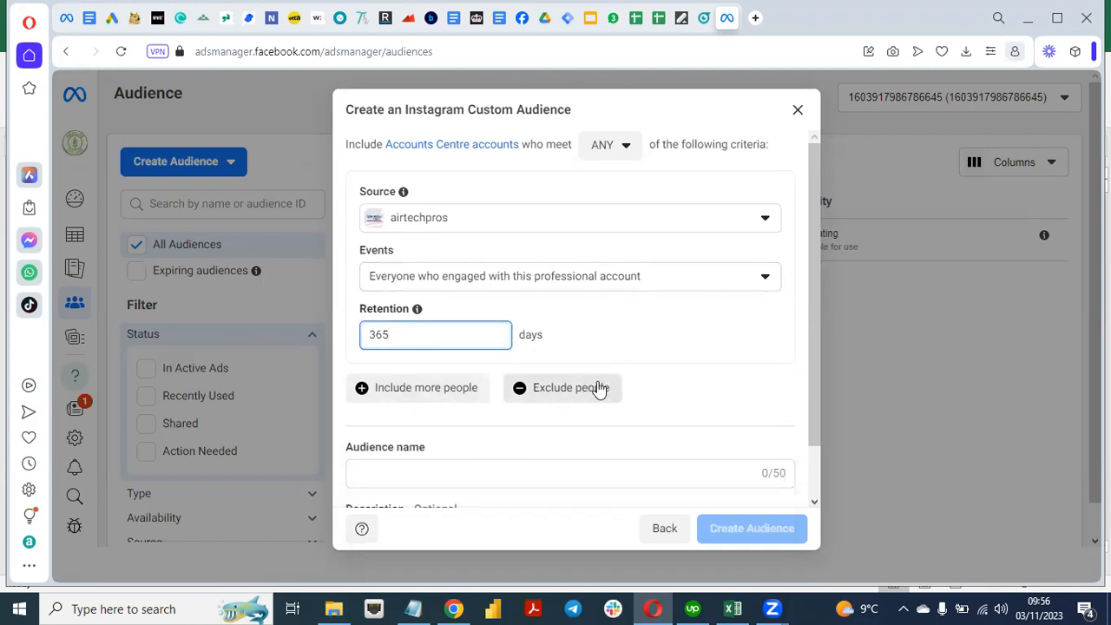
drag(809, 369, 815, 438)
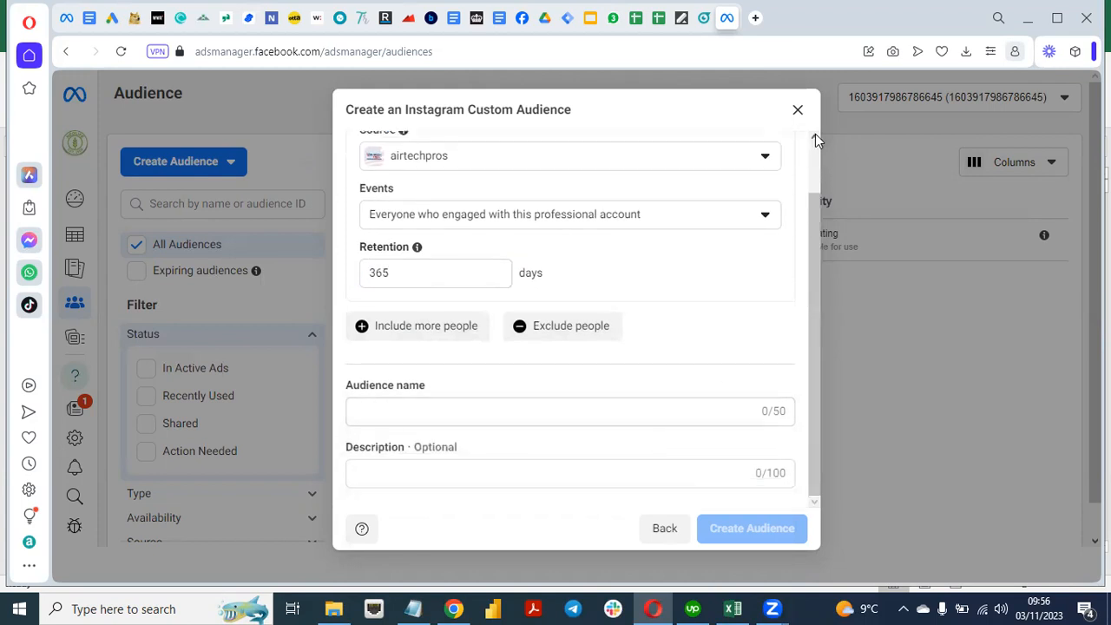
click(797, 110)
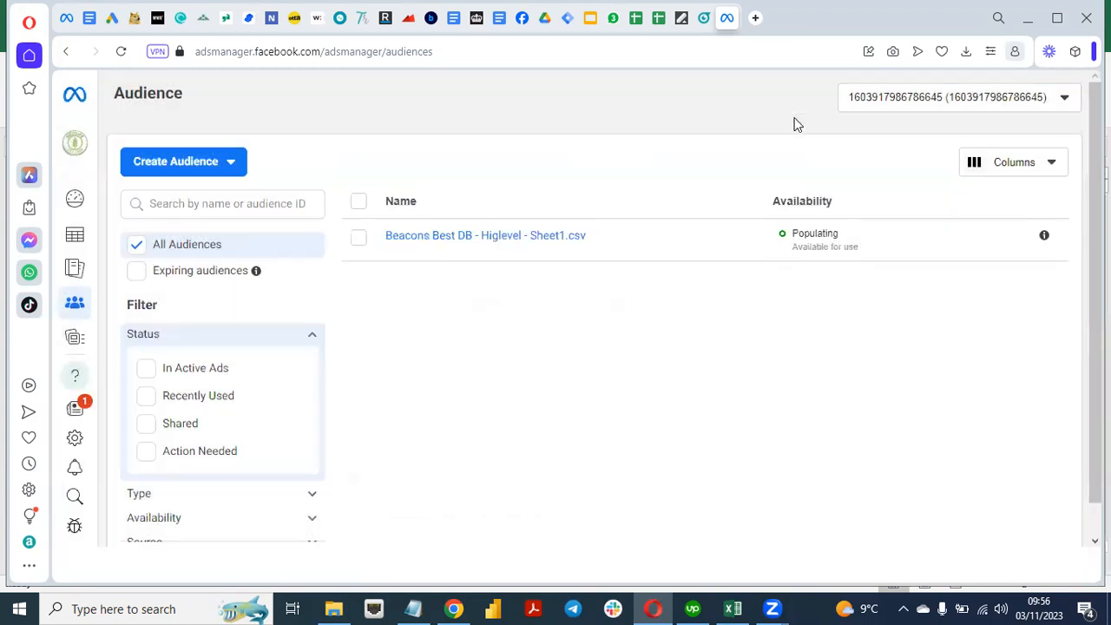
Start a new Custom Audience with Facebook Page as the source.
click(199, 161)
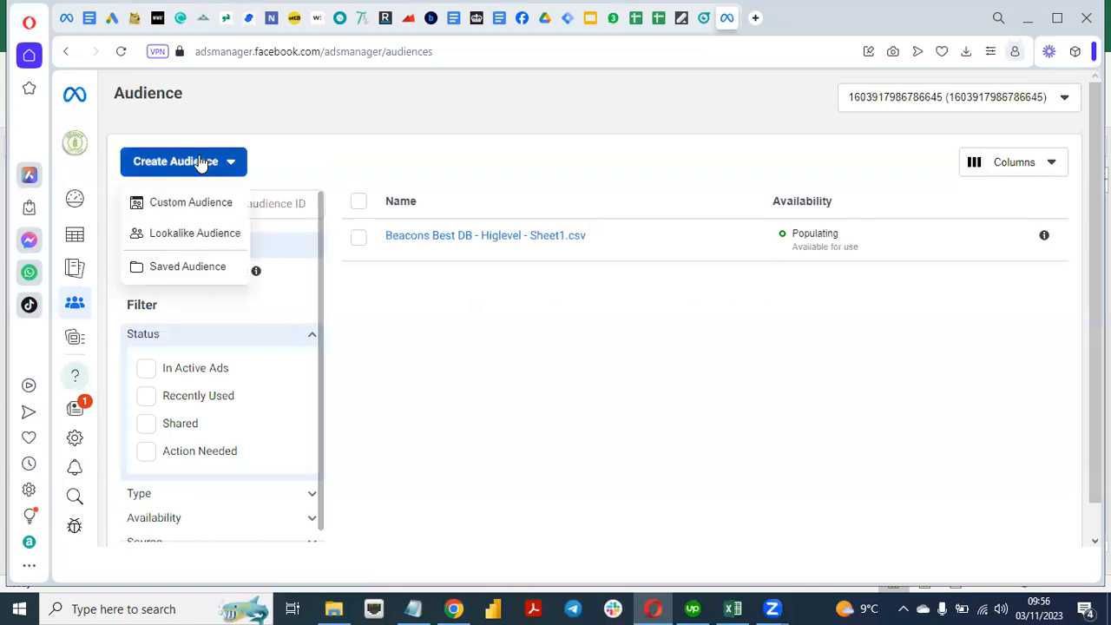
click(207, 211)
click(611, 418)
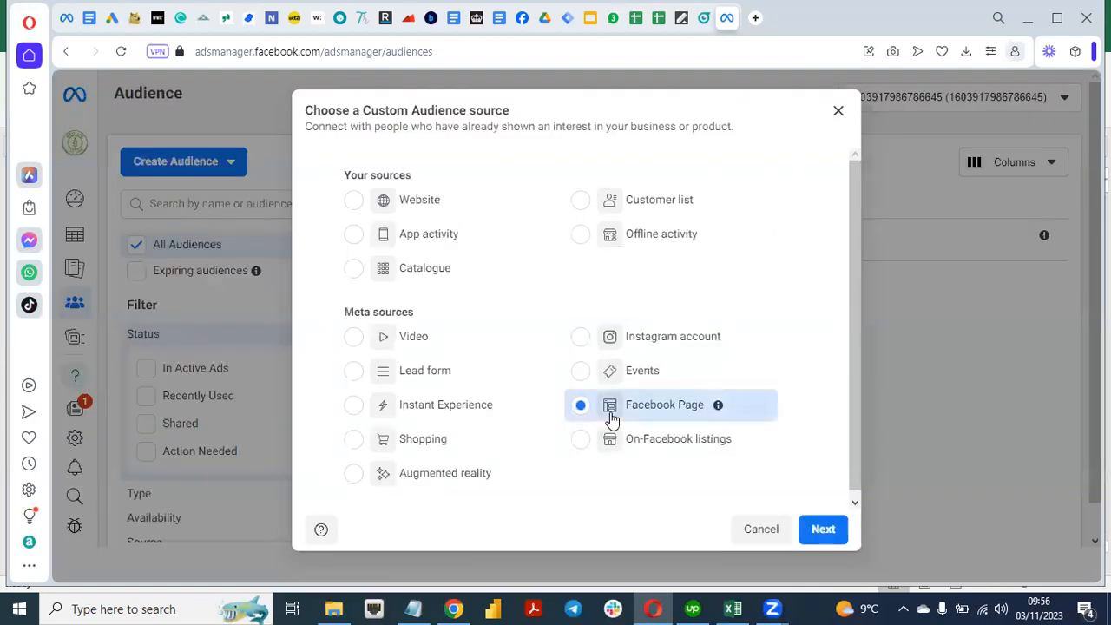
click(826, 531)
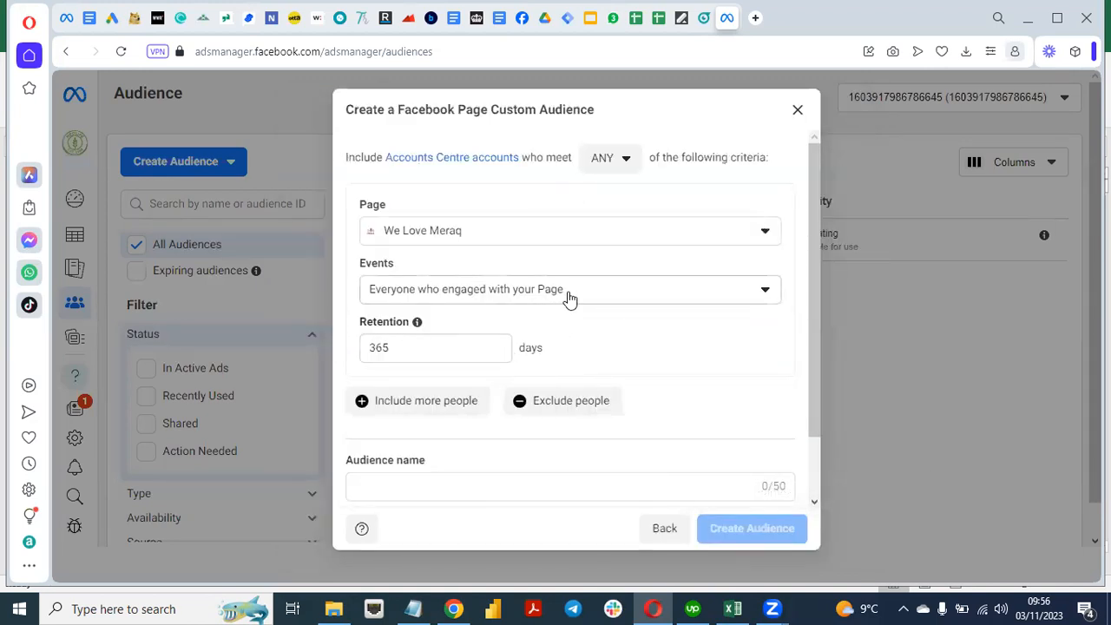
Review the event options for the Facebook Page audience and close the form without creating the audience.
click(569, 298)
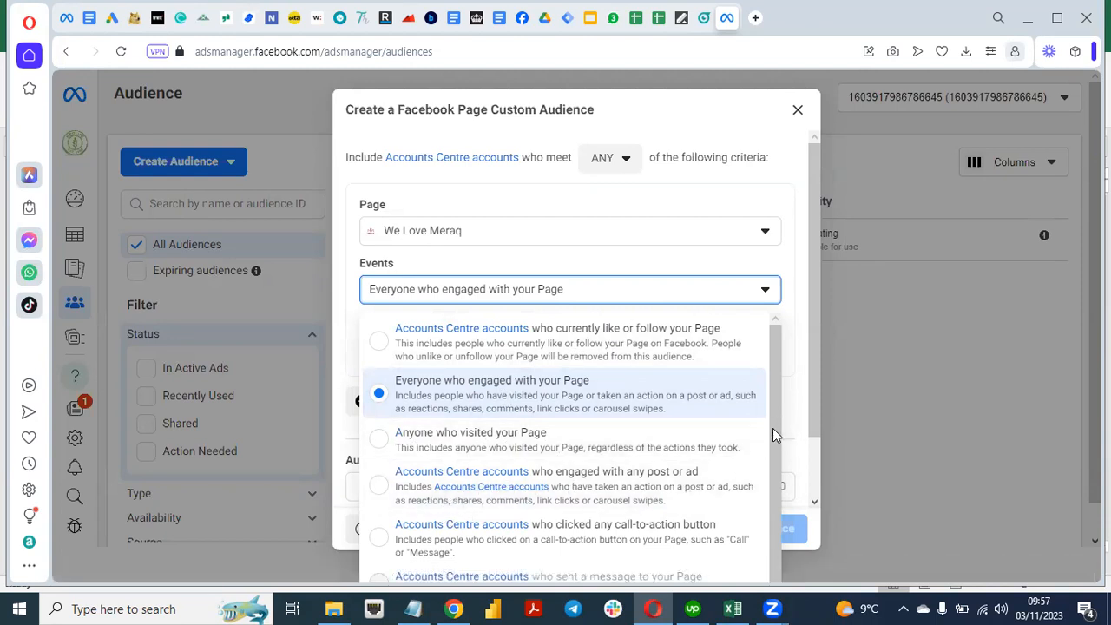
scroll(775, 460, down, 1)
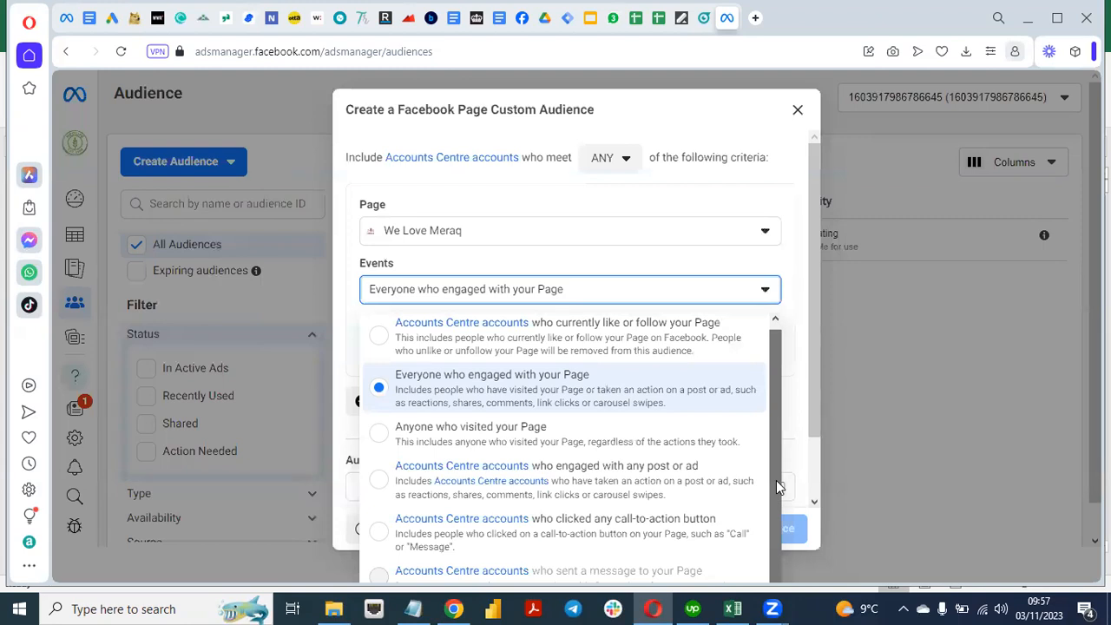
scroll(784, 443, up, 1)
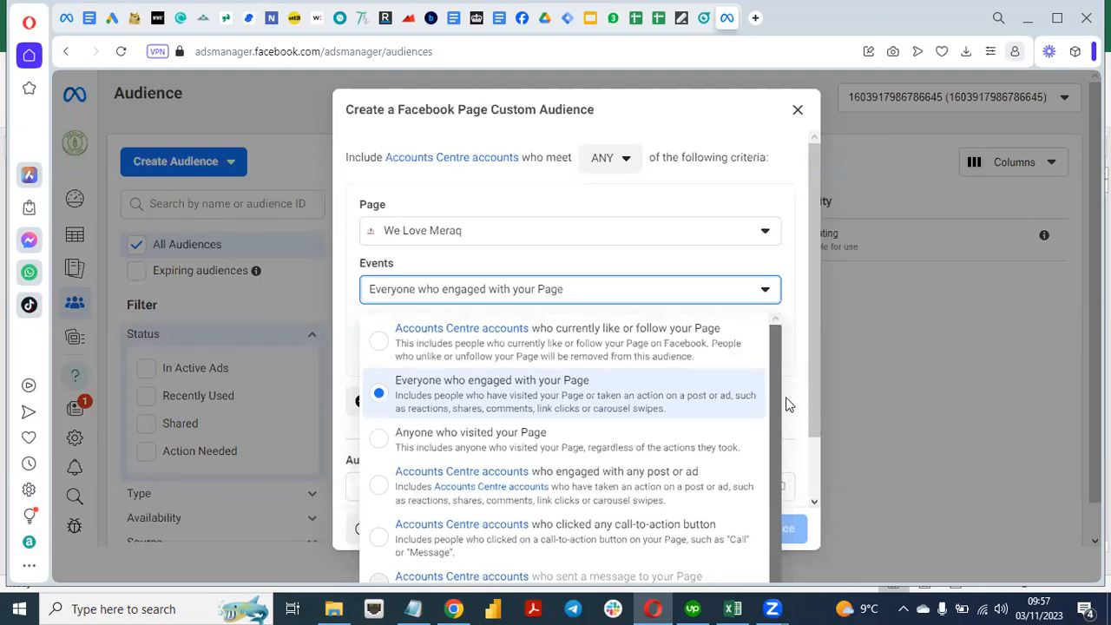
click(797, 110)
click(797, 110)
Start another Custom Audience and view the available audience sources.
click(215, 173)
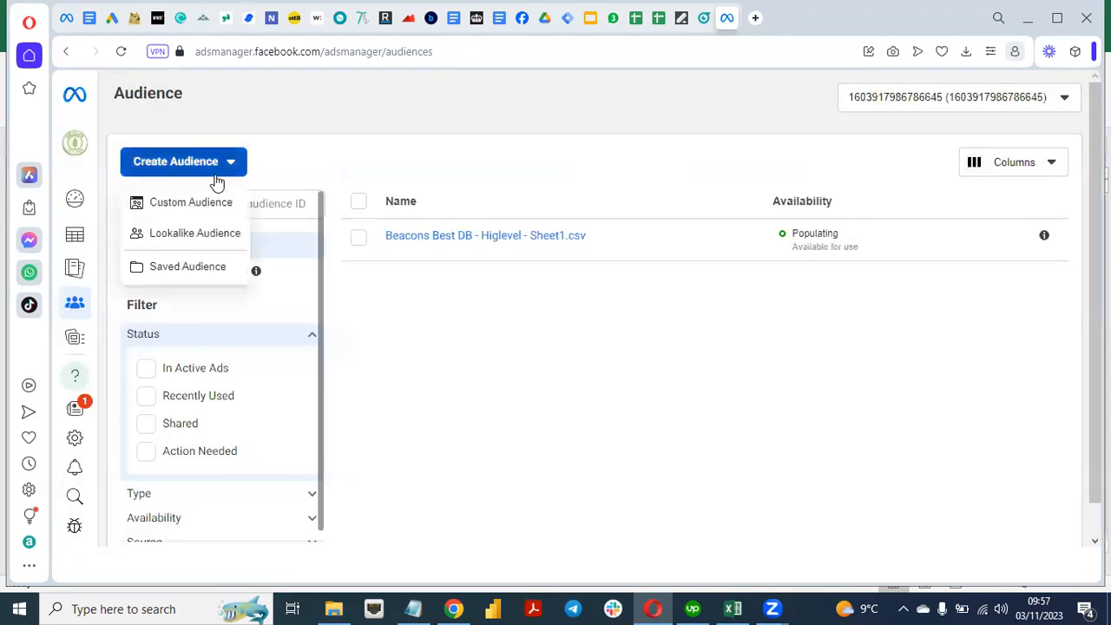
click(191, 202)
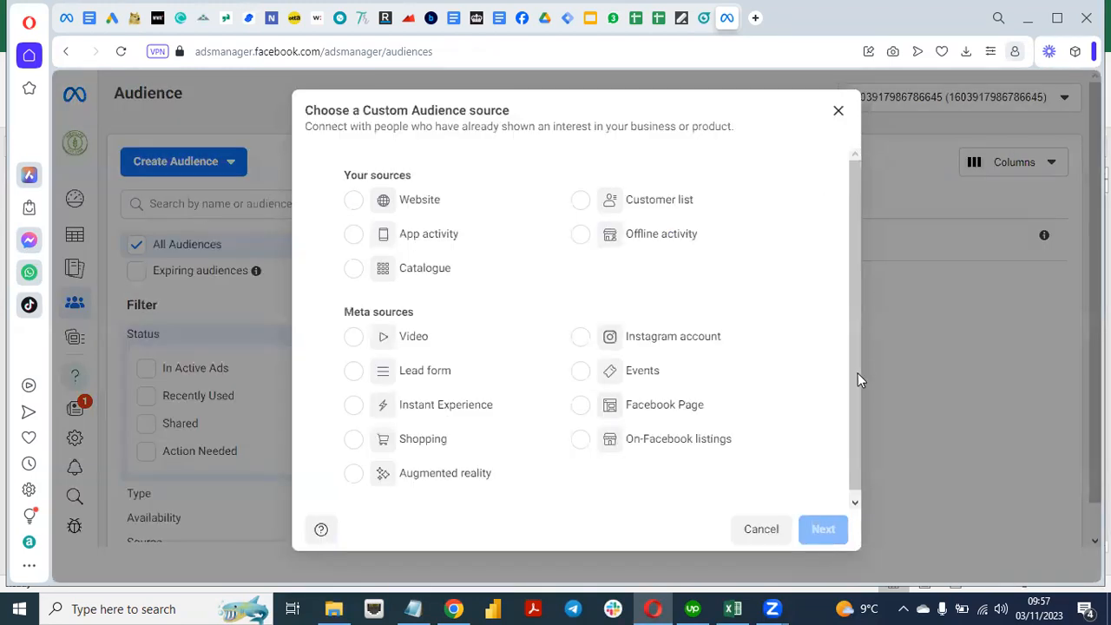